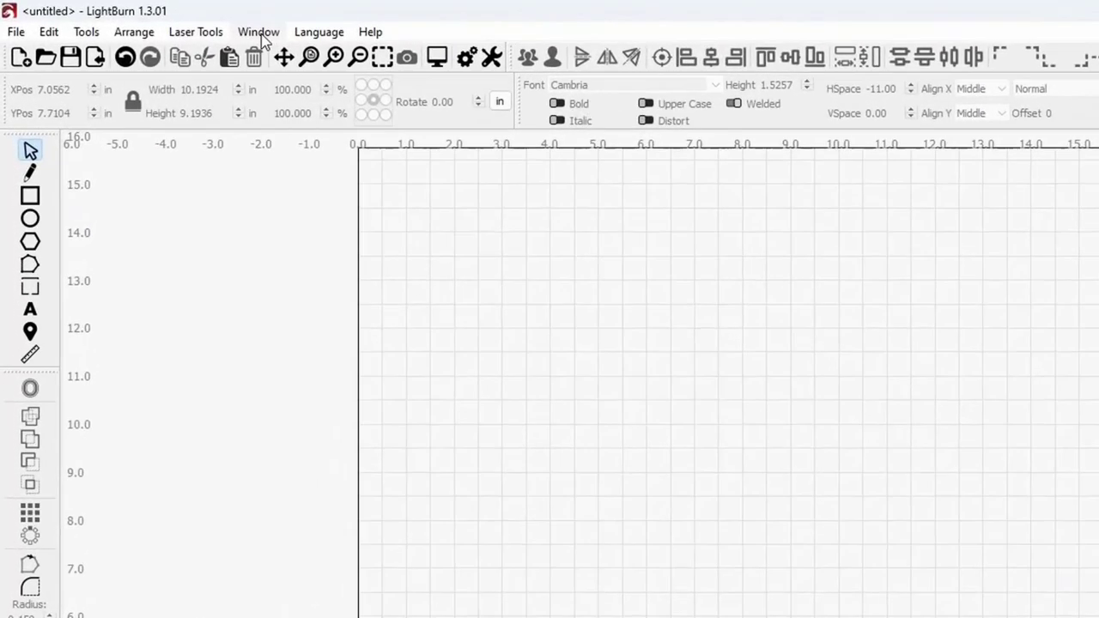
# Step: Show the Docking toolbar from the Window menu and drag it to a new toolbar position
pyautogui.click(259, 33)
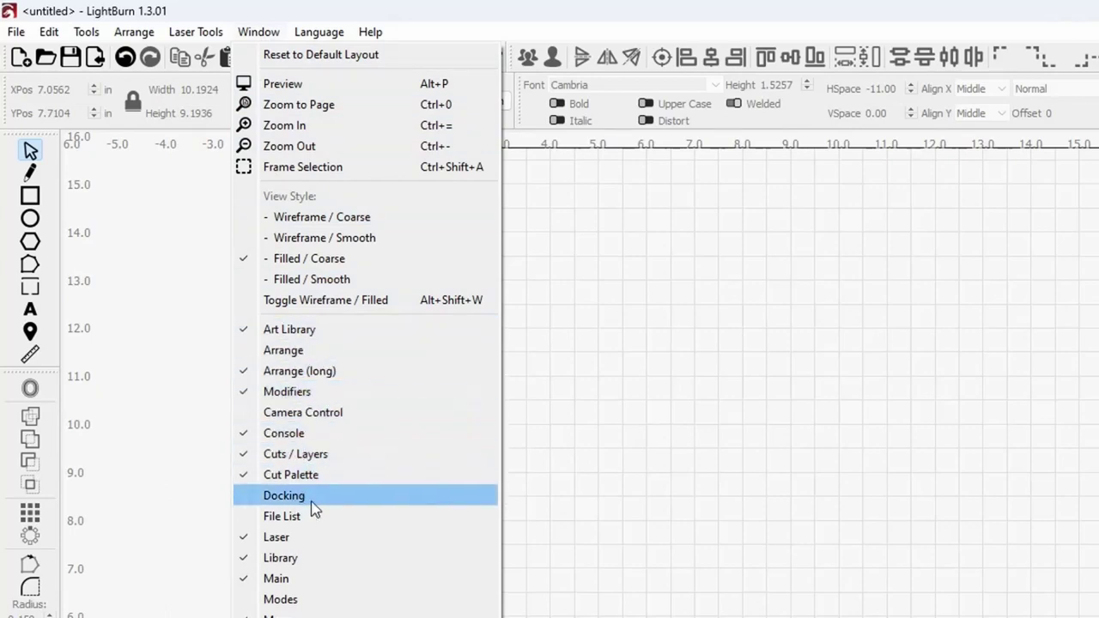
pyautogui.click(248, 504)
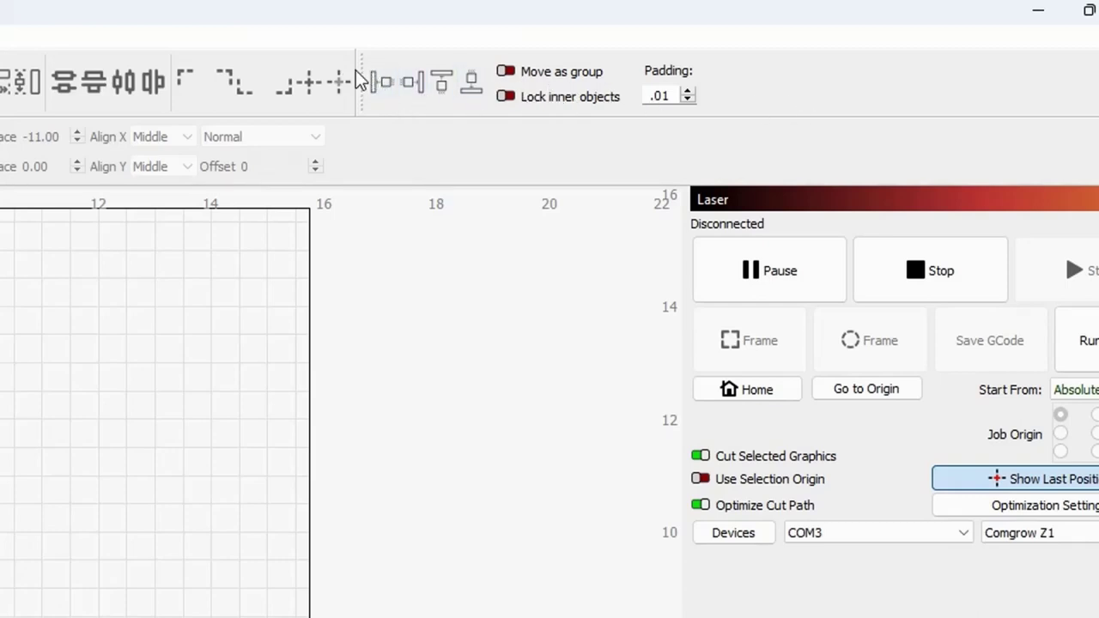
pyautogui.moveTo(361, 72); pyautogui.dragTo(360, 138)
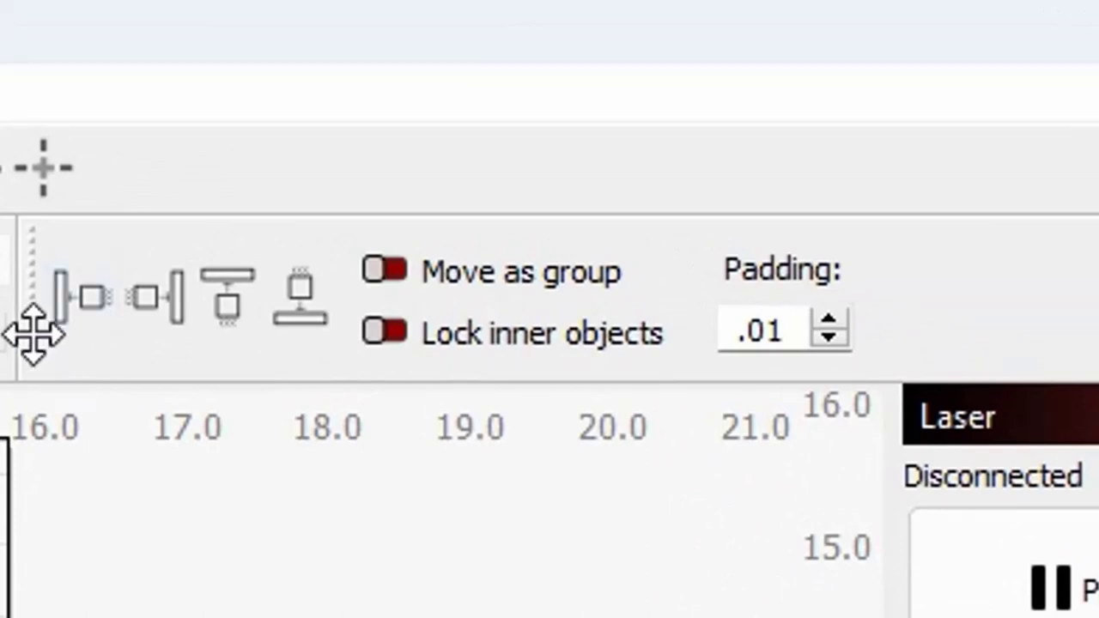
# Step: Dock the Docking toolbar at the end of the top toolbar row
pyautogui.moveTo(32, 331); pyautogui.dragTo(90, 206)
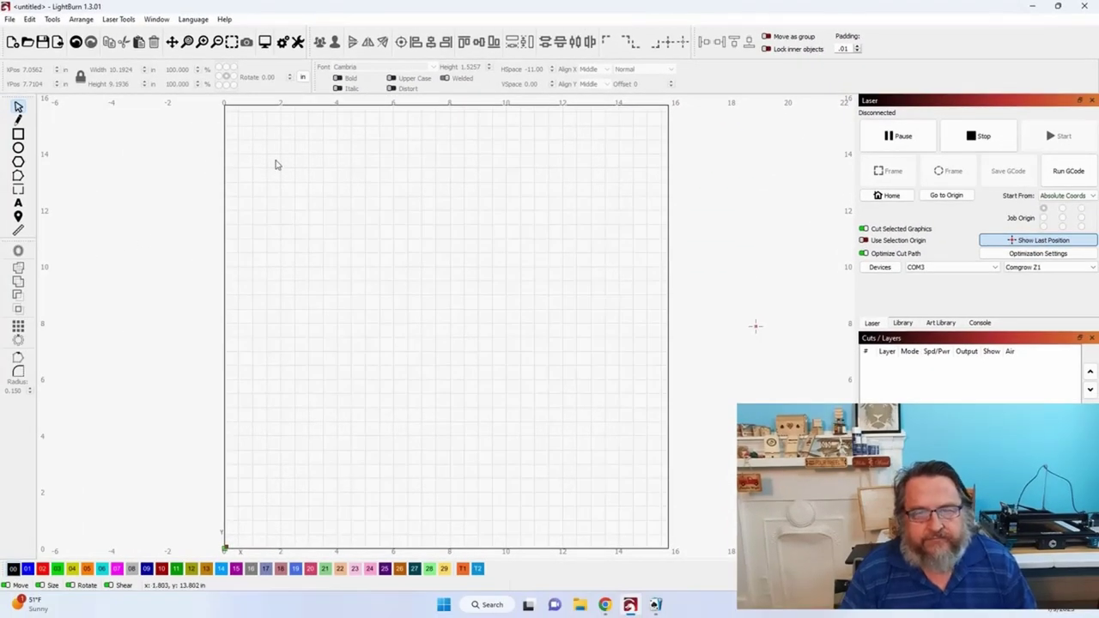
# Step: Draw a rectangle near the page centre and set its width and height to 2 inches
pyautogui.click(18, 134)
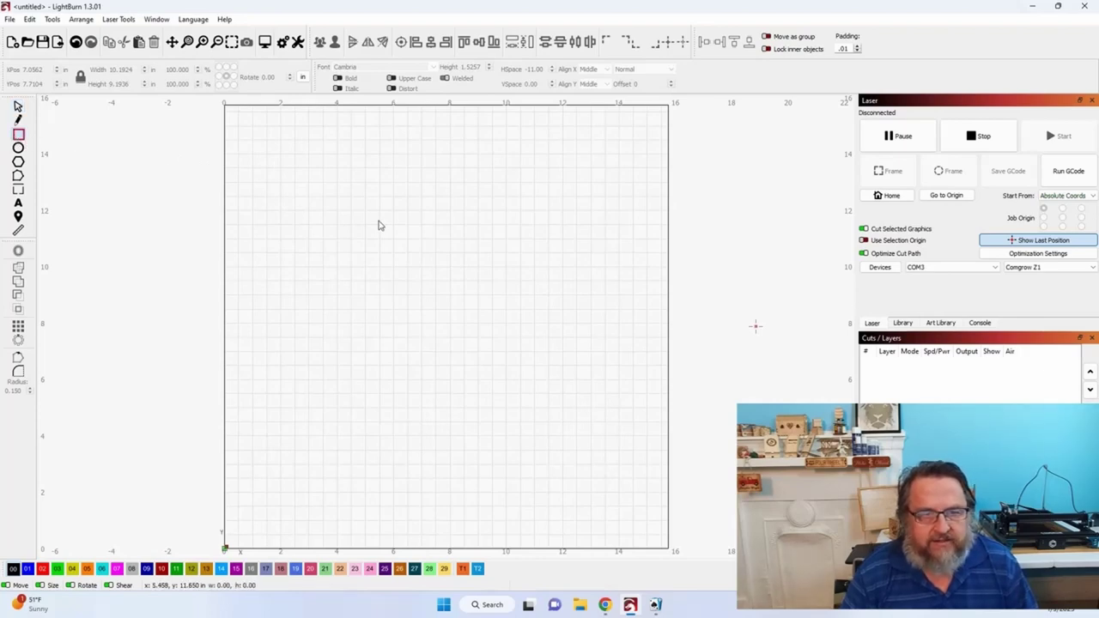
pyautogui.moveTo(396, 211); pyautogui.dragTo(518, 322)
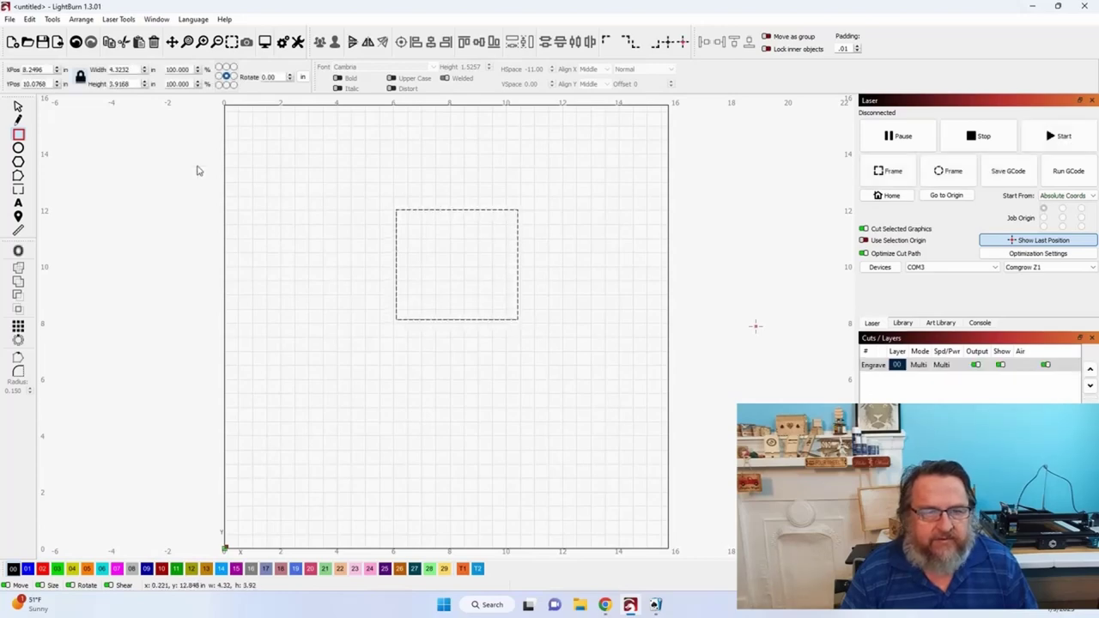
pyautogui.click(18, 106)
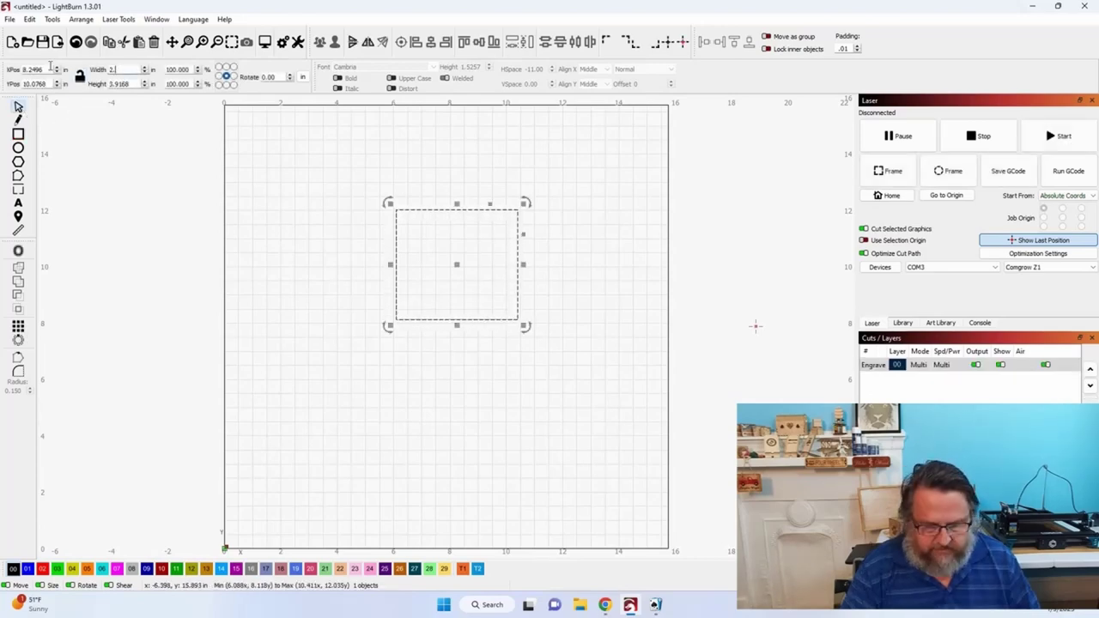
pyautogui.doubleClick(119, 69)
pyautogui.write('2')
pyautogui.press('Tab')
pyautogui.write('2')
pyautogui.press('Tab')
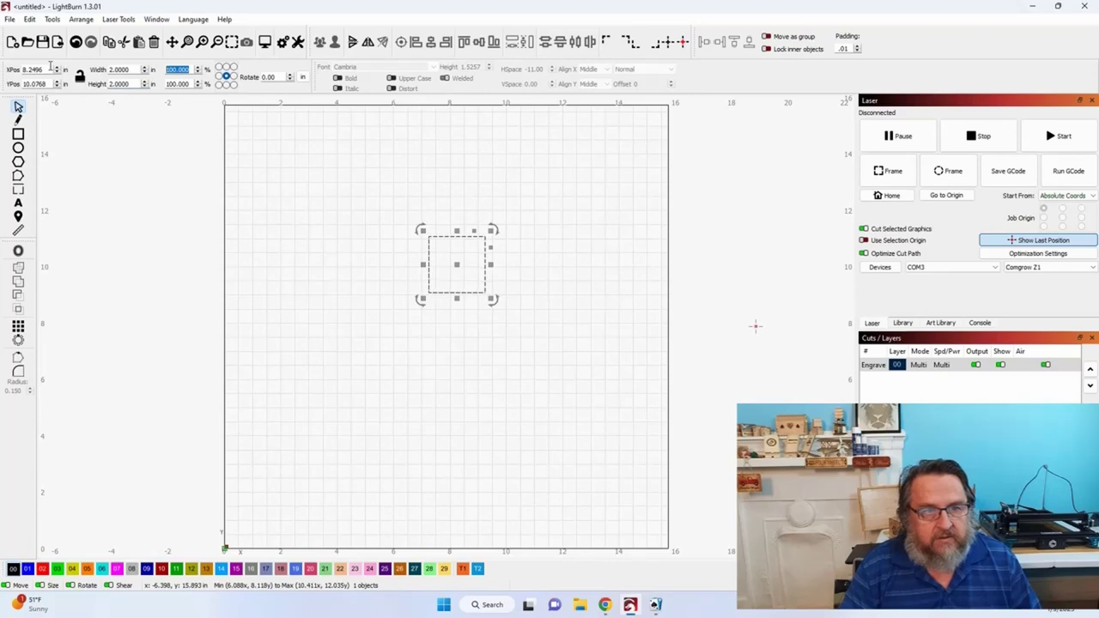
# Step: Dock the square against the left, right, top and bottom edges, then centre it on the page
pyautogui.click(708, 45)
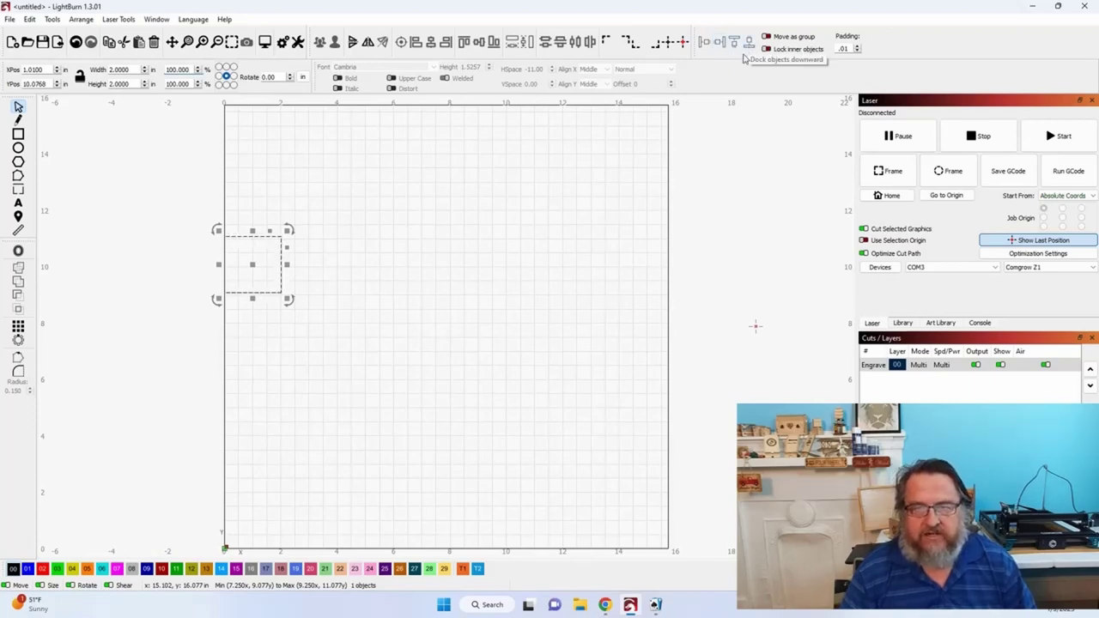
pyautogui.click(724, 43)
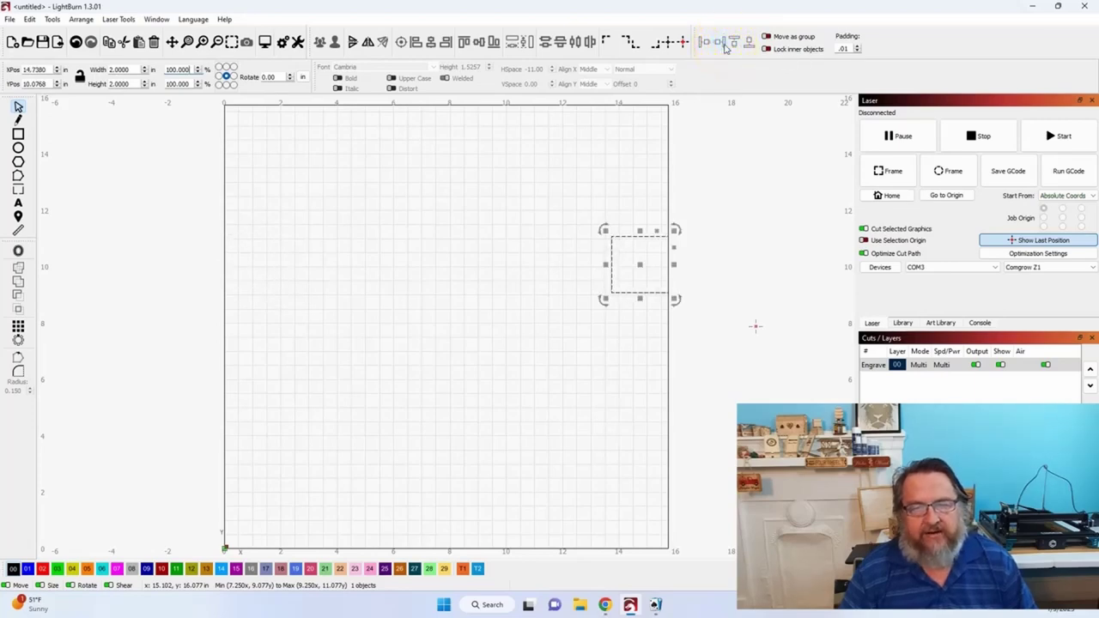
pyautogui.click(734, 46)
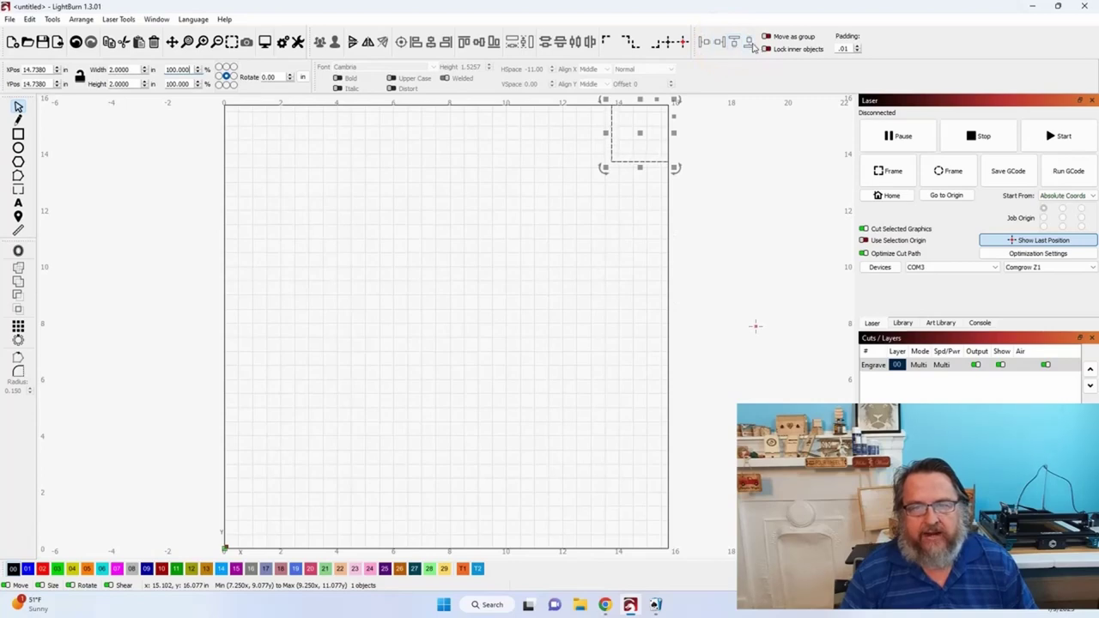
pyautogui.click(752, 46)
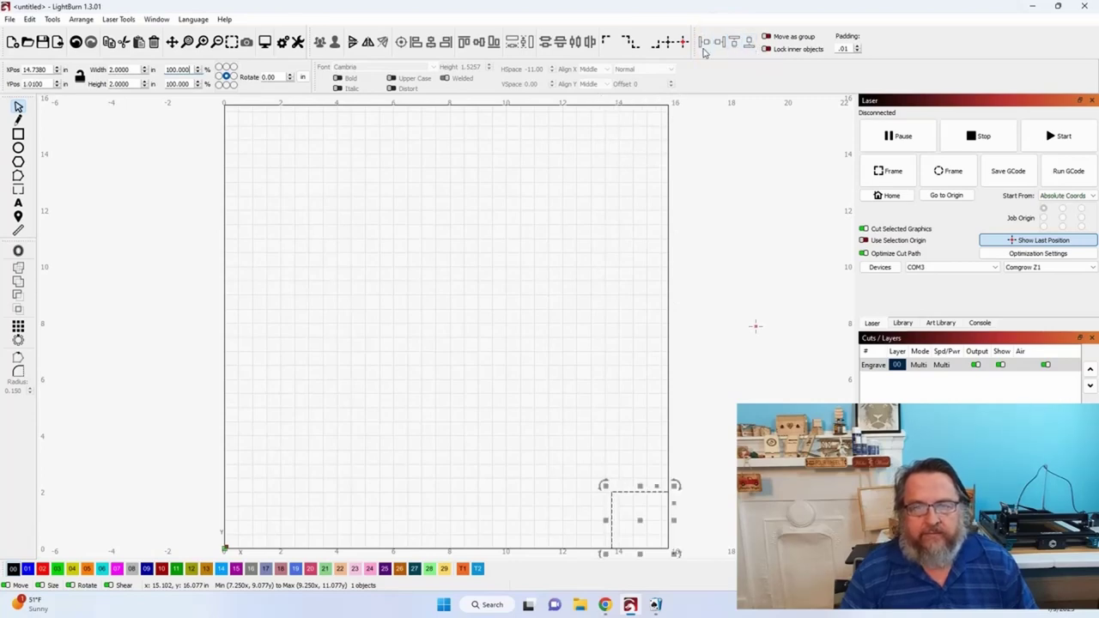
pyautogui.press('p')
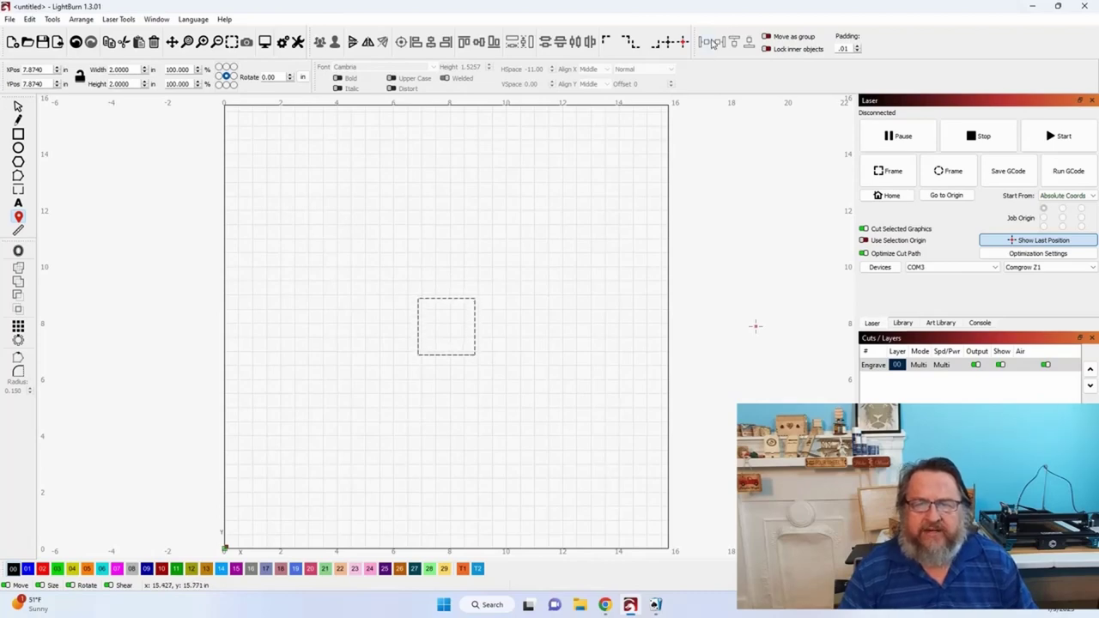
# Step: Move the square into the top-left corner, recentre it, then drag it back to the middle
pyautogui.click(608, 43)
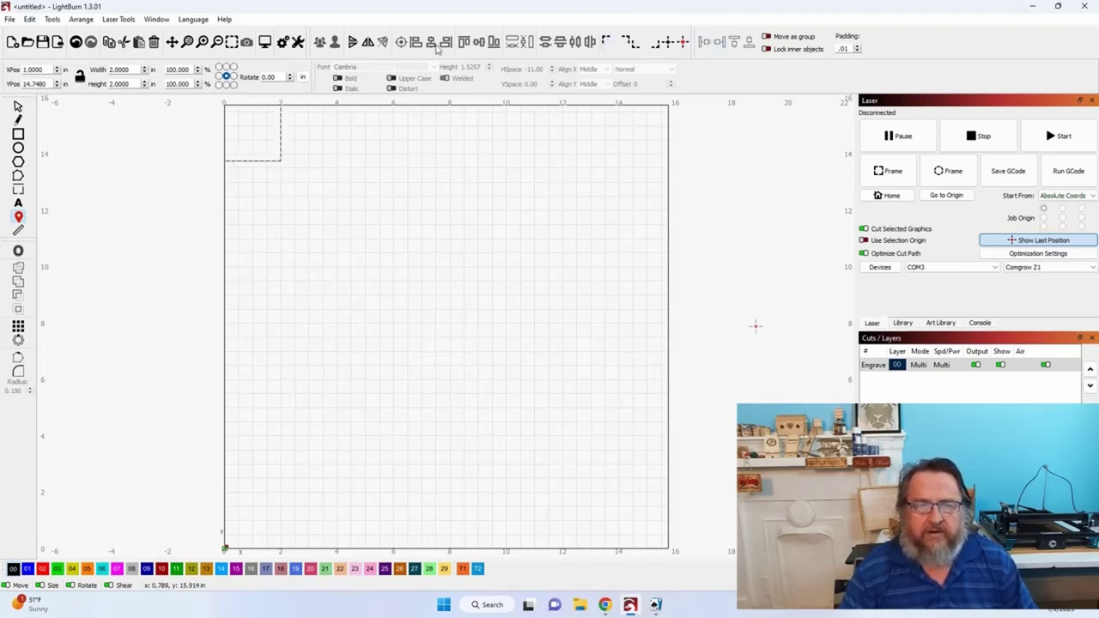
pyautogui.press('Escape')
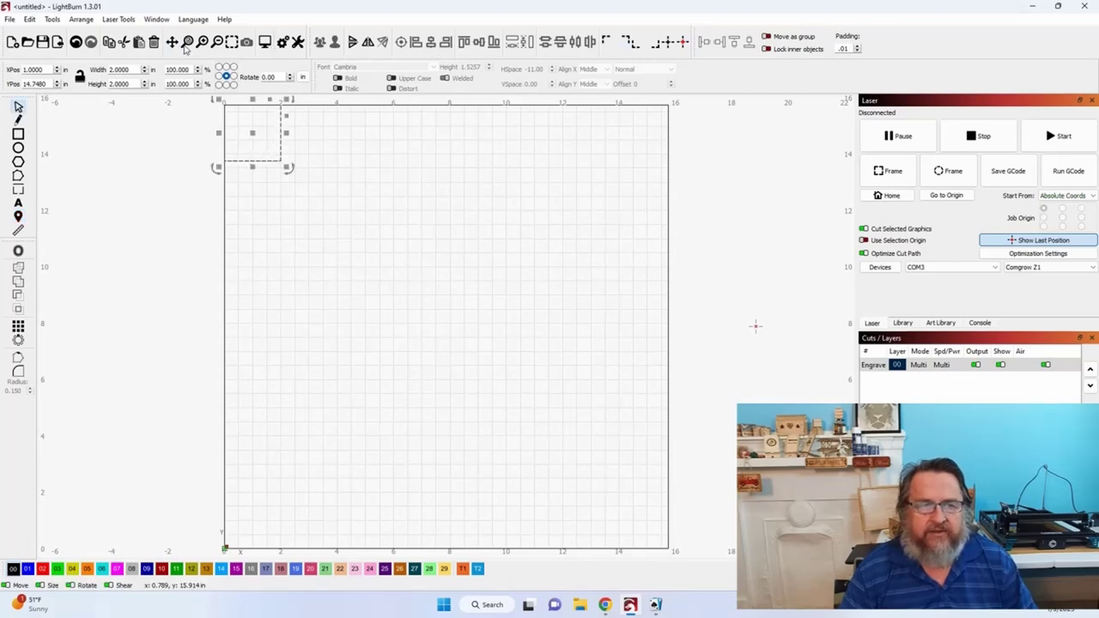
pyautogui.click(88, 43)
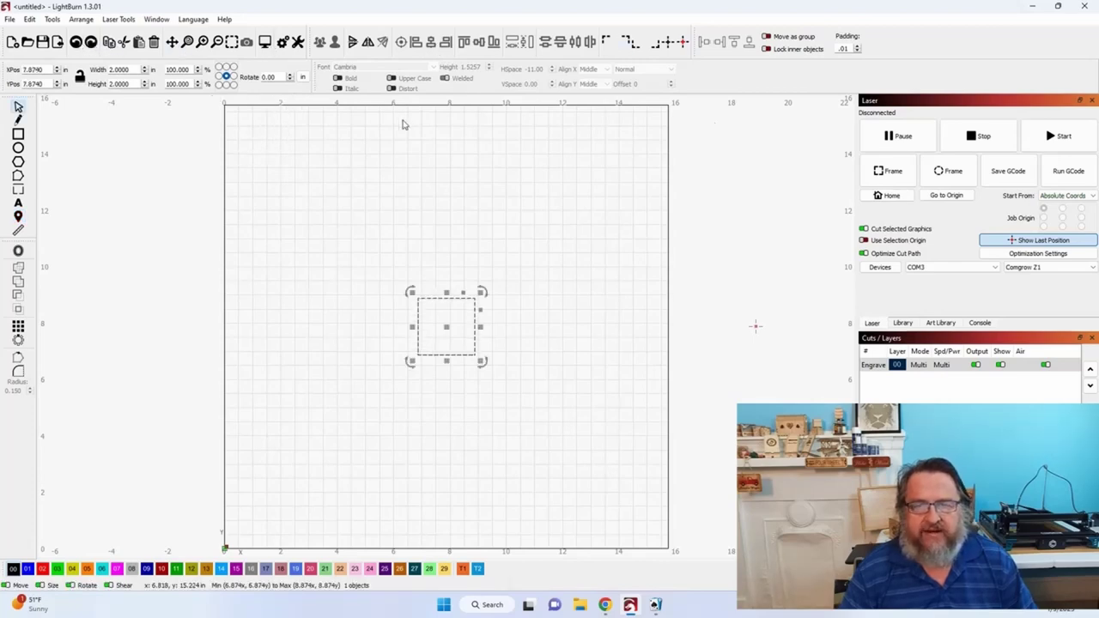
pyautogui.click(704, 43)
pyautogui.click(734, 43)
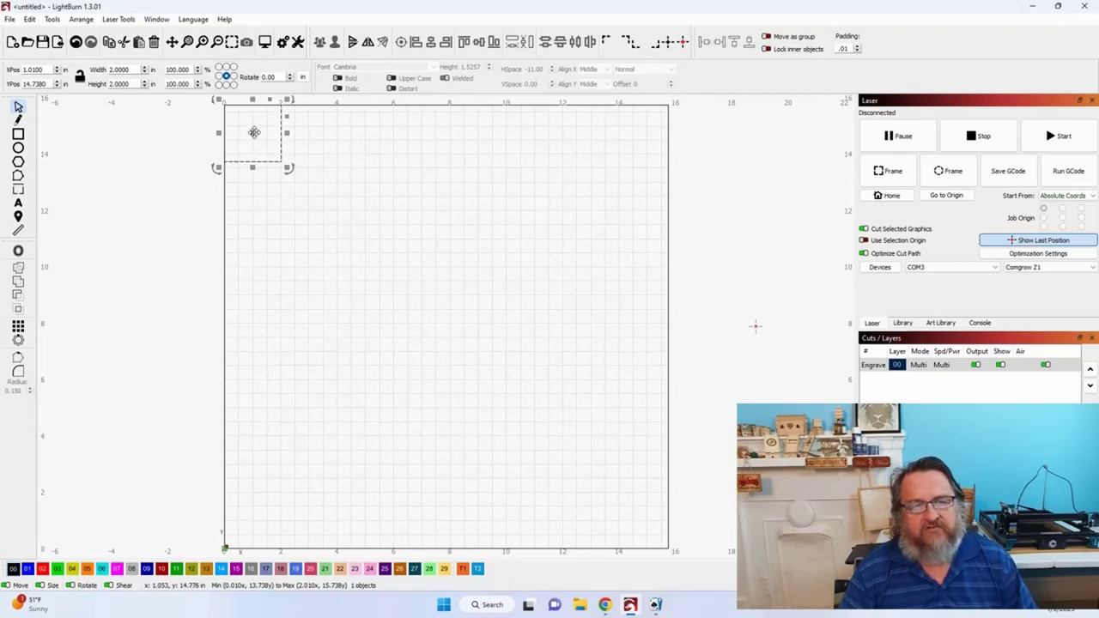
pyautogui.moveTo(254, 133); pyautogui.dragTo(483, 314)
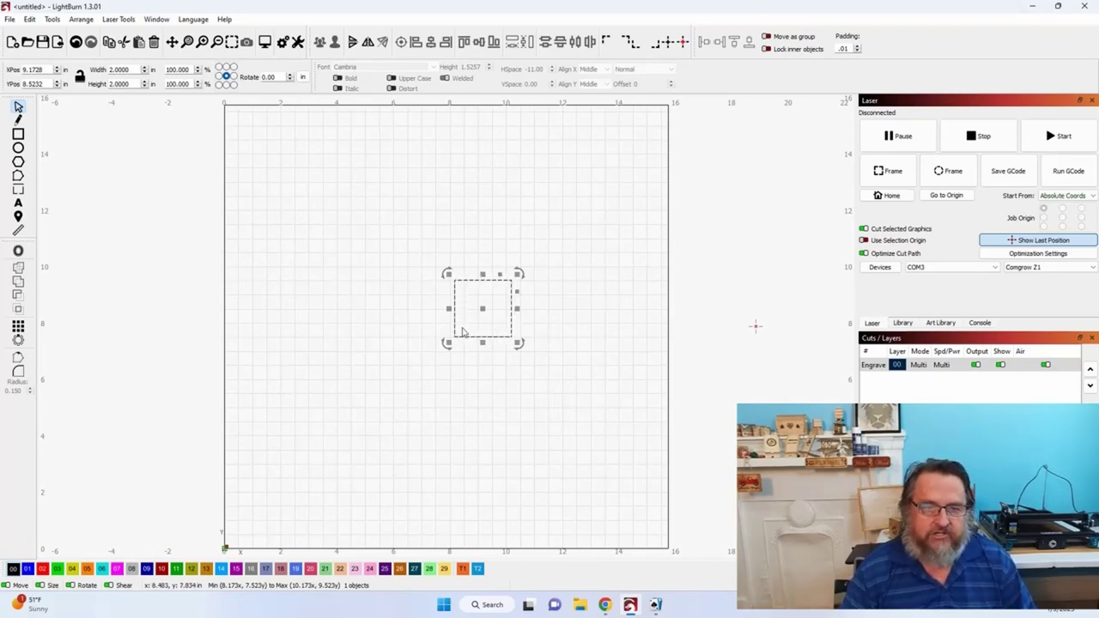
# Step: Draw a circle left of the square and dock the square against the circle's right side
pyautogui.click(18, 148)
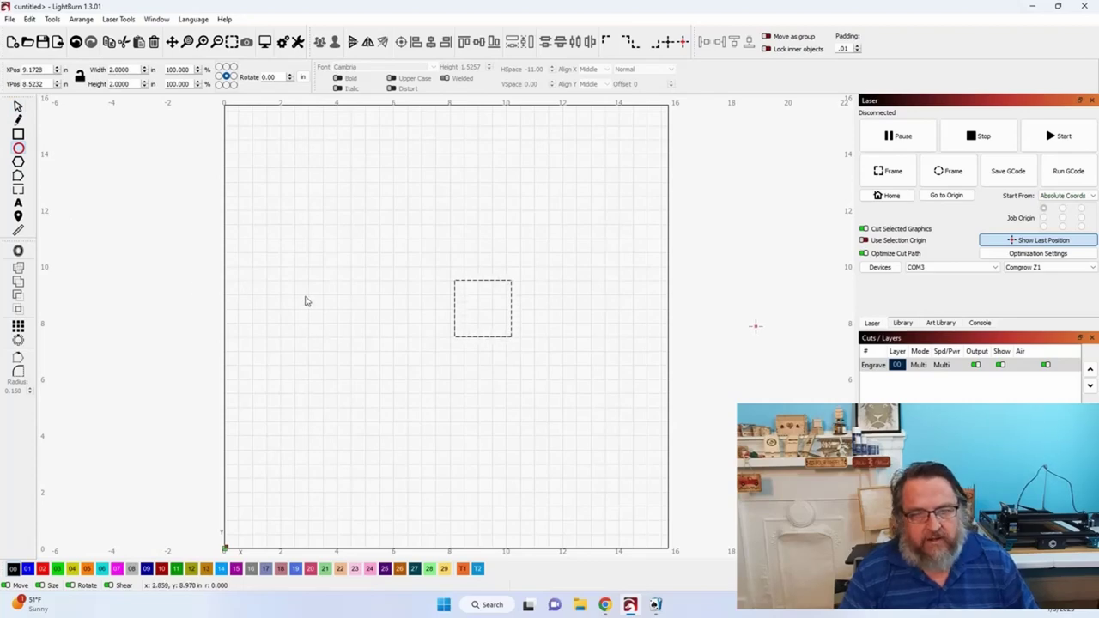
pyautogui.moveTo(305, 301); pyautogui.dragTo(350, 345)
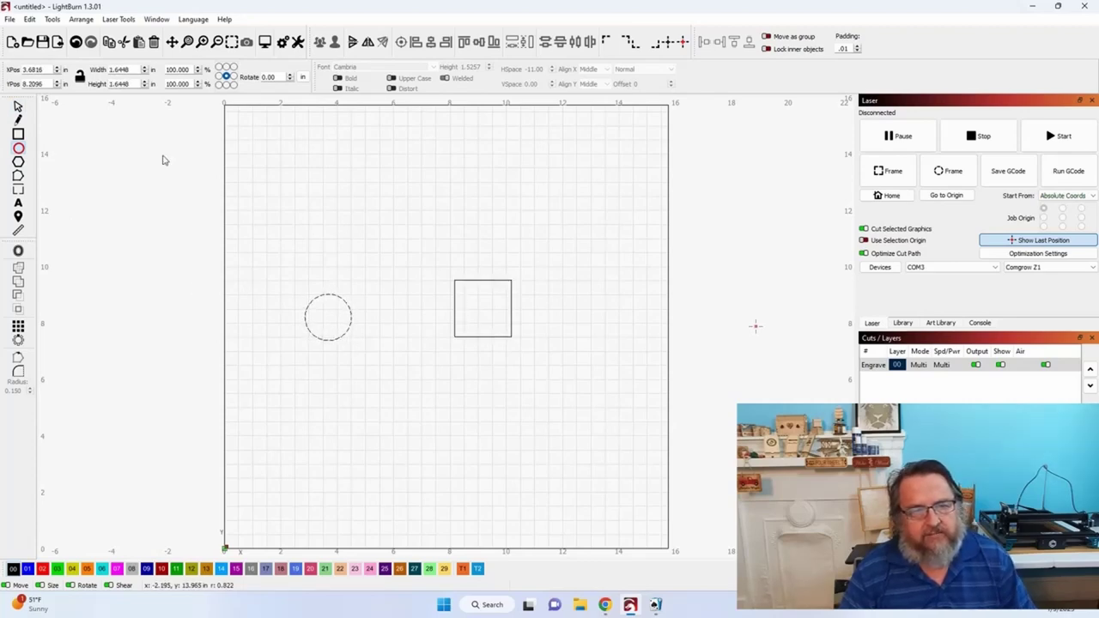
pyautogui.click(18, 108)
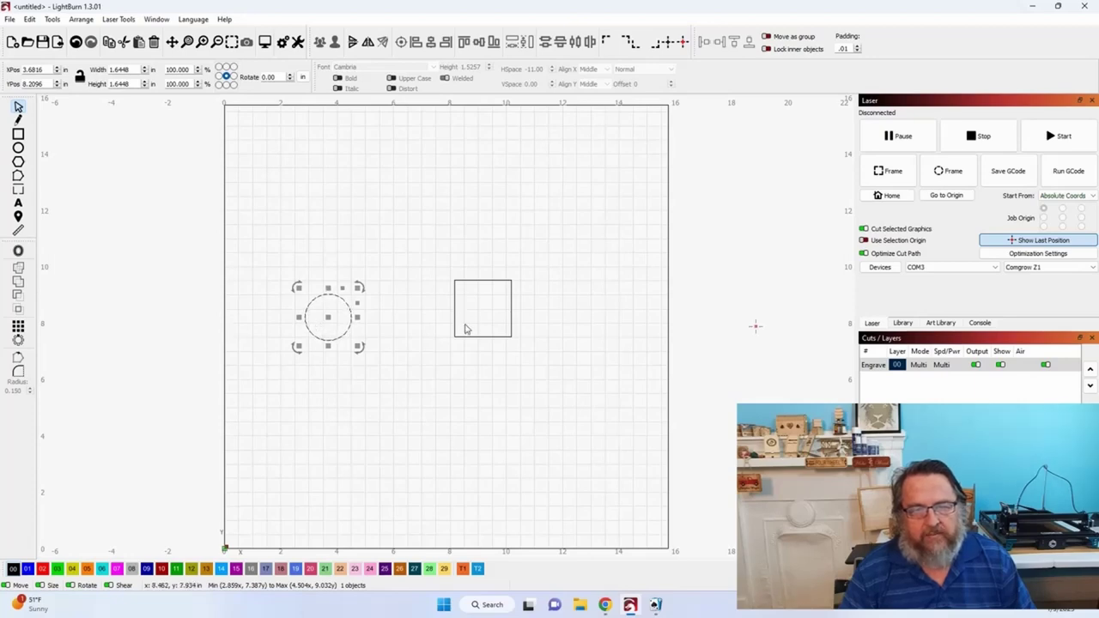
pyautogui.click(449, 262)
pyautogui.moveTo(449, 260); pyautogui.dragTo(592, 390)
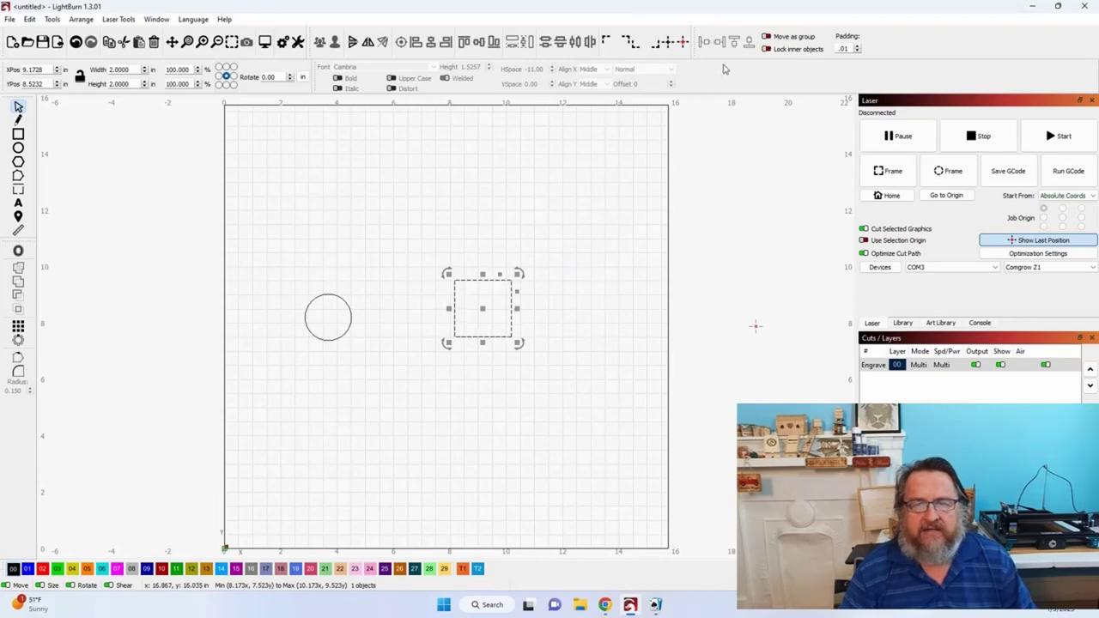
pyautogui.click(705, 45)
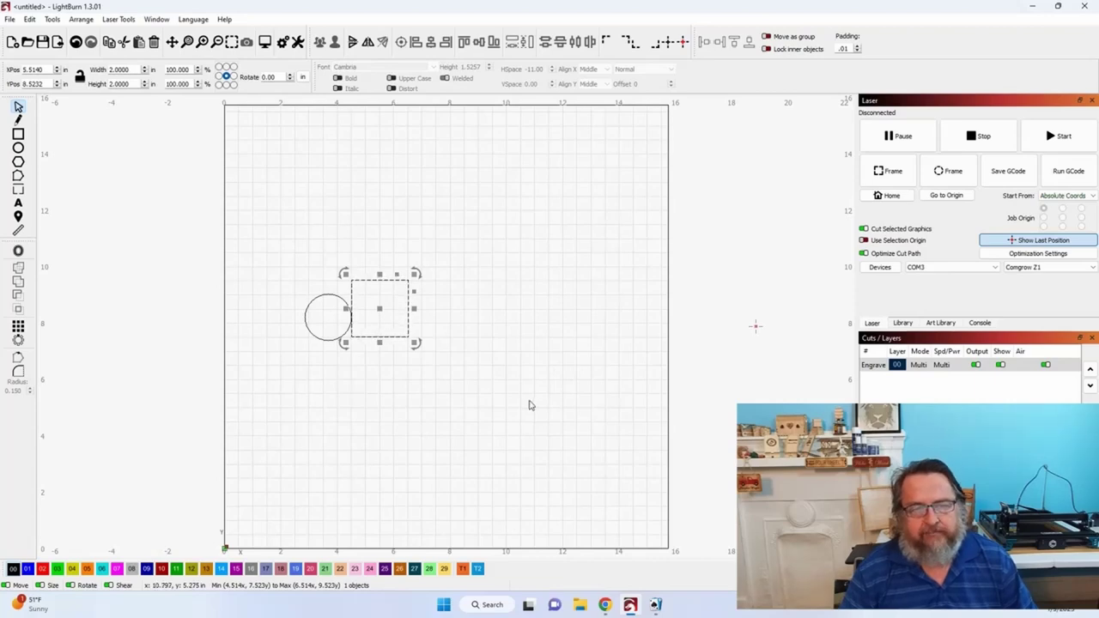
# Step: Move the square away, dock it left with Ctrl+Alt+Left, then place it up and right of the circle
pyautogui.click(653, 483)
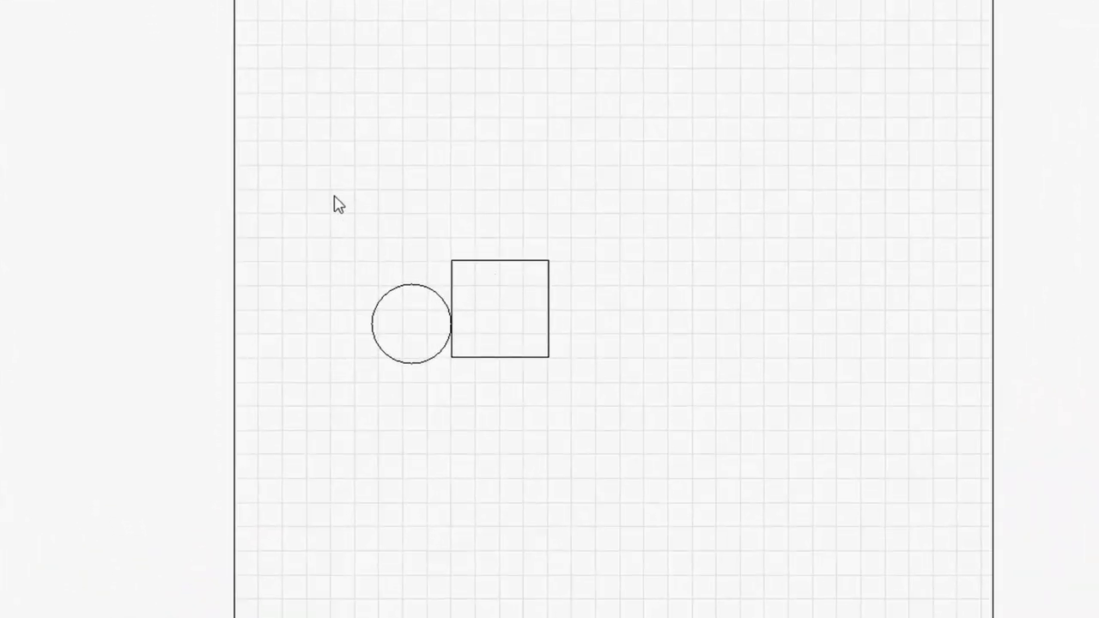
pyautogui.moveTo(333, 182); pyautogui.dragTo(343, 268)
pyautogui.moveTo(416, 197); pyautogui.dragTo(651, 481)
pyautogui.moveTo(494, 309); pyautogui.dragTo(704, 215)
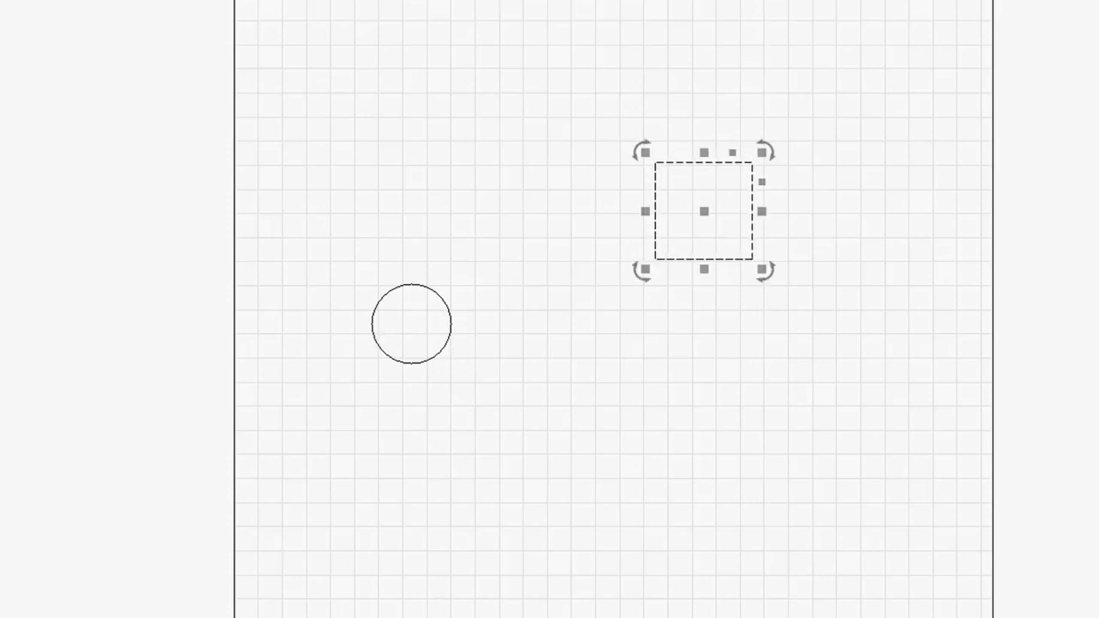
pyautogui.hotkey('ctrl', 'alt', 'Left')
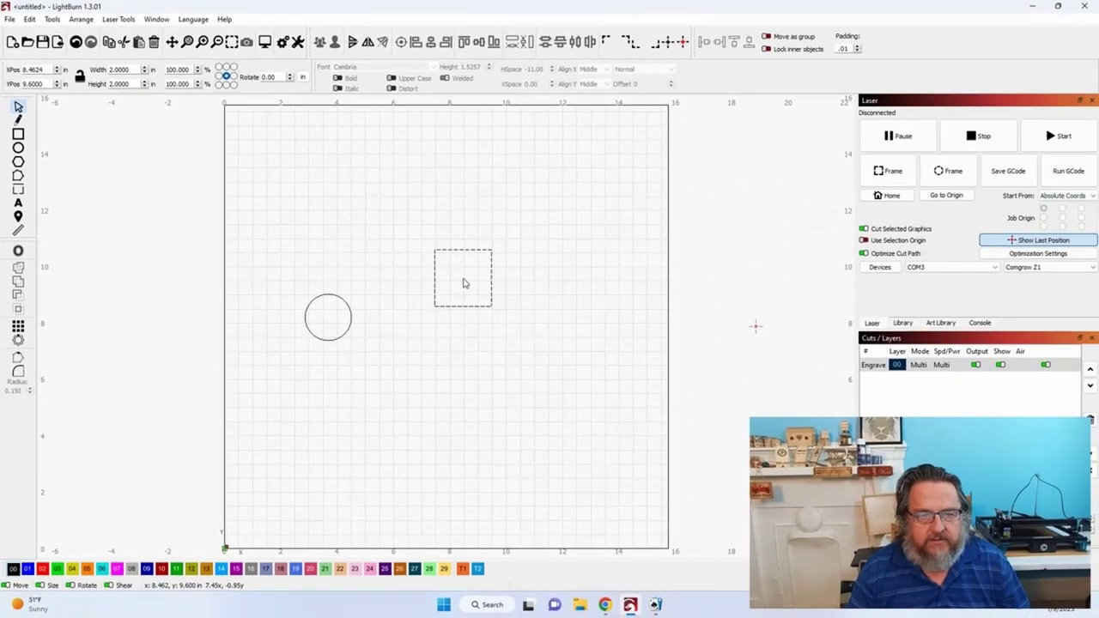
pyautogui.moveTo(462, 283); pyautogui.dragTo(452, 289)
pyautogui.click(446, 370)
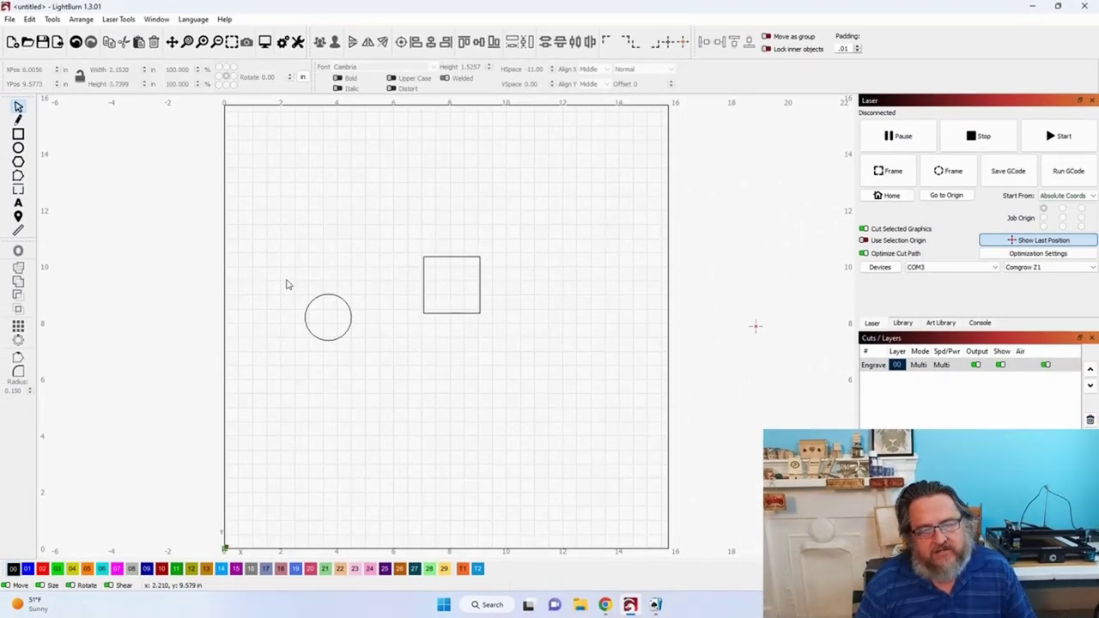
# Step: Delete the circle and enlarge the square to about 8.58 in, moving it down the page
pyautogui.moveTo(285, 282); pyautogui.dragTo(385, 380)
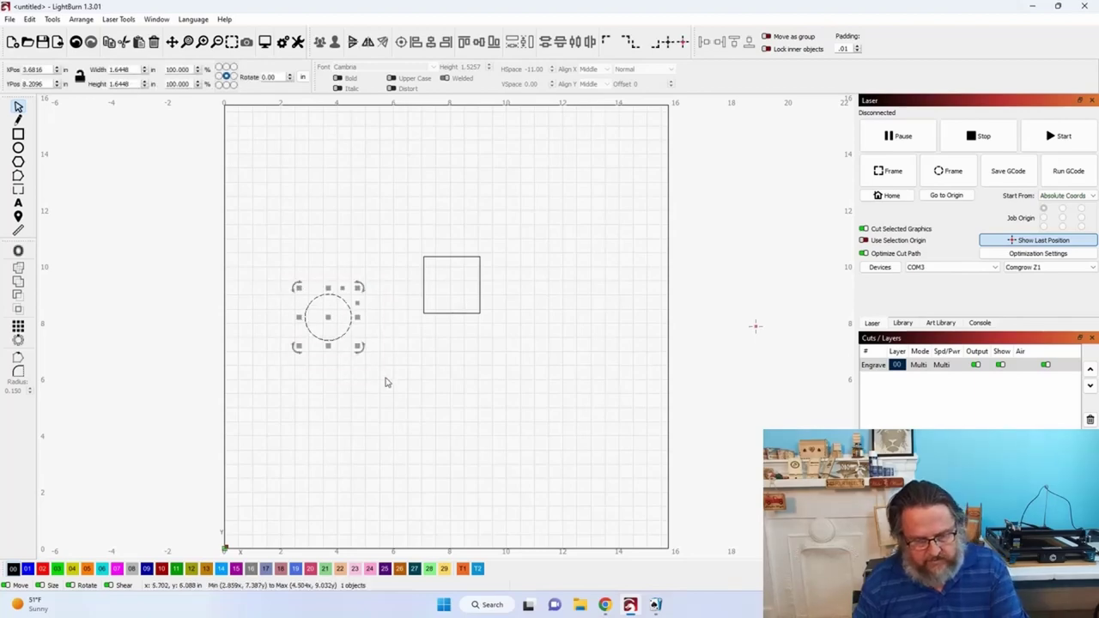
pyautogui.press('Delete')
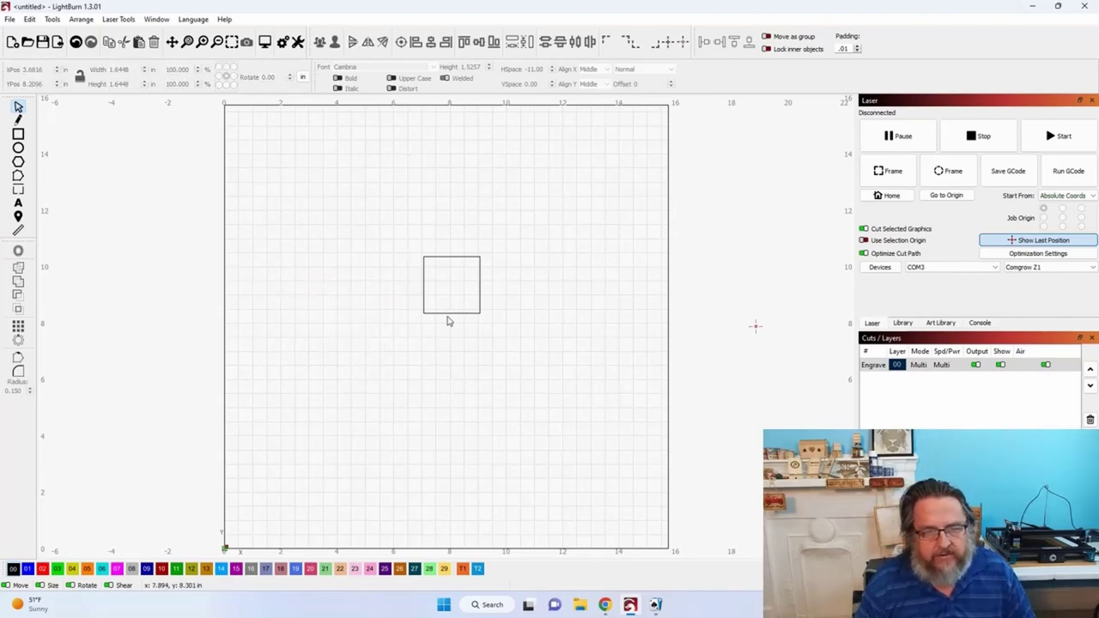
pyautogui.click(449, 315)
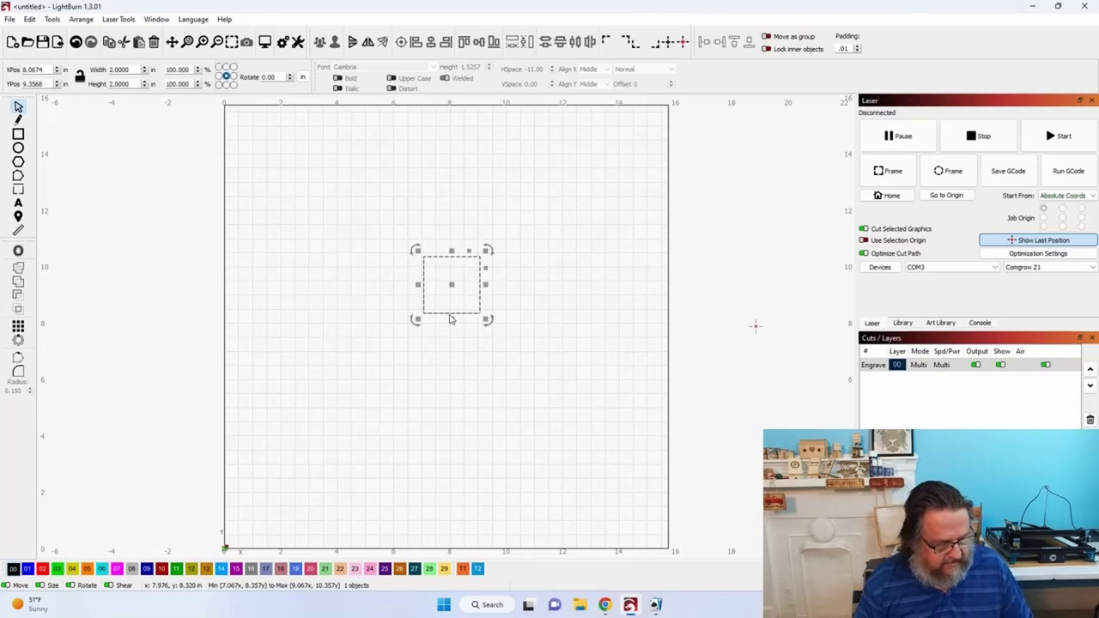
pyautogui.moveTo(486, 321); pyautogui.dragTo(575, 412)
pyautogui.moveTo(450, 285); pyautogui.dragTo(449, 333)
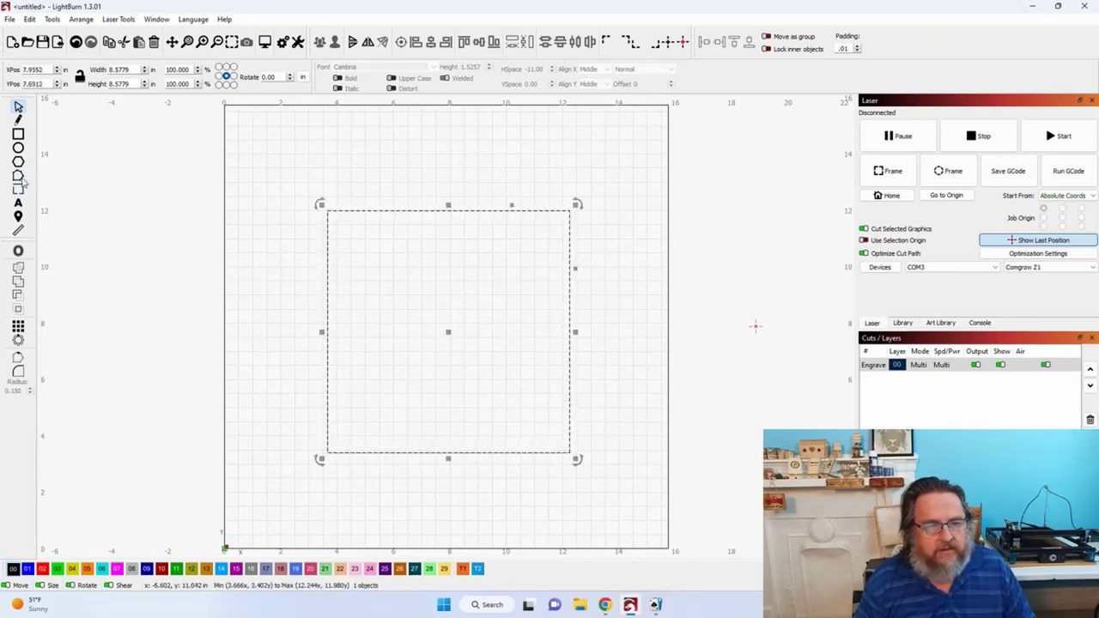
# Step: Draw a small rectangle inside the large square and test docking it to the page's left edge
pyautogui.click(18, 134)
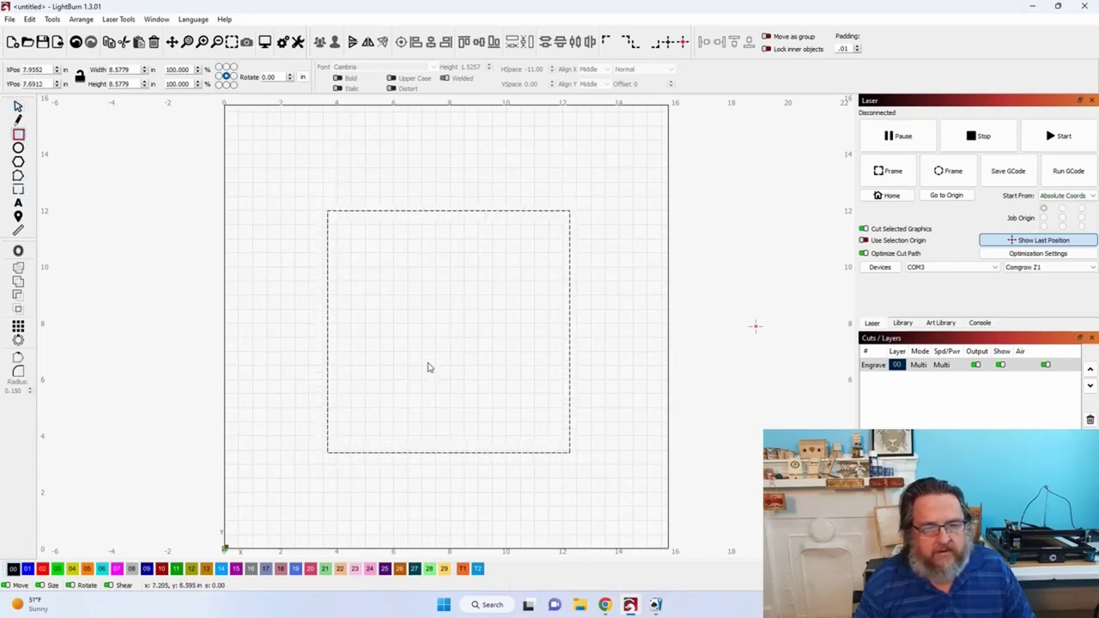
pyautogui.moveTo(435, 428); pyautogui.dragTo(474, 438)
pyautogui.click(19, 107)
pyautogui.click(167, 233)
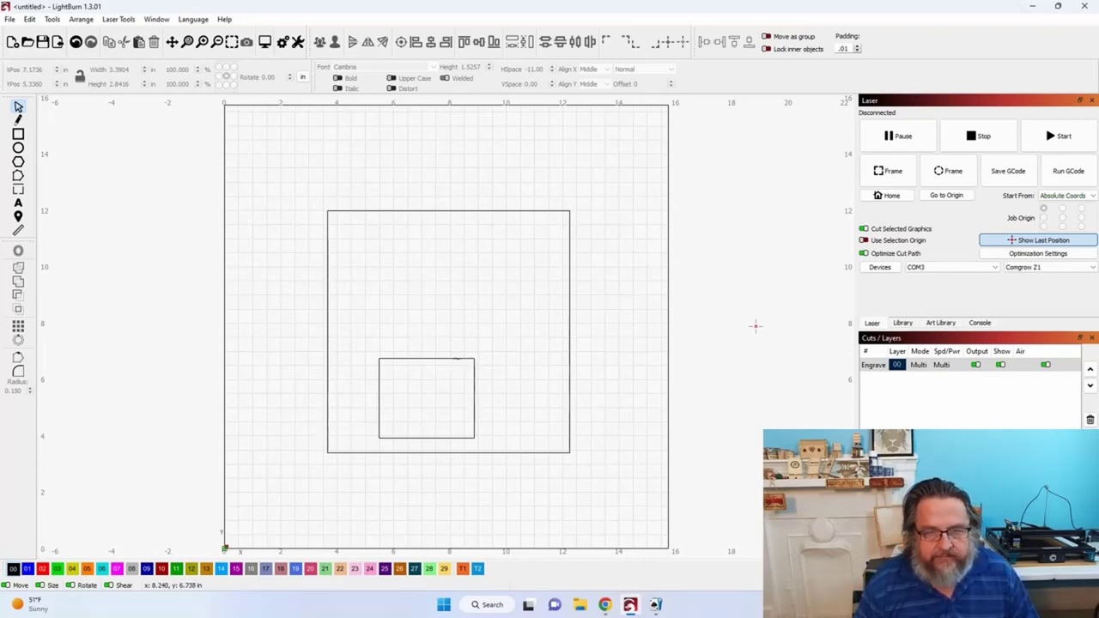
pyautogui.click(456, 358)
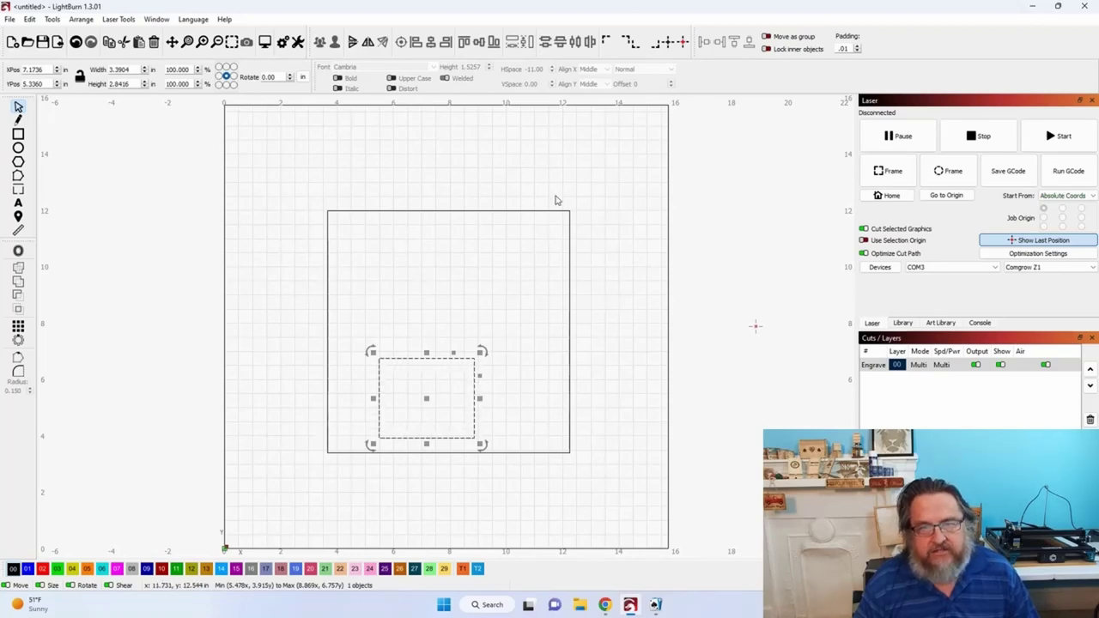
pyautogui.click(711, 48)
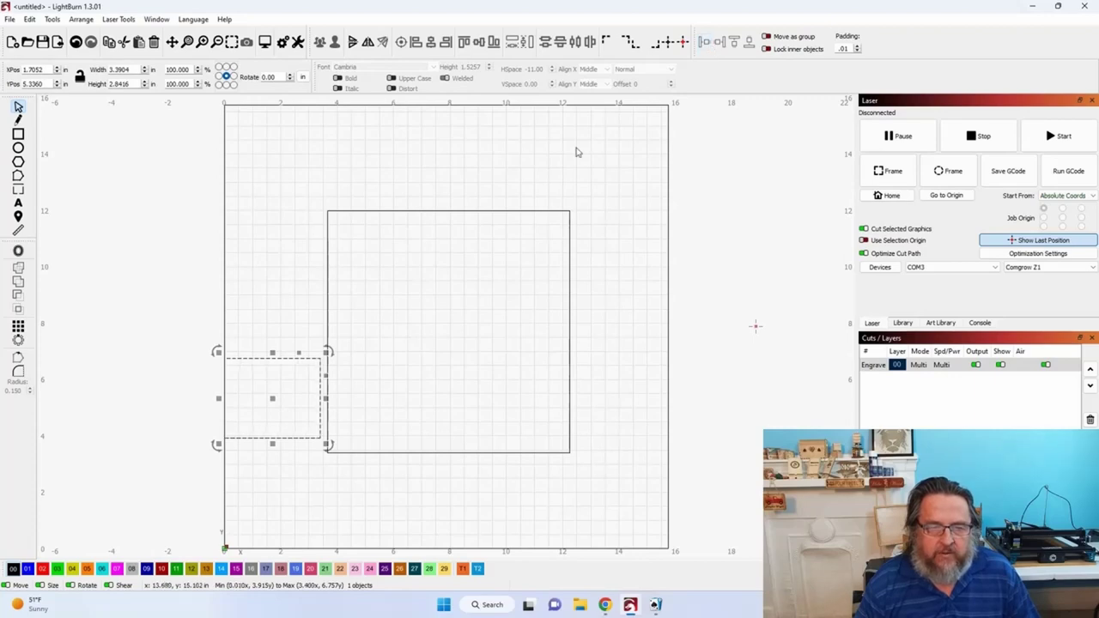
pyautogui.moveTo(275, 397); pyautogui.dragTo(461, 406)
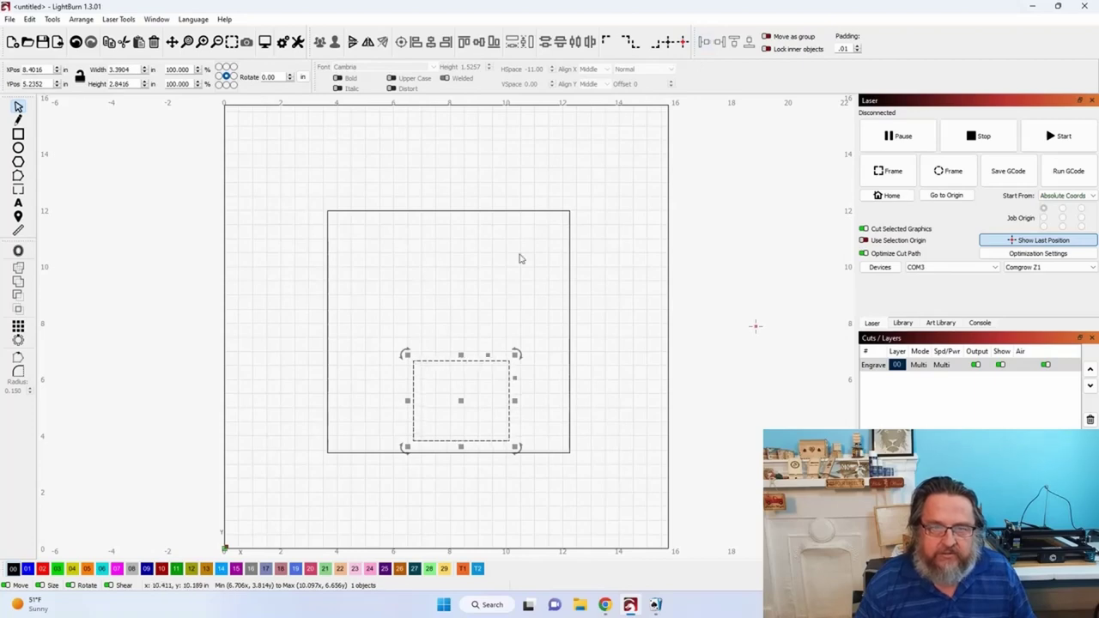
# Step: Test docking and left-aligning the small rectangle with the square, then move it beside the square's right side
pyautogui.click(702, 41)
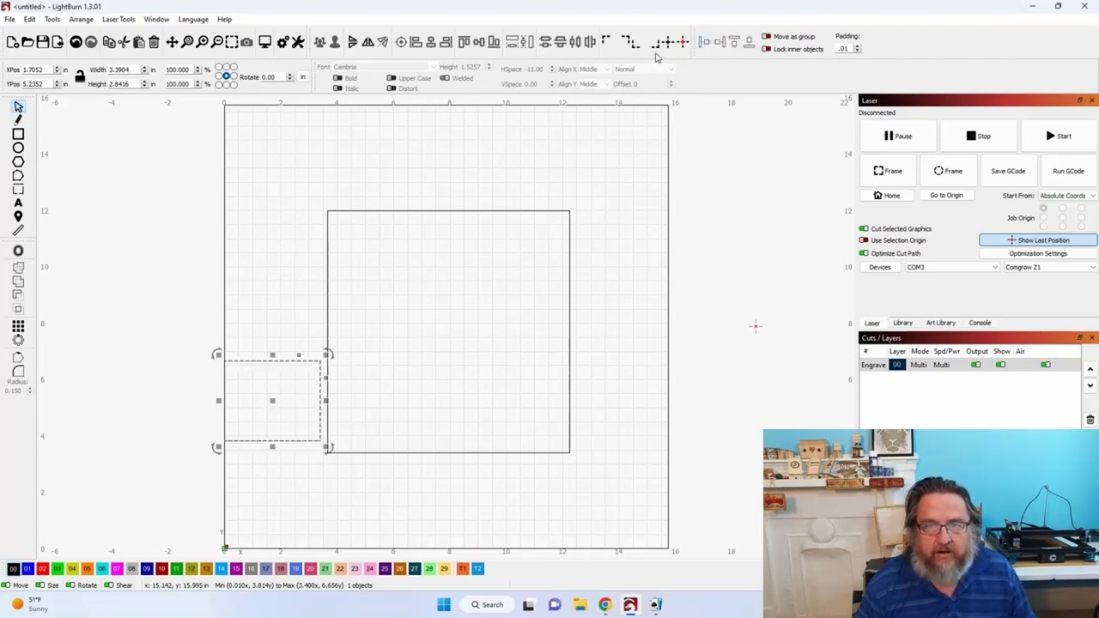
pyautogui.click(719, 42)
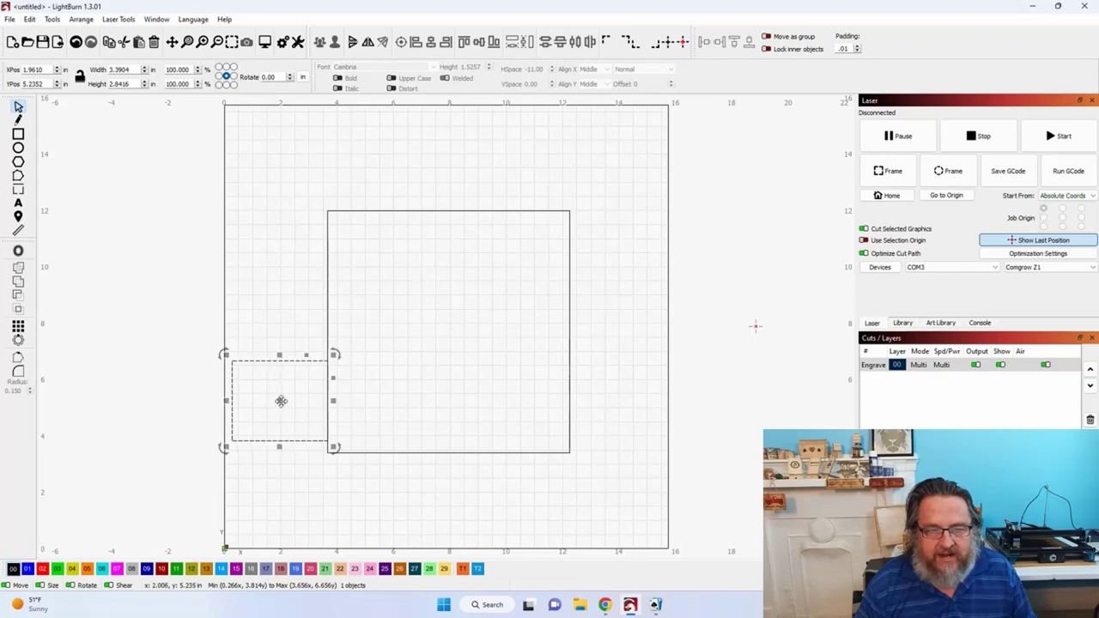
pyautogui.moveTo(281, 401); pyautogui.dragTo(454, 401)
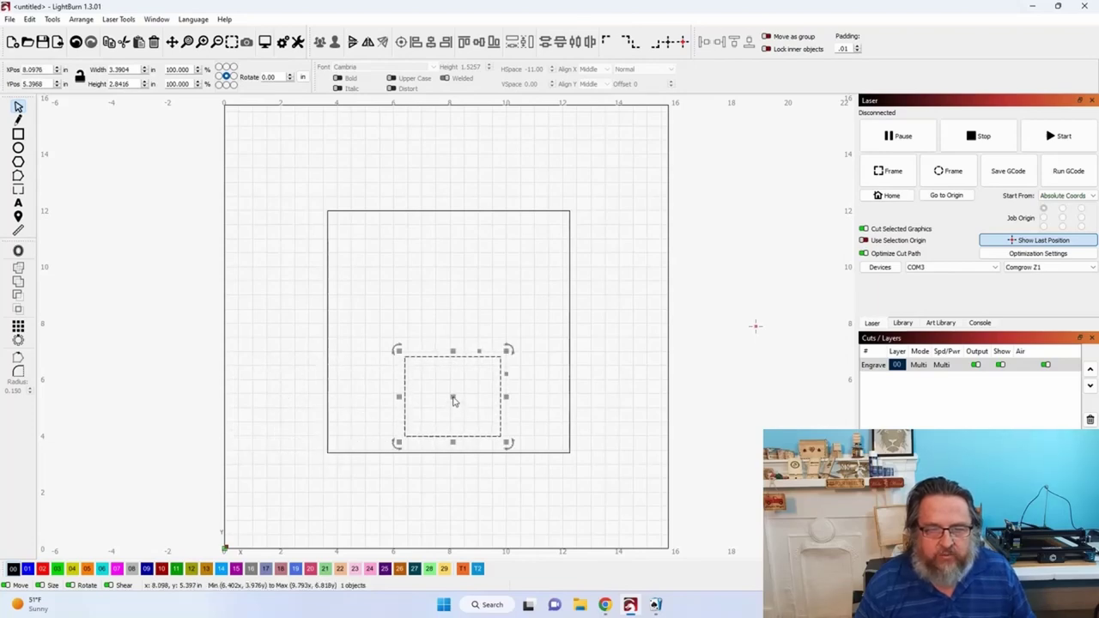
pyautogui.keyDown('shift'); pyautogui.click(329, 359); pyautogui.keyUp('shift')
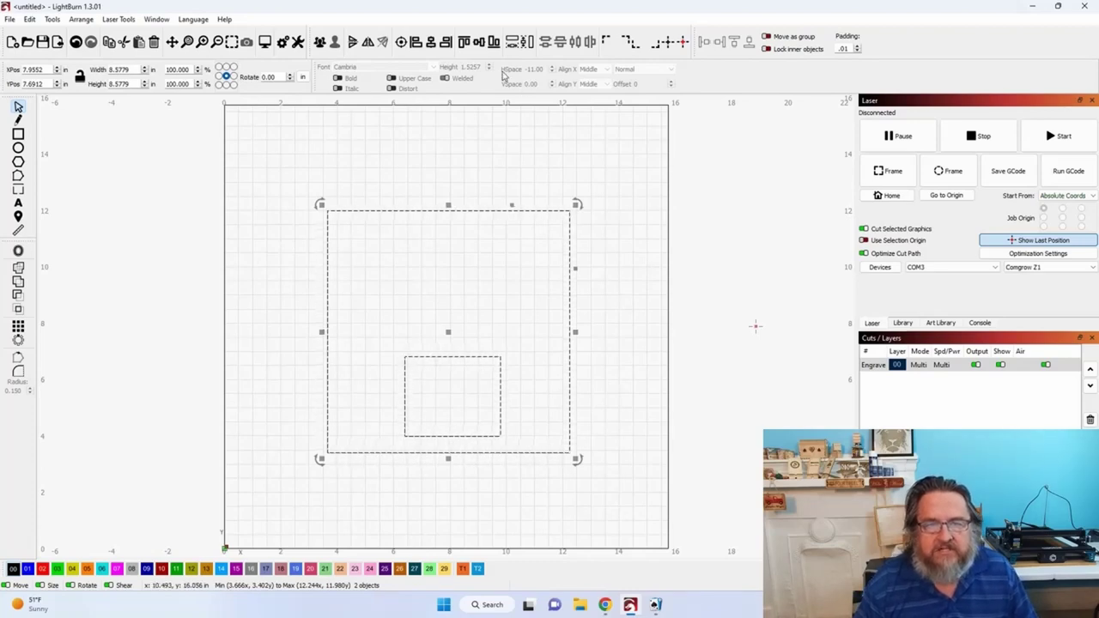
pyautogui.click(416, 44)
pyautogui.click(254, 279)
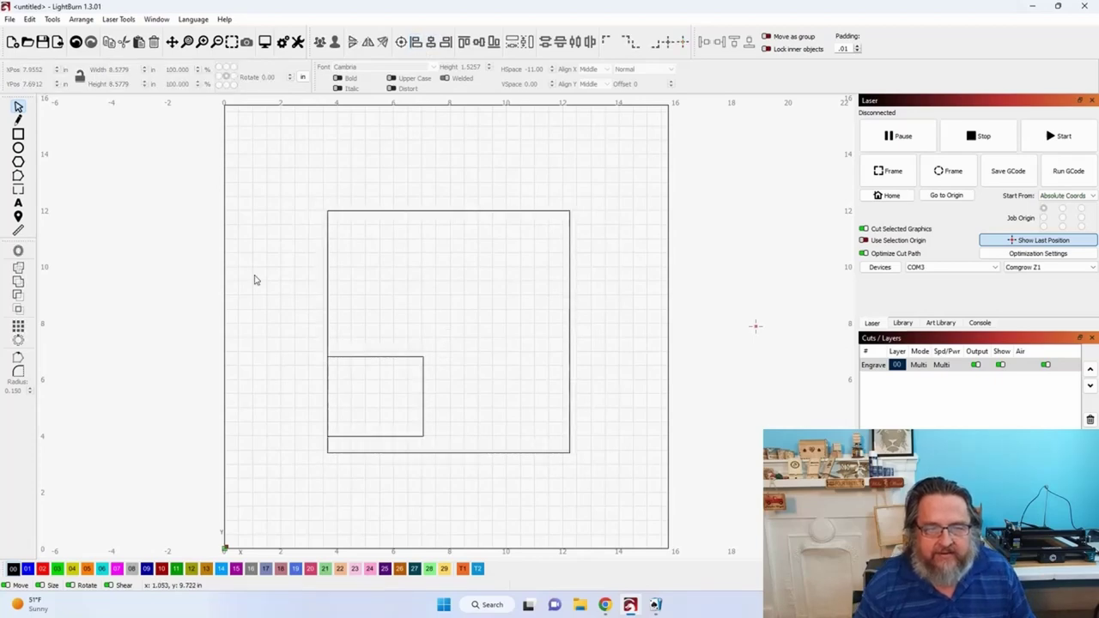
pyautogui.click(339, 437)
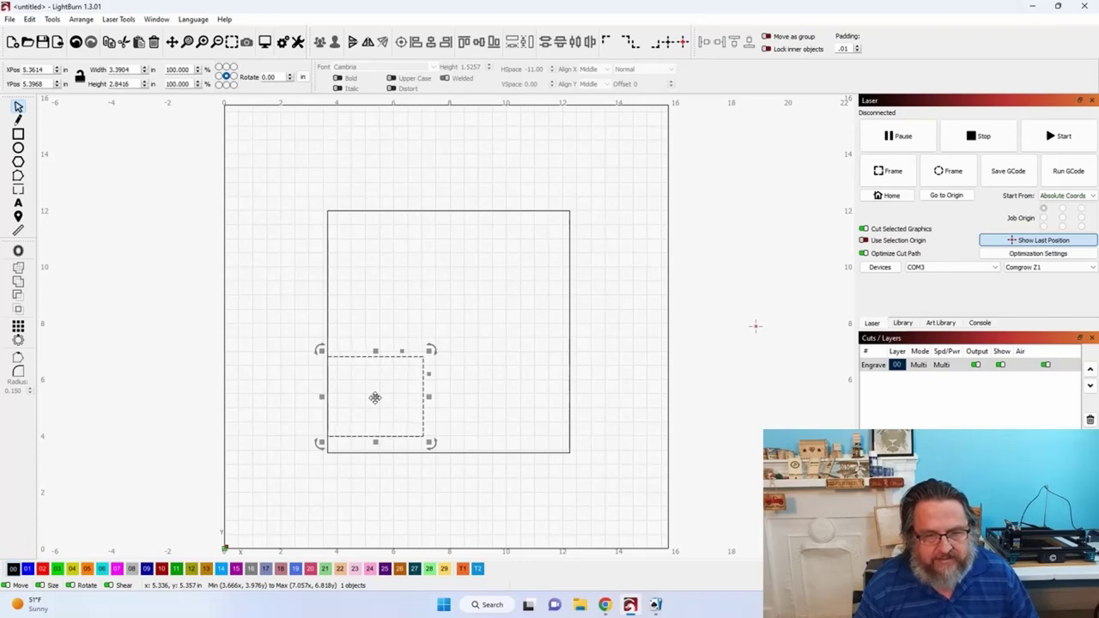
pyautogui.moveTo(374, 398); pyautogui.dragTo(650, 418)
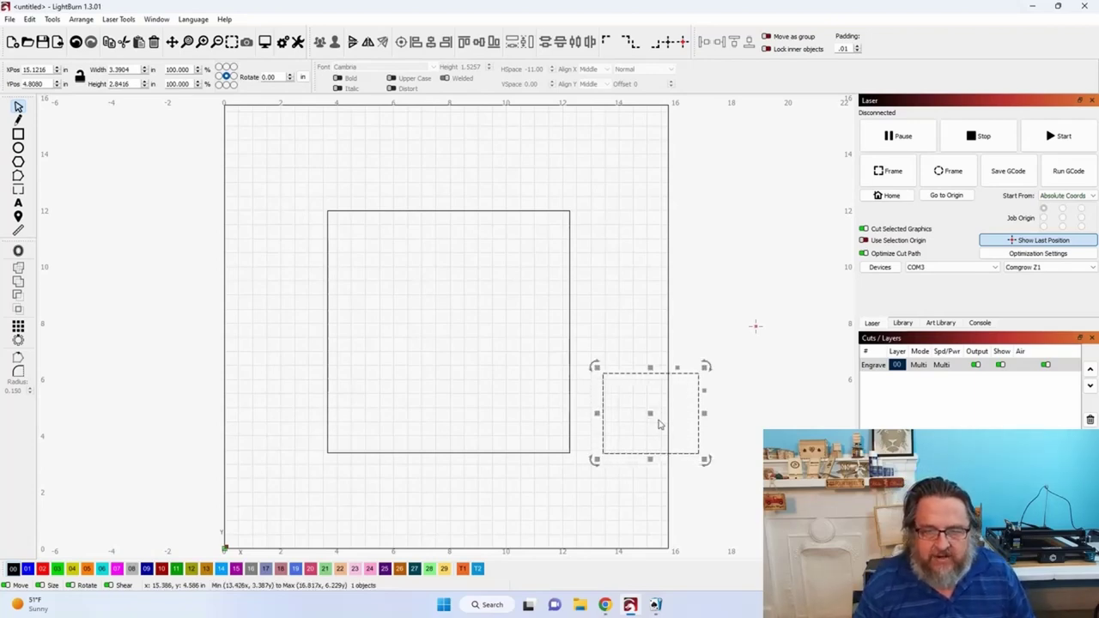
# Step: Zoom in and snap the small rectangle's corner onto the large square's bottom-right corner
pyautogui.moveTo(650, 415)
pyautogui.mouseDown()
pyautogui.moveTo(614, 419)
pyautogui.moveTo(643, 416)
pyautogui.mouseUp()
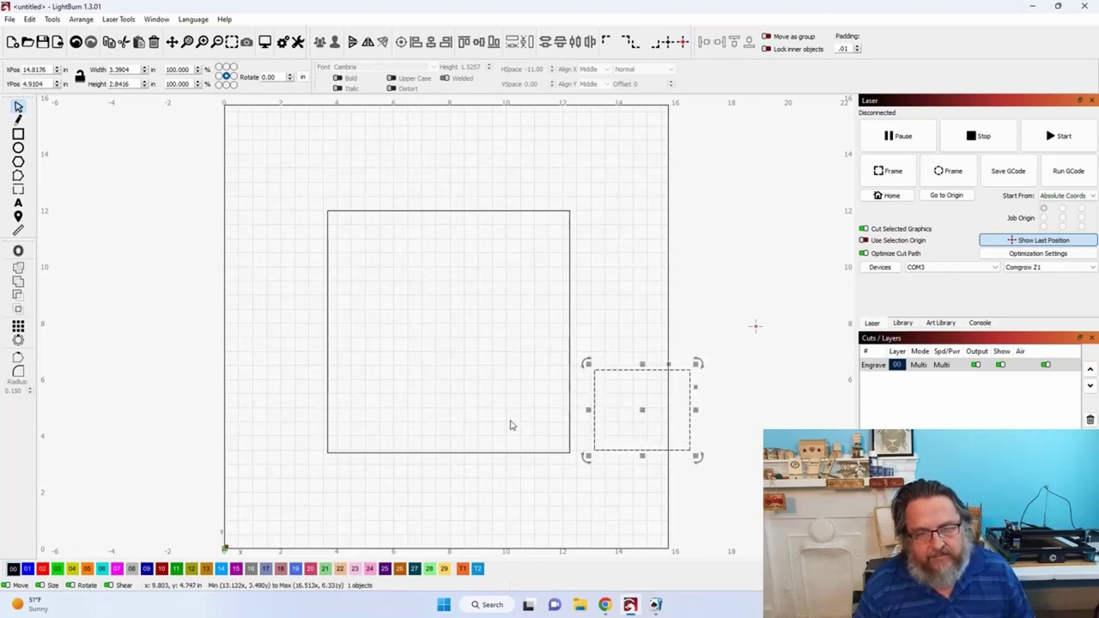
pyautogui.scroll(10, 366, 369)
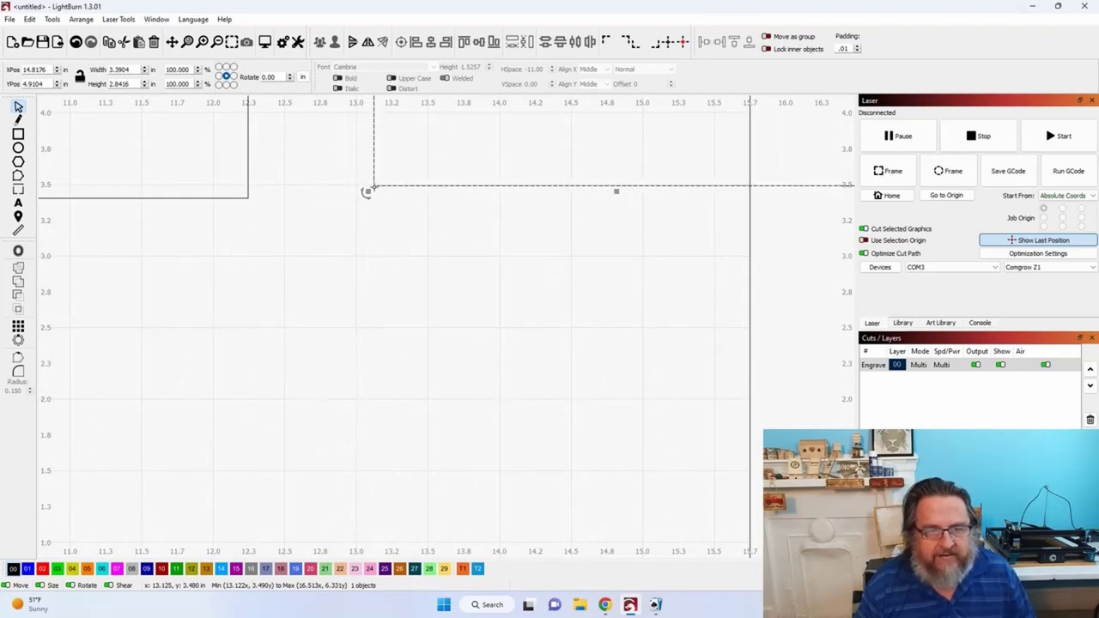
pyautogui.moveTo(367, 190); pyautogui.dragTo(293, 195)
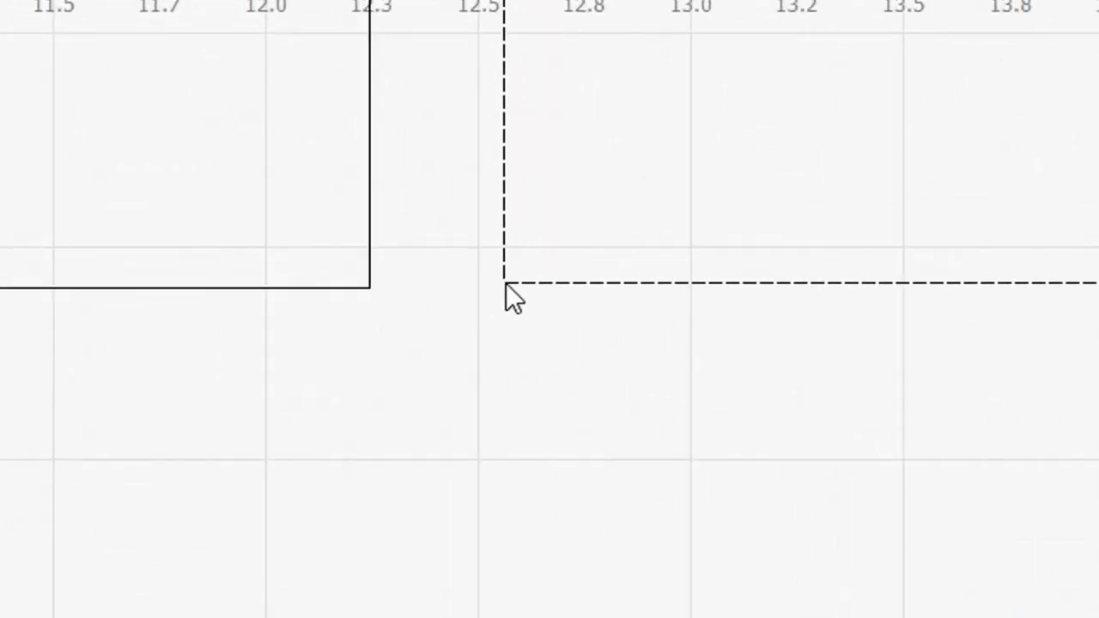
pyautogui.moveTo(505, 284)
pyautogui.mouseDown()
pyautogui.moveTo(368, 289)
pyautogui.moveTo(361, 326)
pyautogui.moveTo(371, 345)
pyautogui.moveTo(374, 292)
pyautogui.mouseUp()
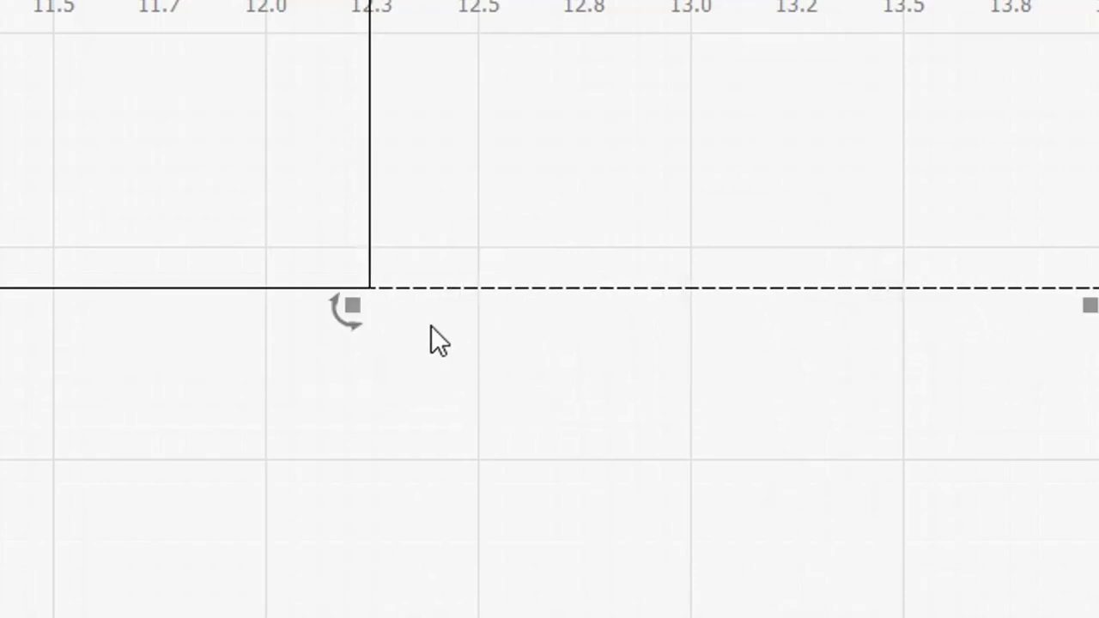
pyautogui.scroll(-5, 449, 345)
pyautogui.scroll(-2, 454, 329)
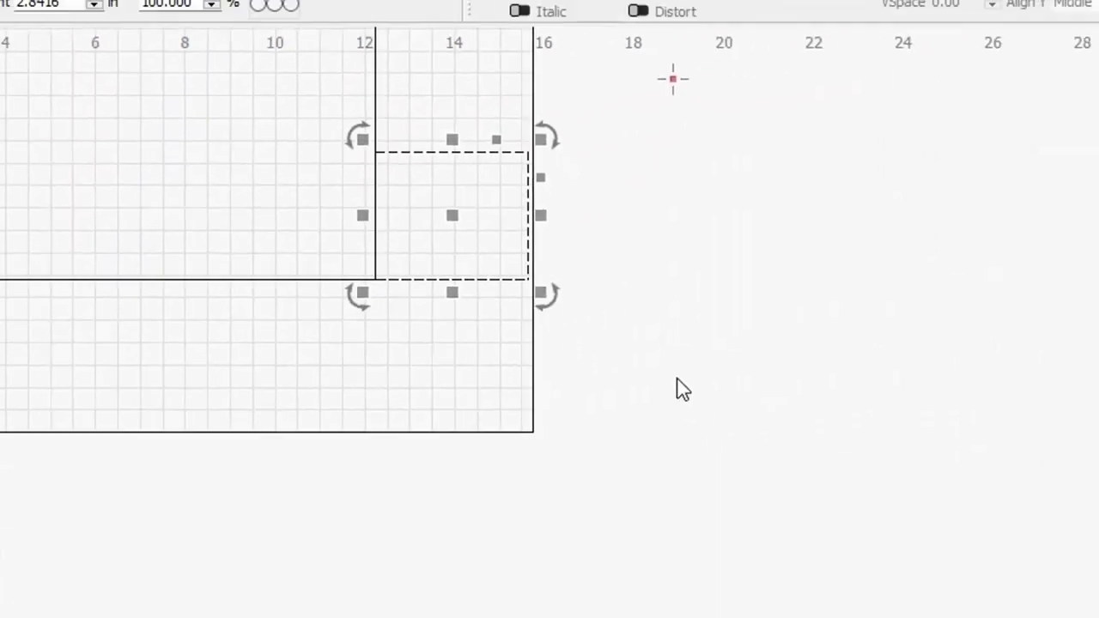
pyautogui.scroll(3, 230, 365)
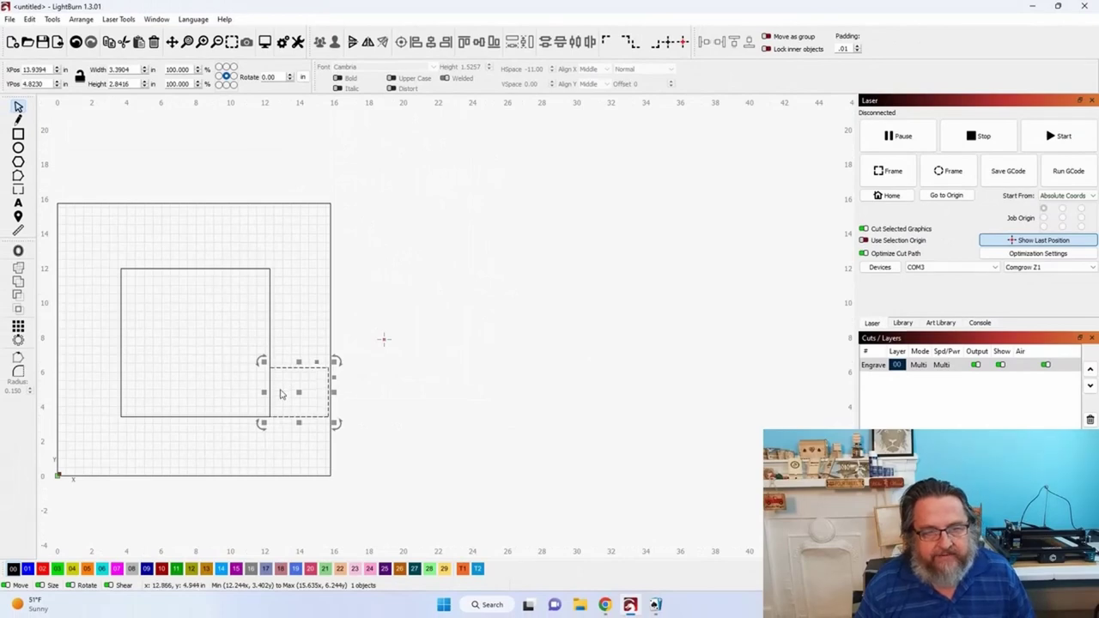
# Step: Select both rectangles and move them left on the page
pyautogui.click(342, 330)
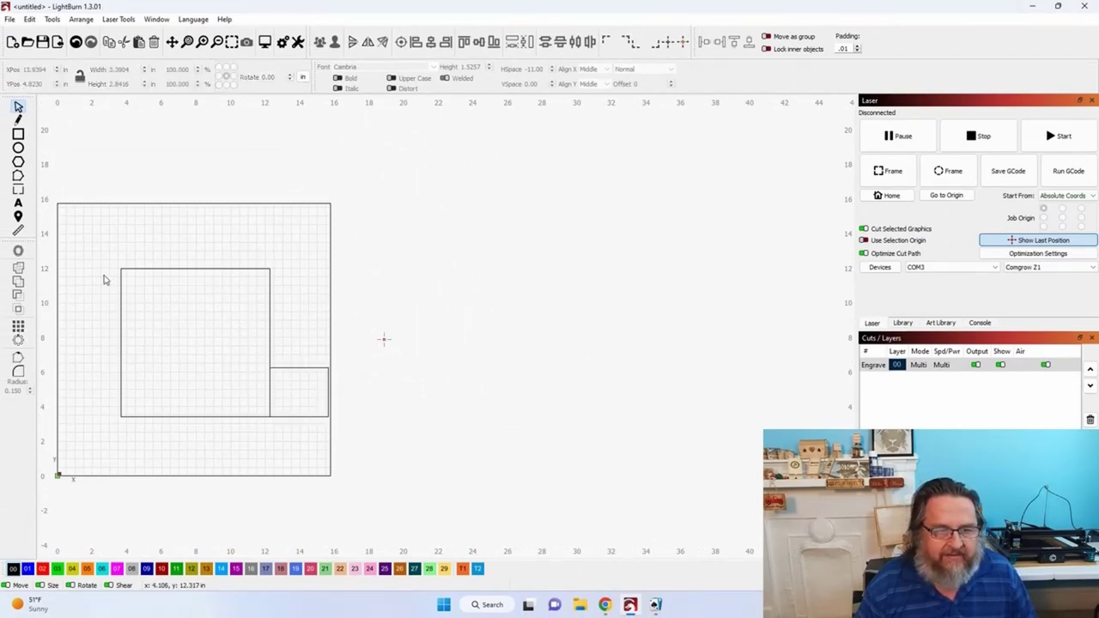
pyautogui.moveTo(101, 254); pyautogui.dragTo(364, 453)
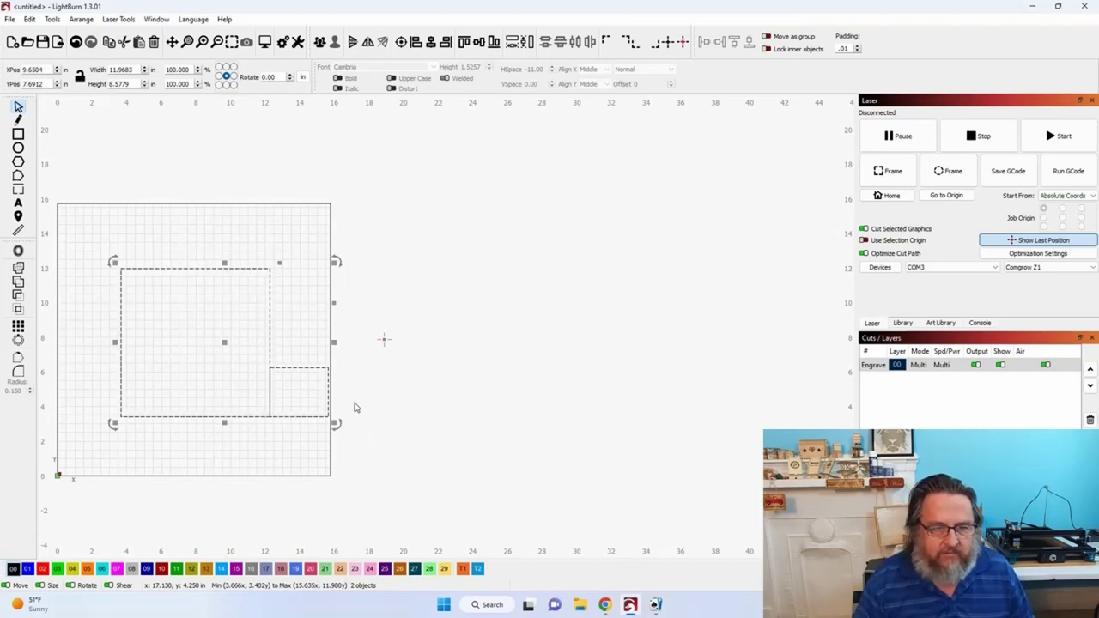
pyautogui.moveTo(218, 346); pyautogui.dragTo(182, 346)
# Step: Dock the small rectangle against the large one's right side and align their bottom edges
pyautogui.click(266, 352)
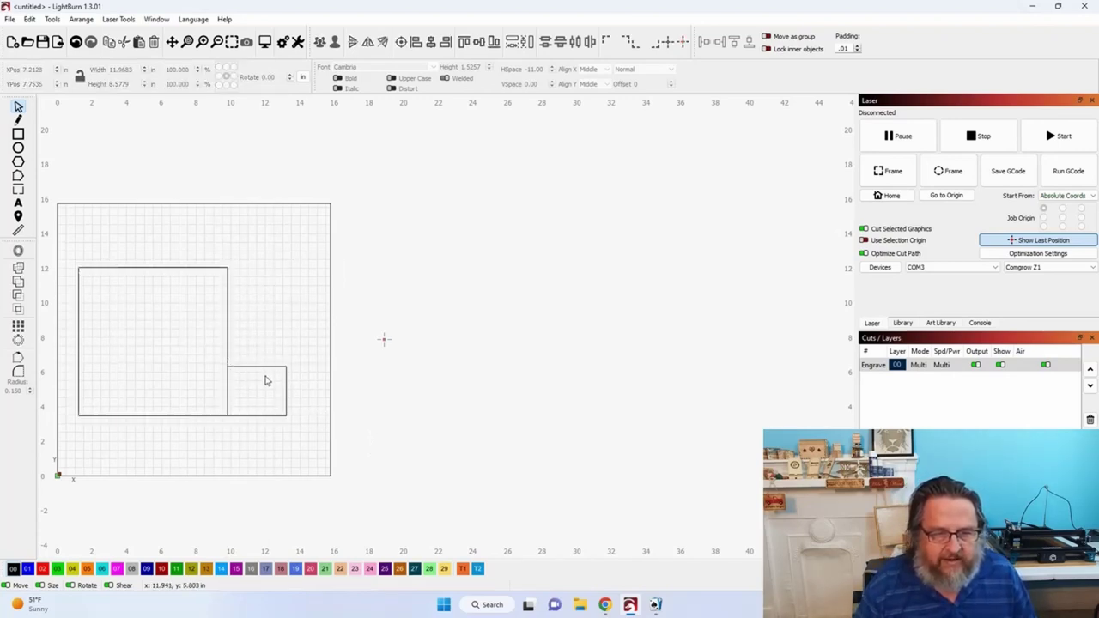
pyautogui.click(262, 369)
pyautogui.moveTo(259, 393); pyautogui.dragTo(281, 366)
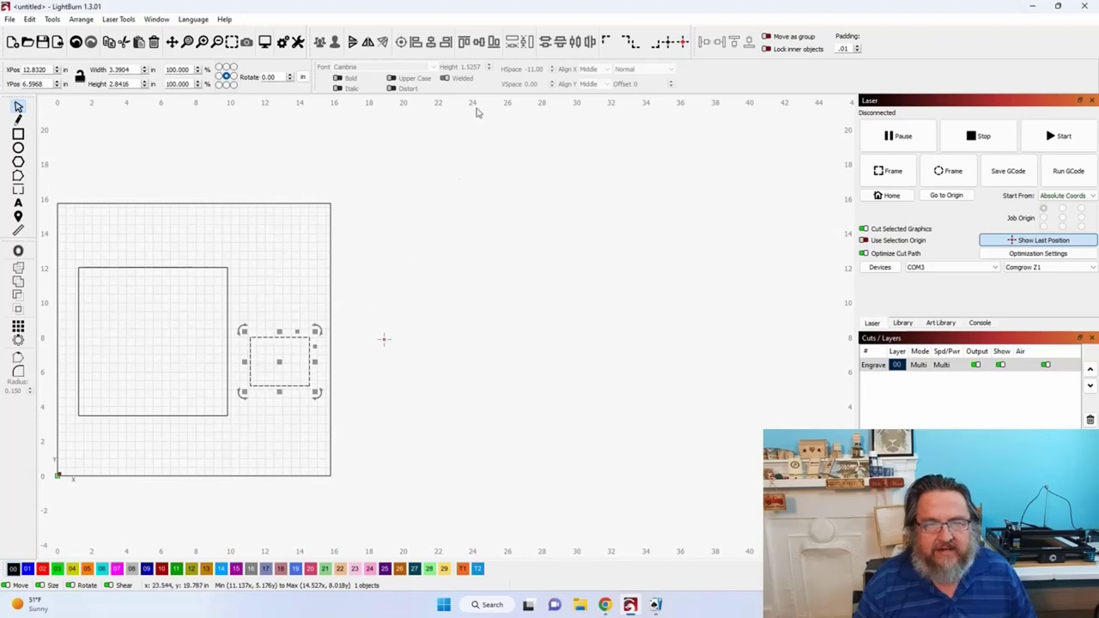
pyautogui.click(703, 45)
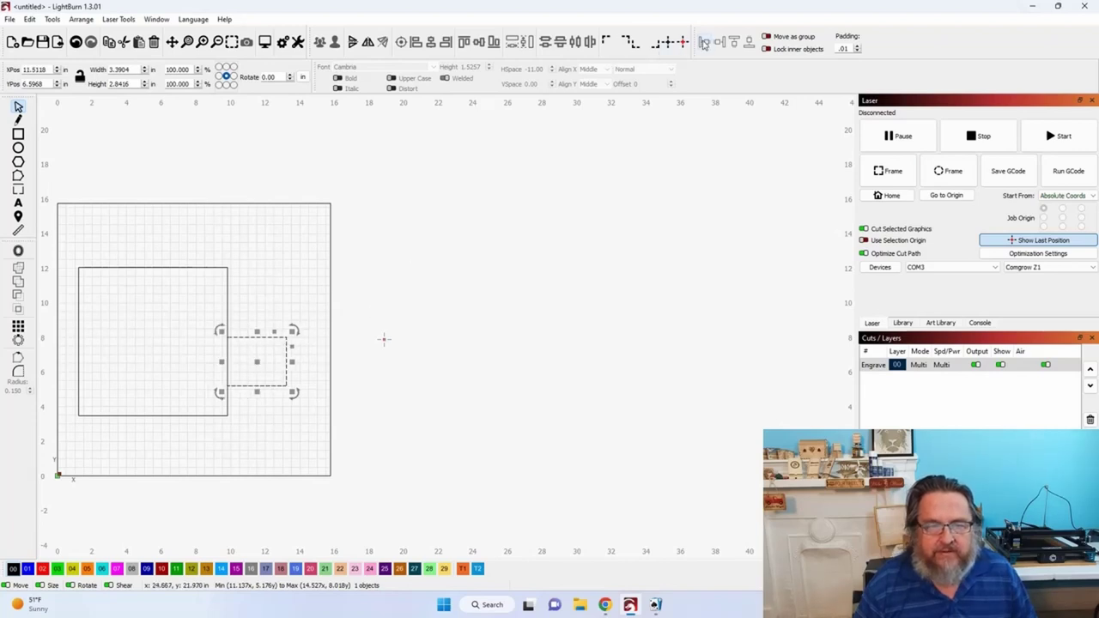
pyautogui.keyDown('shift'); pyautogui.click(228, 301); pyautogui.keyUp('shift')
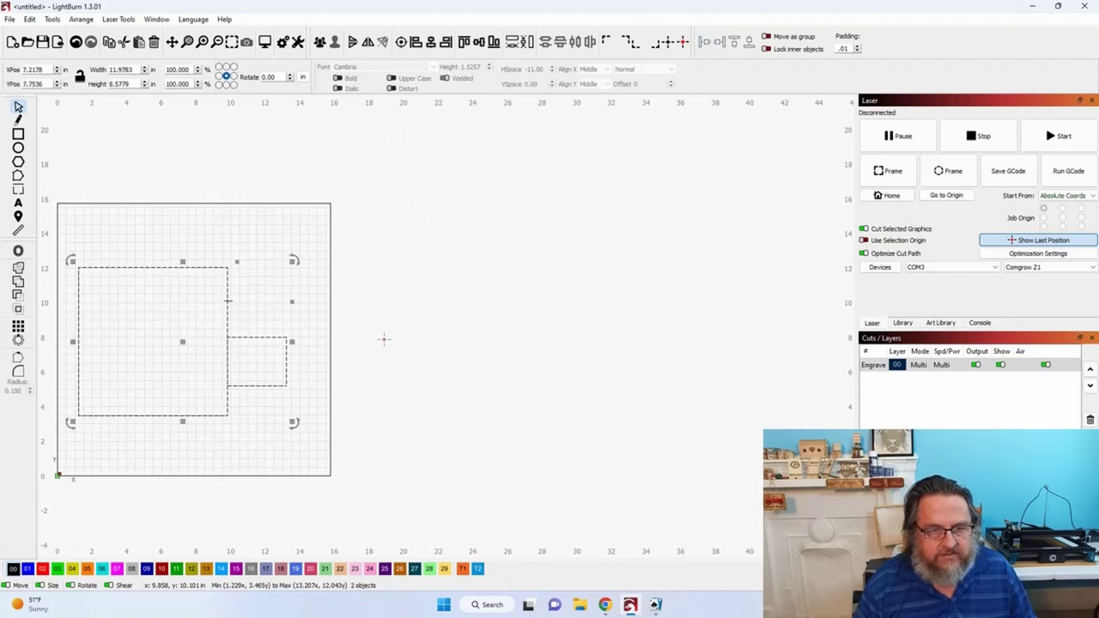
pyautogui.click(493, 41)
pyautogui.click(439, 258)
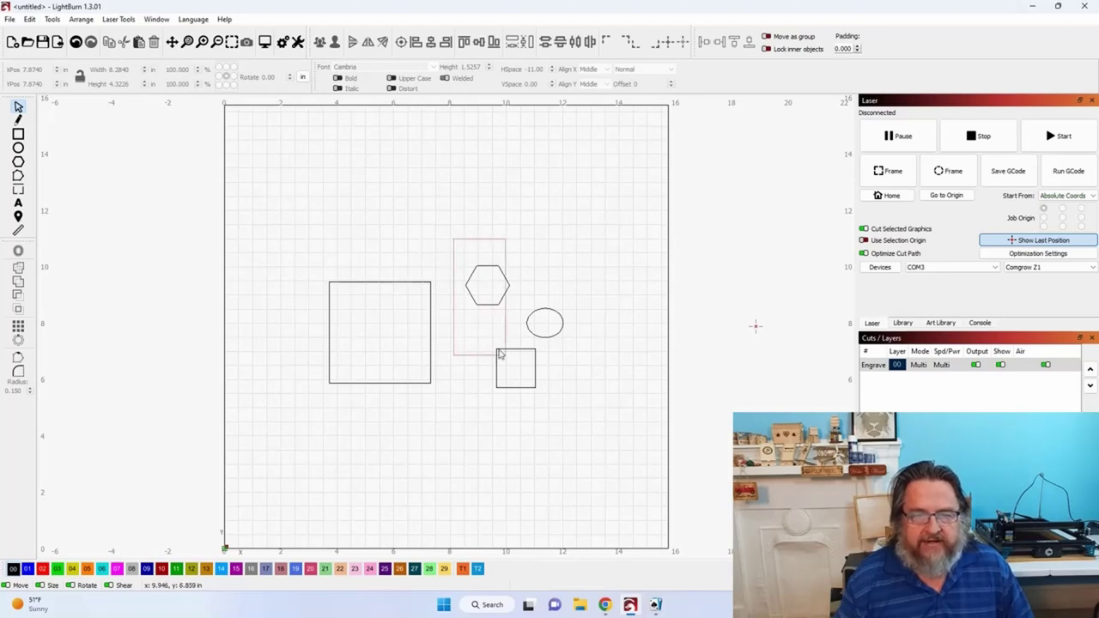
# Step: Select the hexagon, ellipse and small square and dock each leftward against the large square
pyautogui.moveTo(512, 368); pyautogui.dragTo(626, 421)
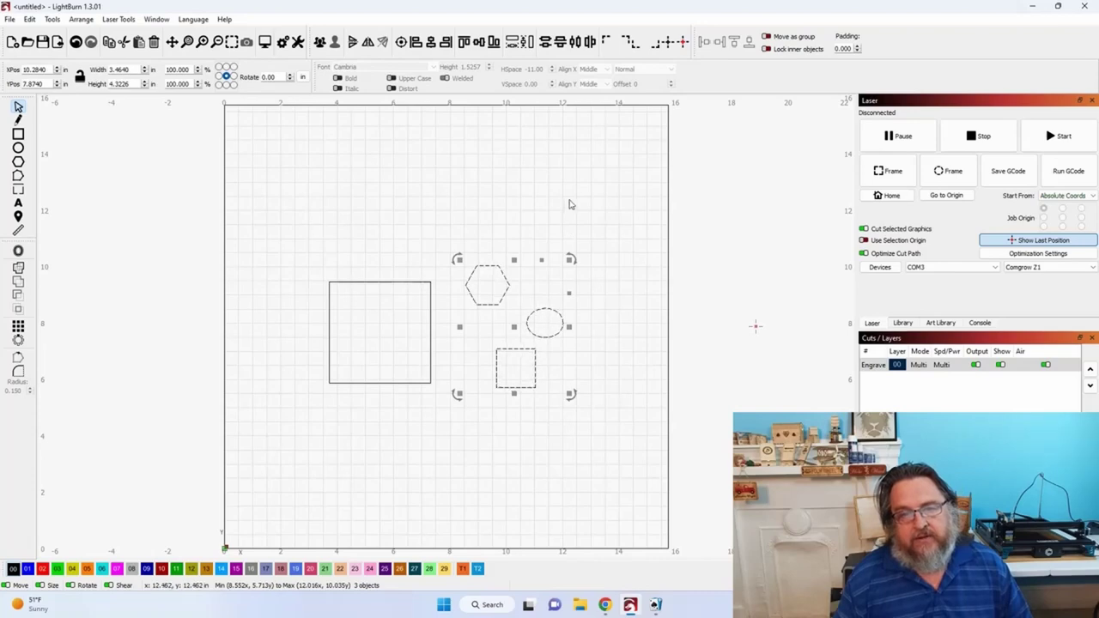
pyautogui.click(540, 206)
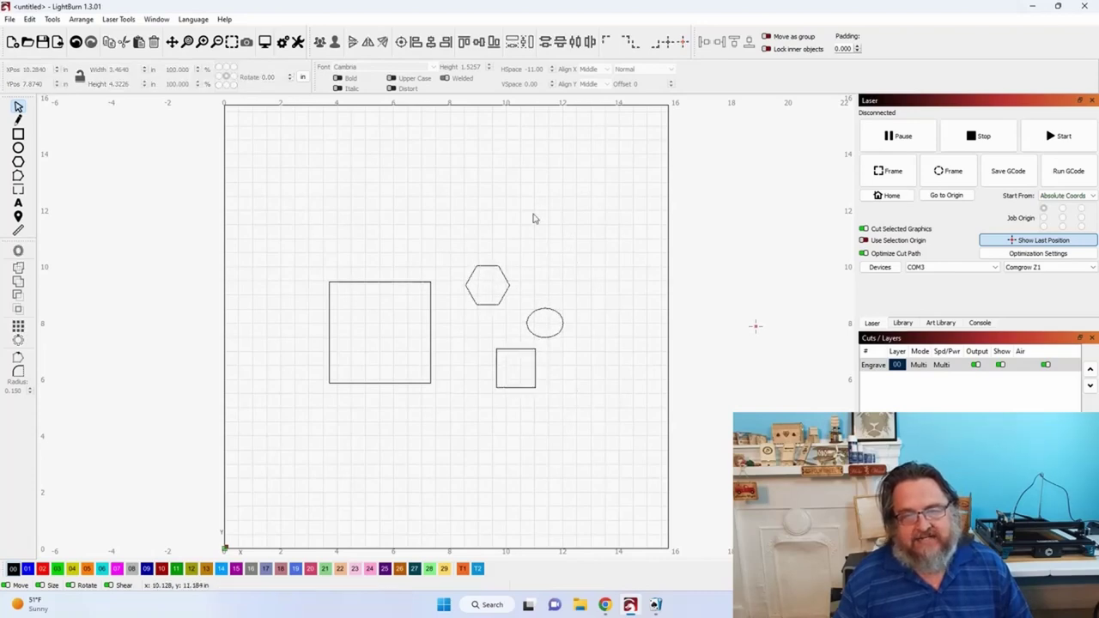
pyautogui.moveTo(432, 240); pyautogui.dragTo(618, 435)
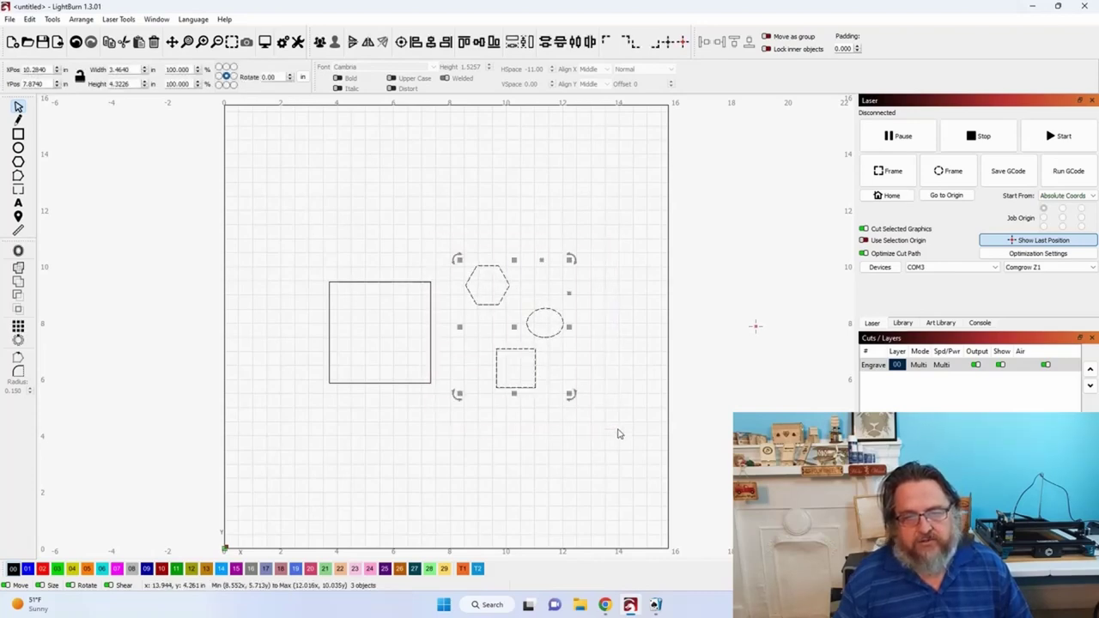
pyautogui.click(705, 44)
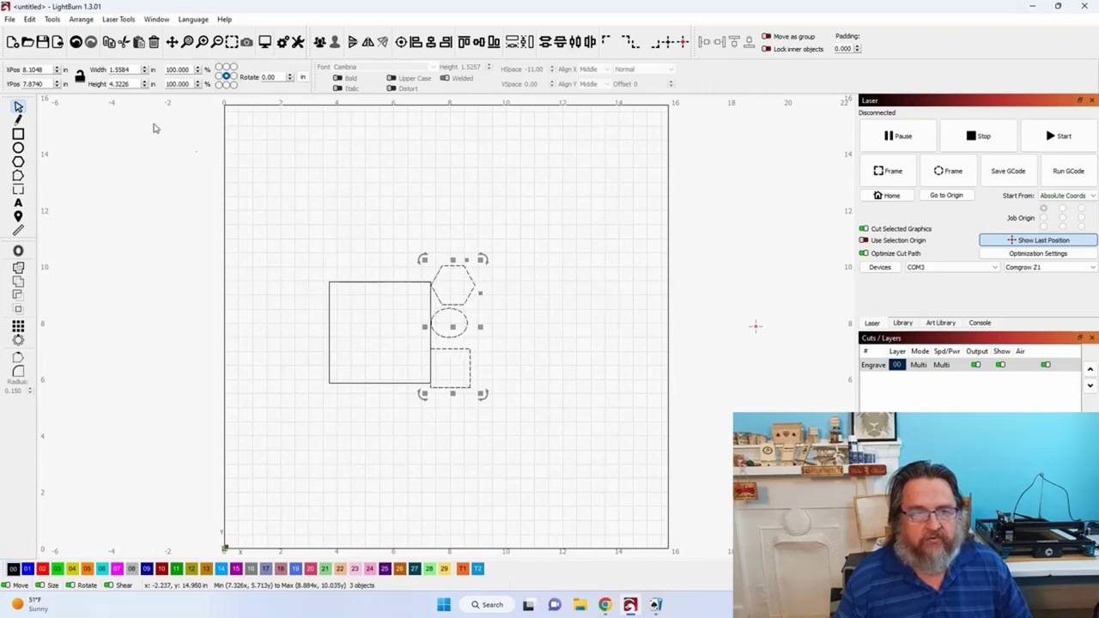
# Step: Undo the docking, enable Move as group, and shift the three shapes left as one unit
pyautogui.click(75, 42)
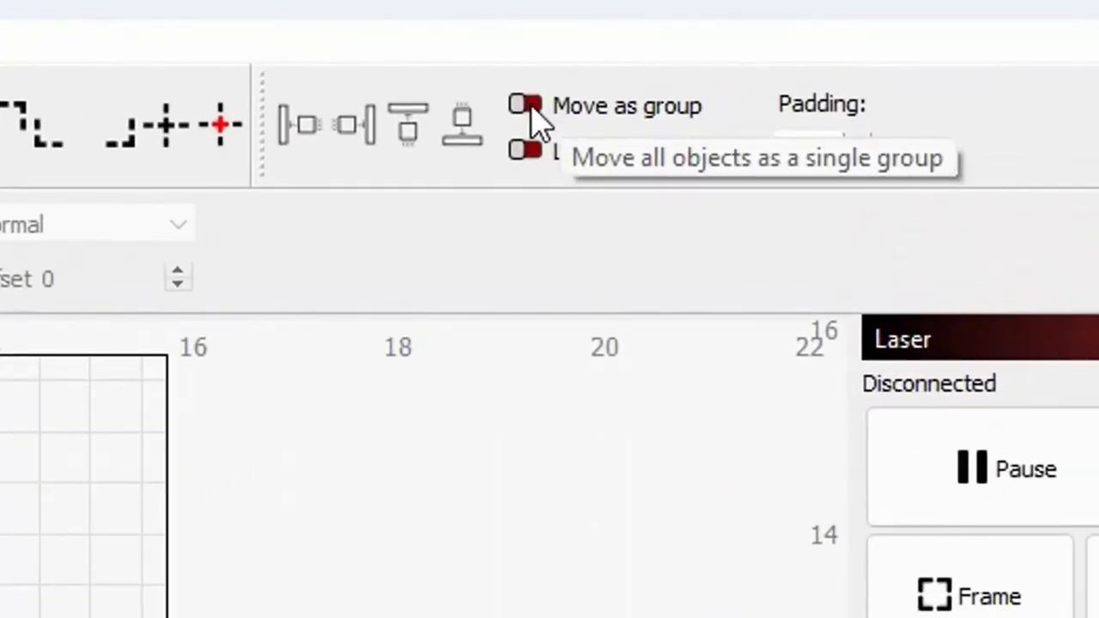
pyautogui.click(527, 105)
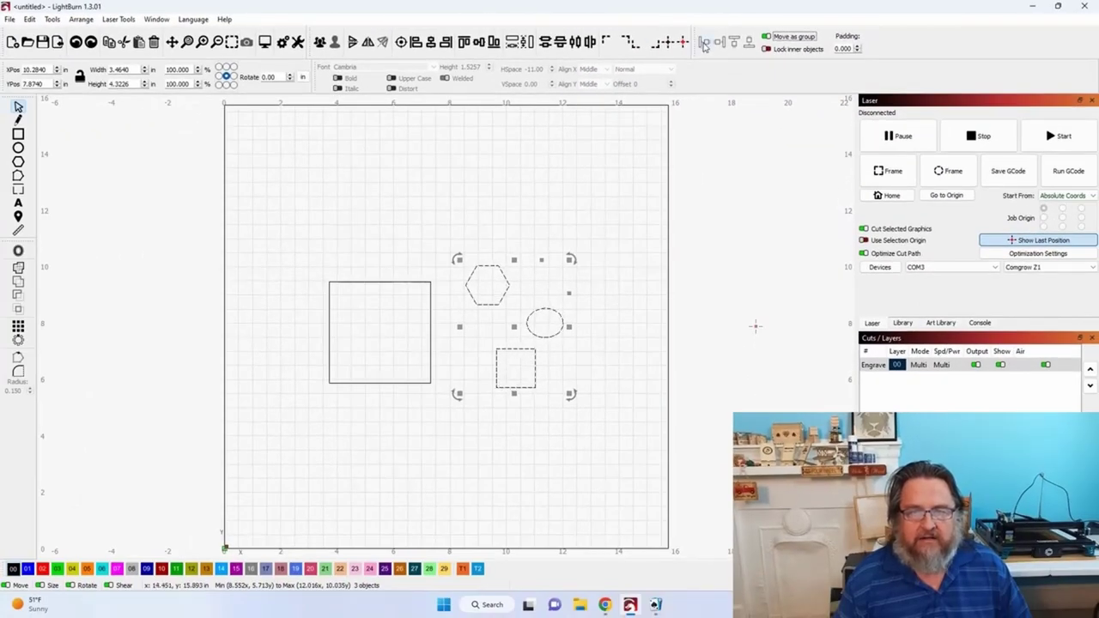
pyautogui.moveTo(584, 316); pyautogui.dragTo(550, 314)
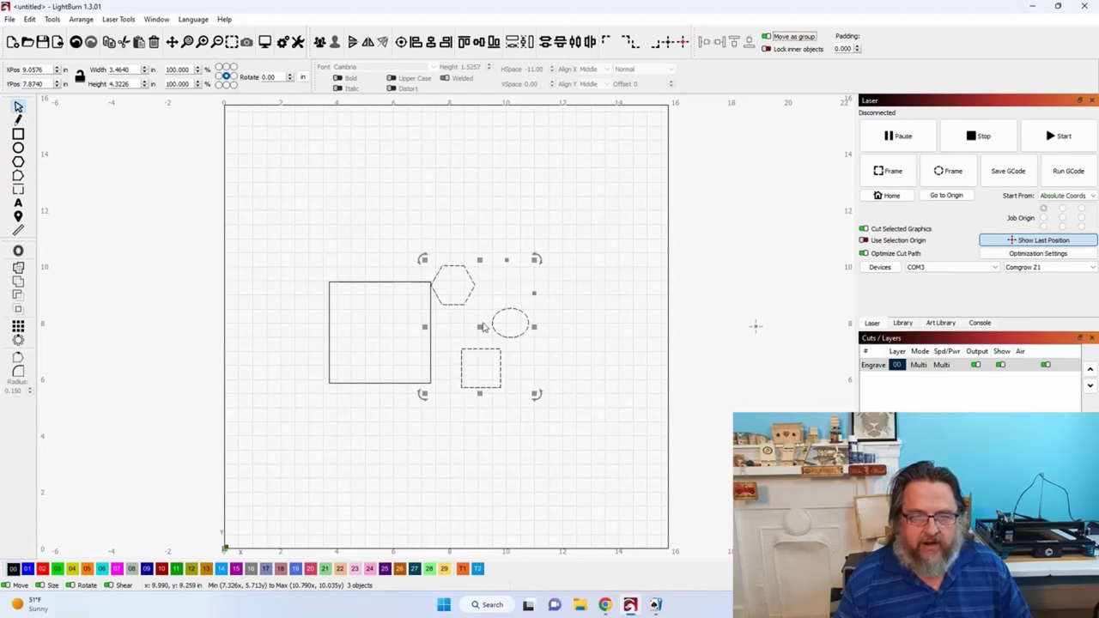
# Step: Undo, reselect the hexagon, ellipse and small square, raise them, and dock them left as a group
pyautogui.click(88, 40)
pyautogui.click(461, 297)
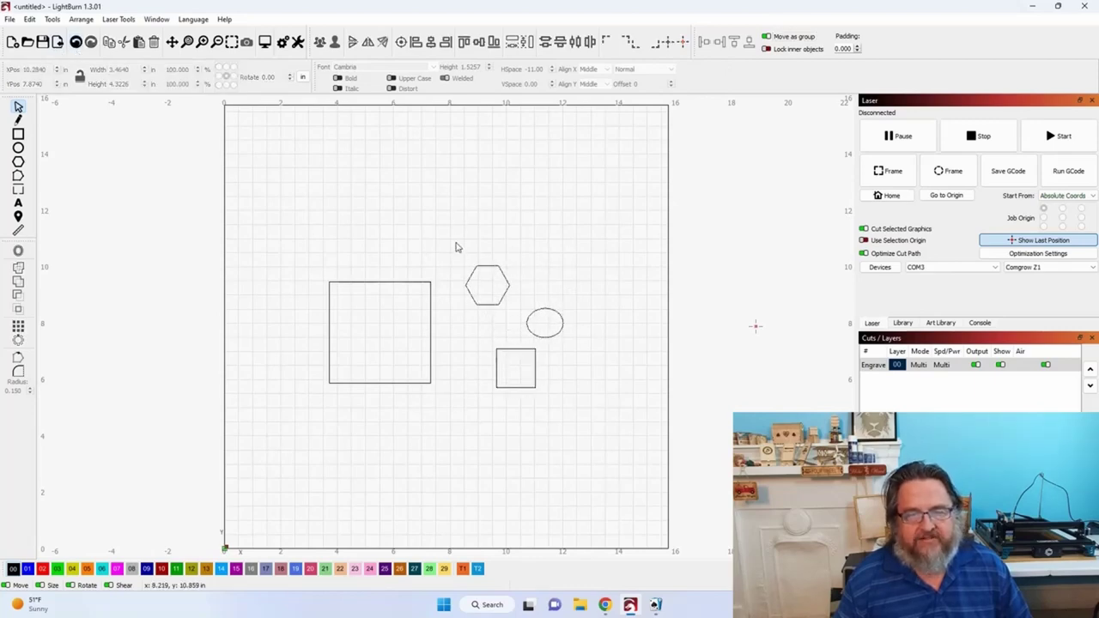
pyautogui.moveTo(479, 365); pyautogui.dragTo(588, 416)
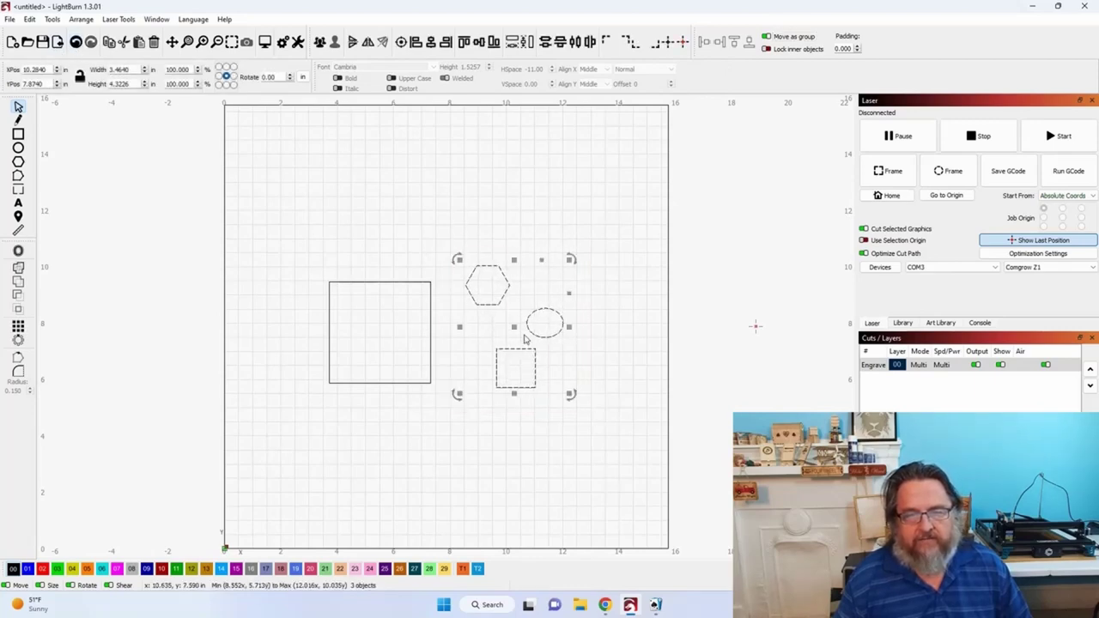
pyautogui.moveTo(515, 327); pyautogui.dragTo(516, 300)
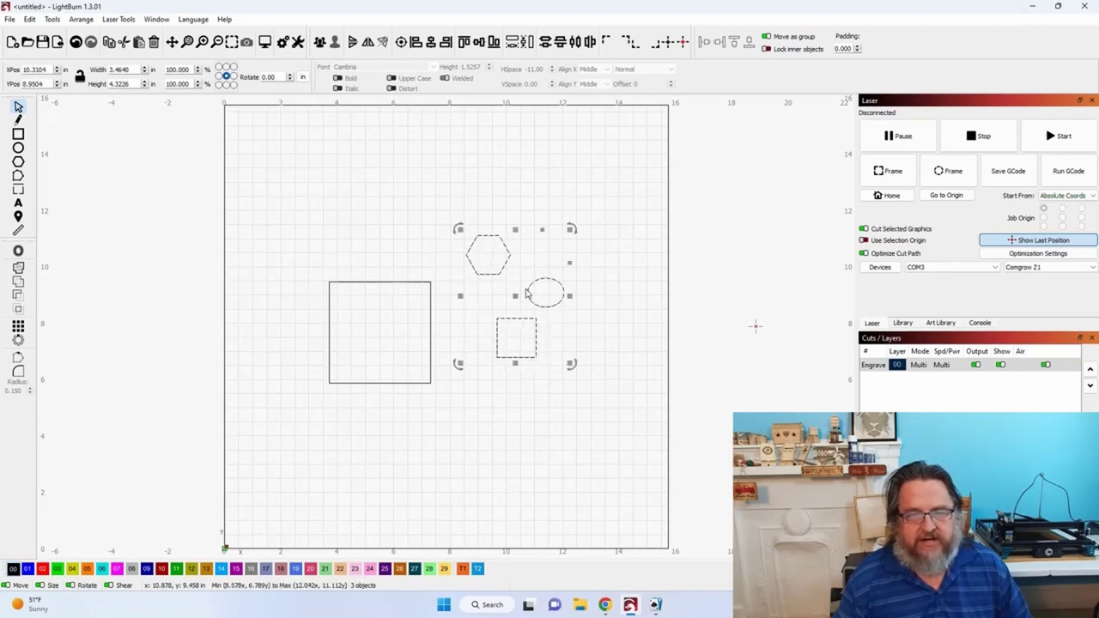
pyautogui.click(704, 43)
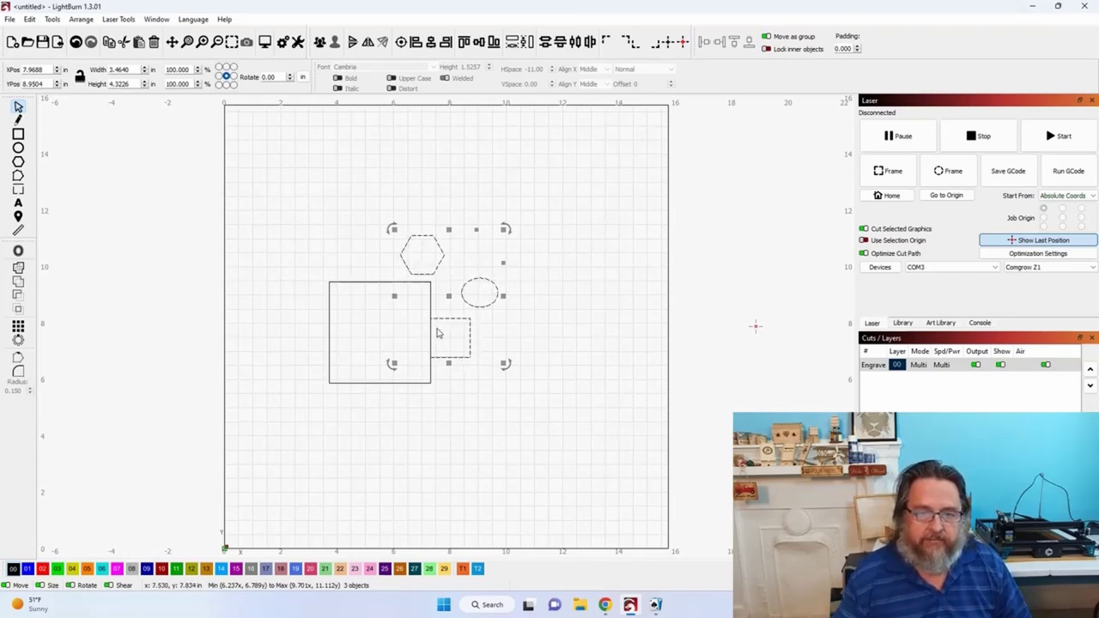
pyautogui.moveTo(449, 298); pyautogui.dragTo(516, 298)
# Step: Turn Move as group off and dock the hexagon, ellipse and small square leftward individually
pyautogui.click(766, 37)
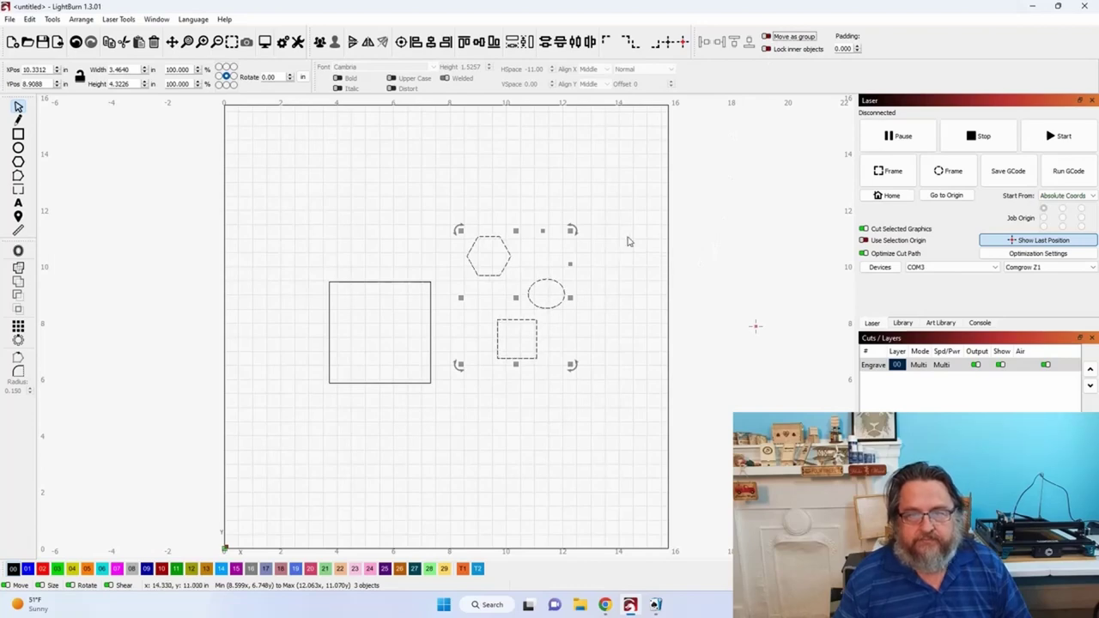
pyautogui.click(704, 42)
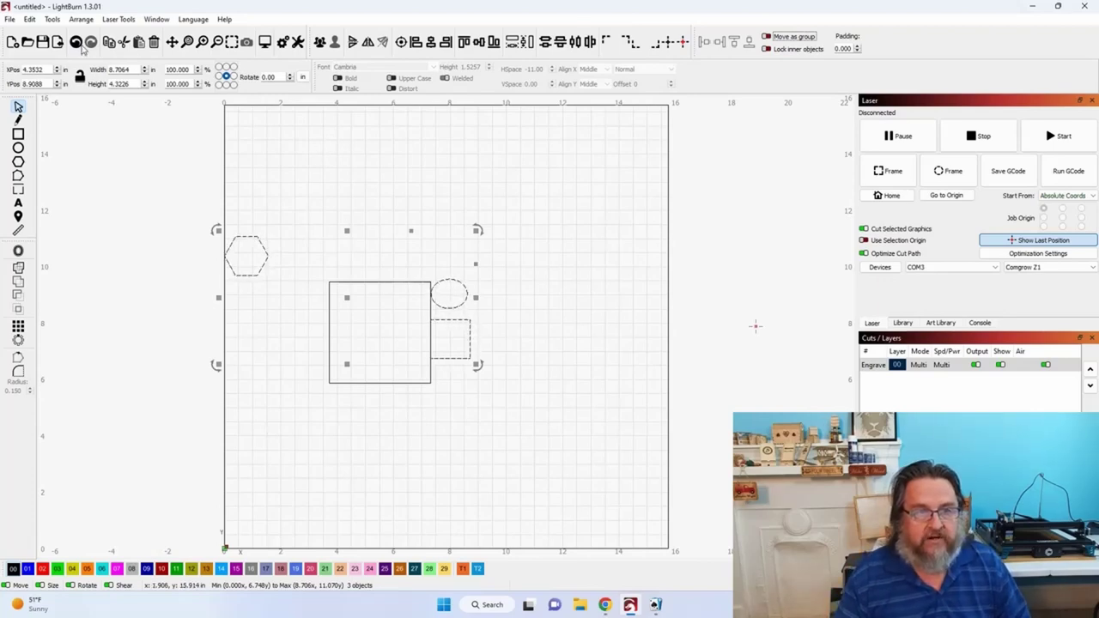
# Step: Undo the separate leftward docking of the three shapes
pyautogui.click(76, 42)
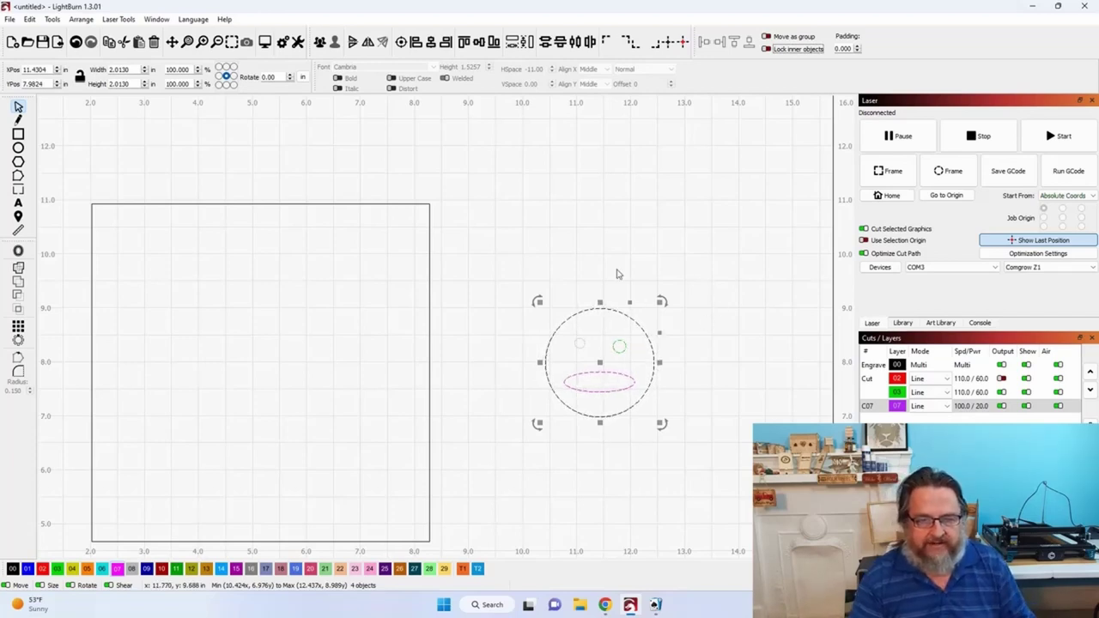
# Step: Frame the smiley face in view and marquee-select all four of its parts
pyautogui.click(529, 278)
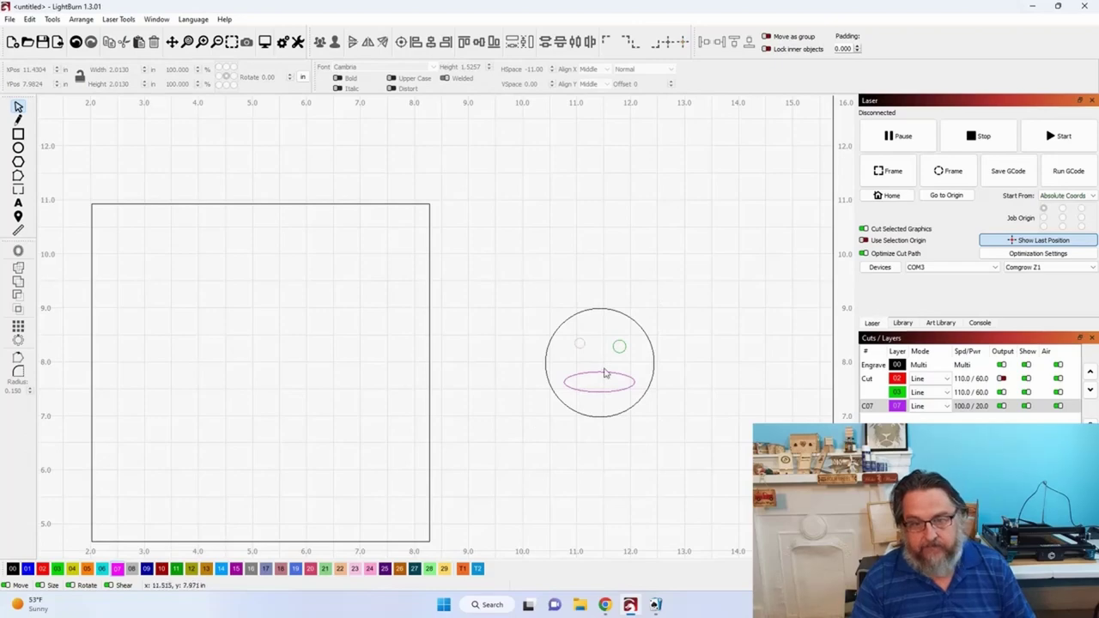
pyautogui.scroll(5, 601, 372)
pyautogui.moveTo(706, 388); pyautogui.dragTo(483, 368)
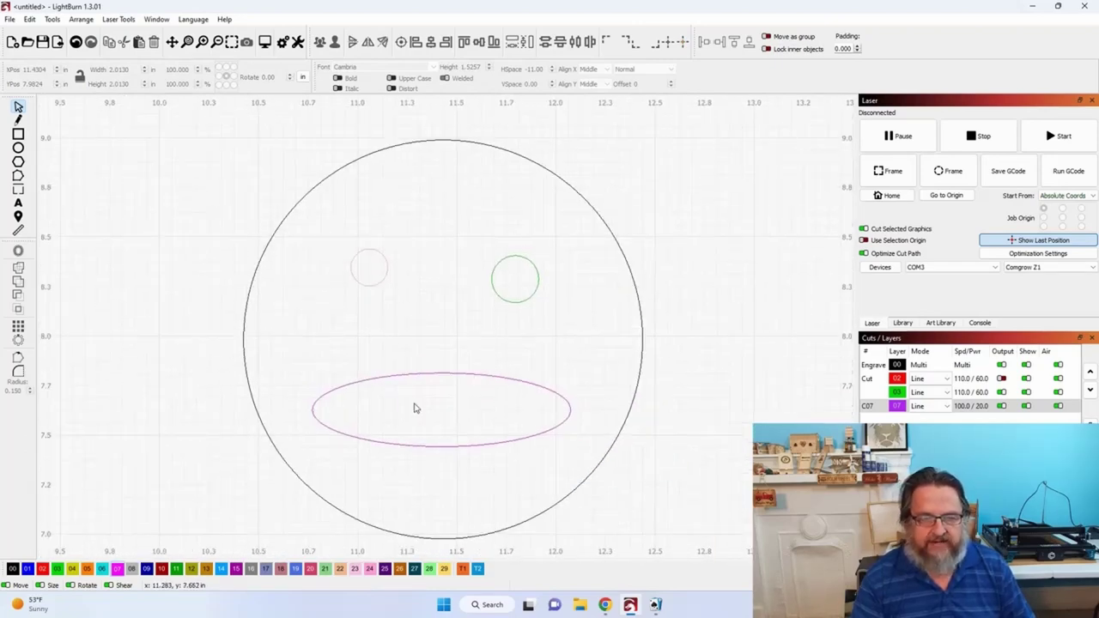
pyautogui.scroll(-4, 412, 309)
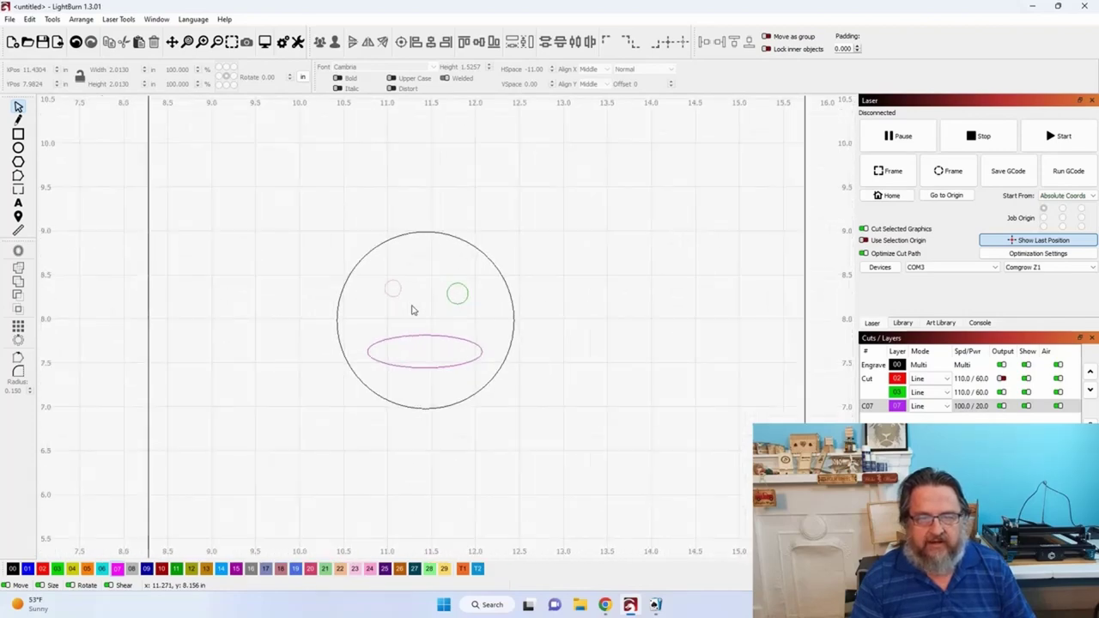
pyautogui.scroll(-2, 412, 310)
pyautogui.scroll(-2, 412, 311)
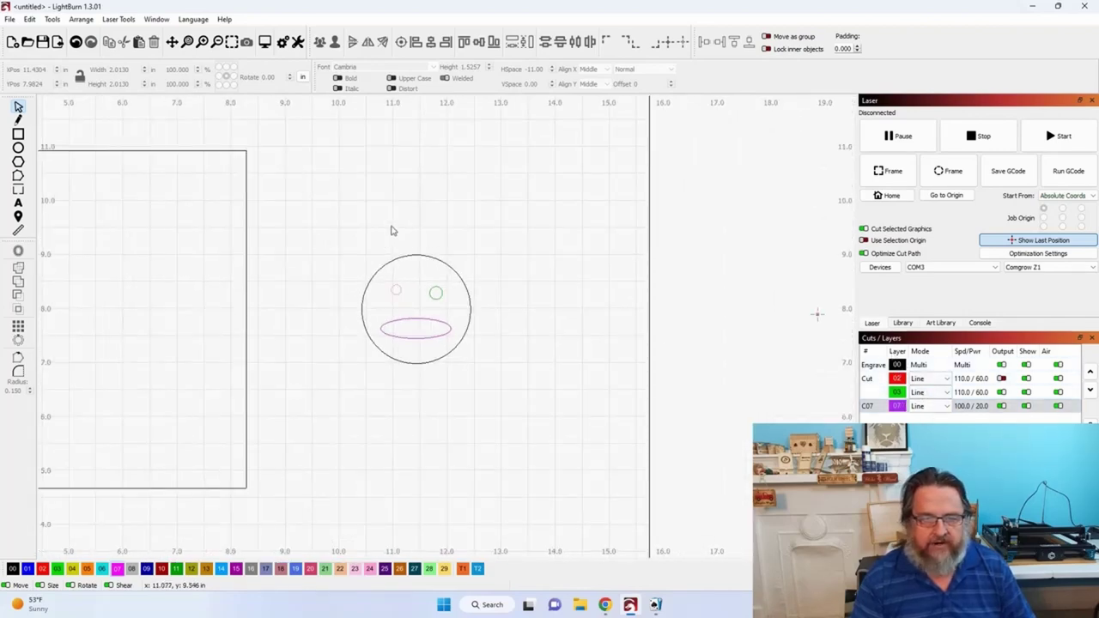
pyautogui.moveTo(341, 226); pyautogui.dragTo(519, 402)
# Step: Try docking the smiley left grouped and separately, undoing each, then dock it with inner parts locked
pyautogui.click(766, 37)
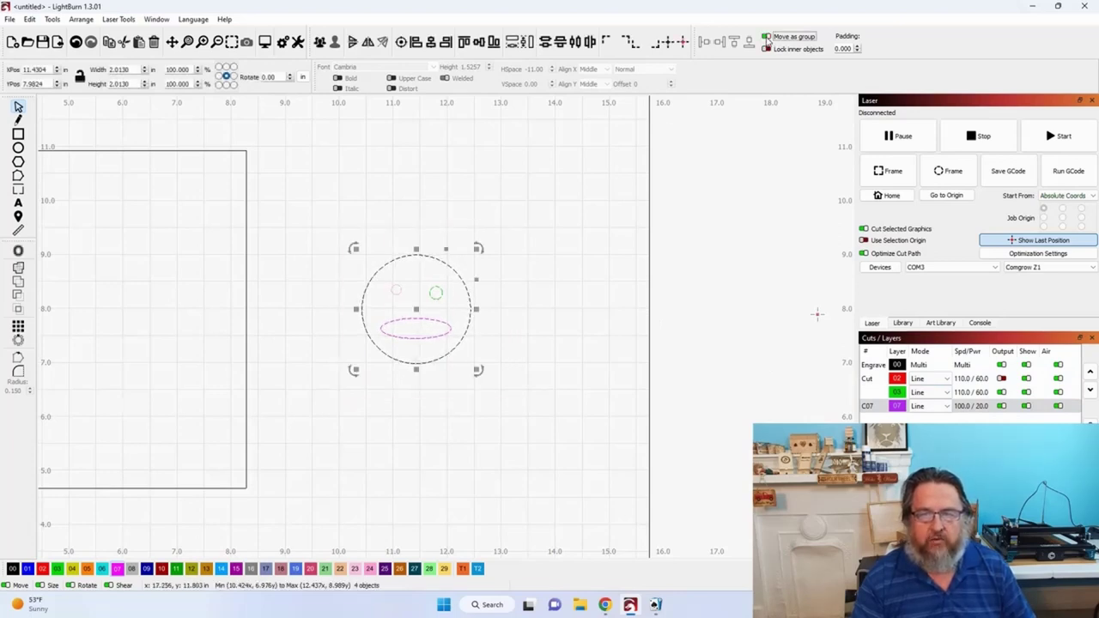
pyautogui.click(707, 46)
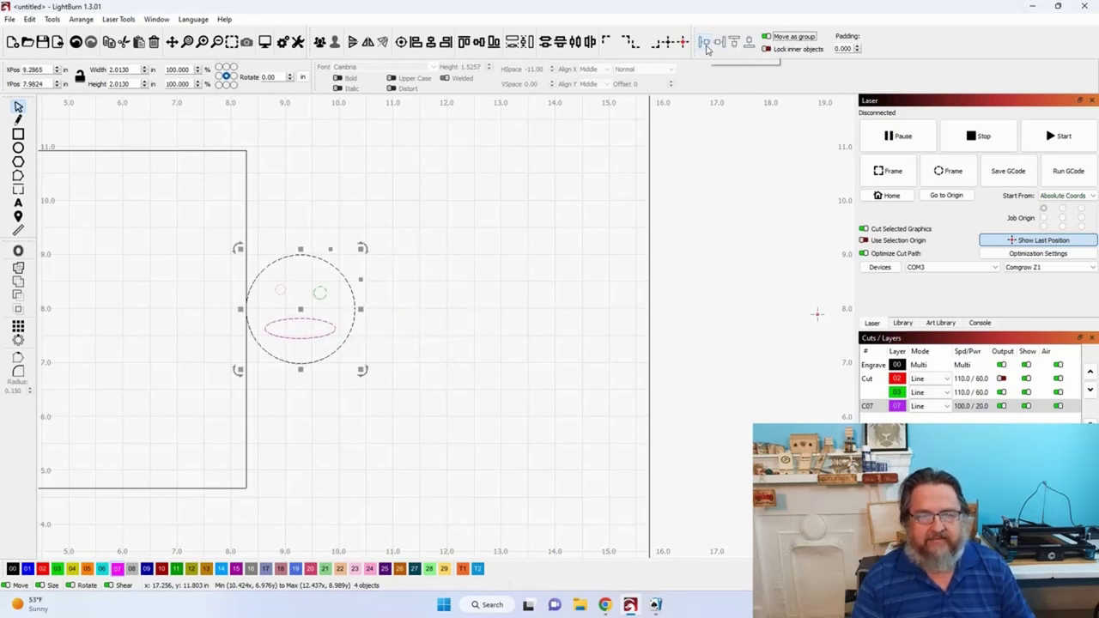
pyautogui.click(77, 43)
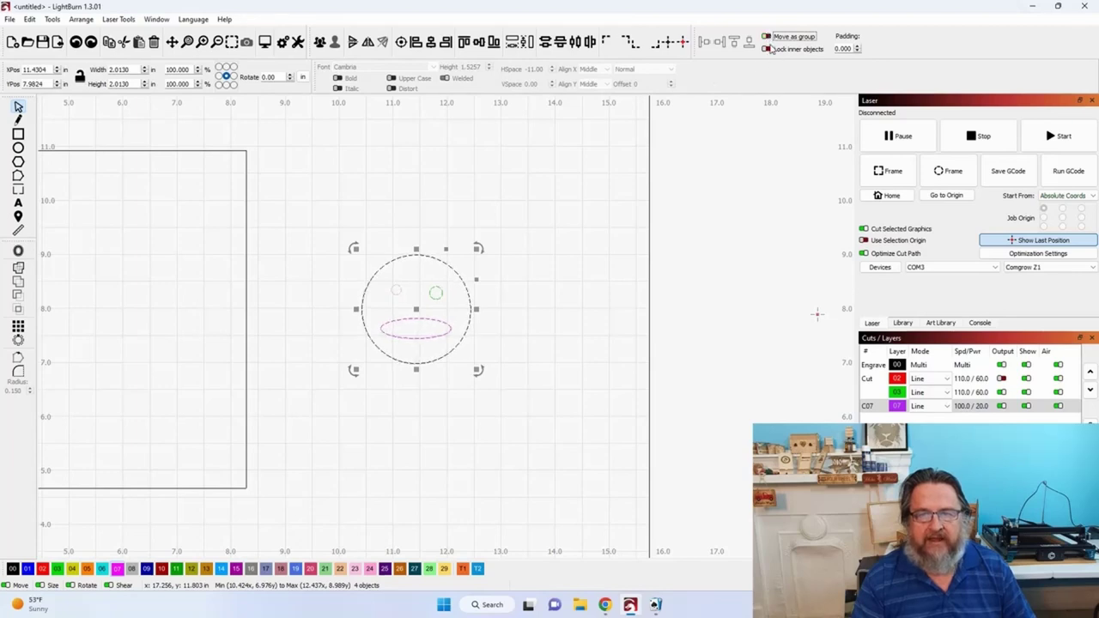
pyautogui.click(700, 46)
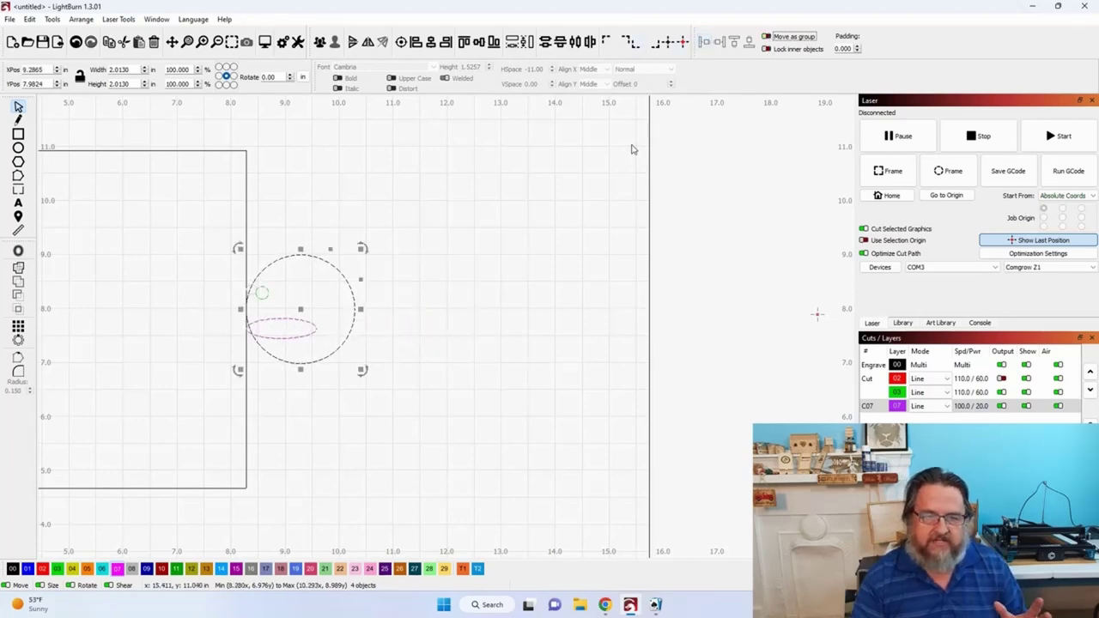
pyautogui.click(77, 44)
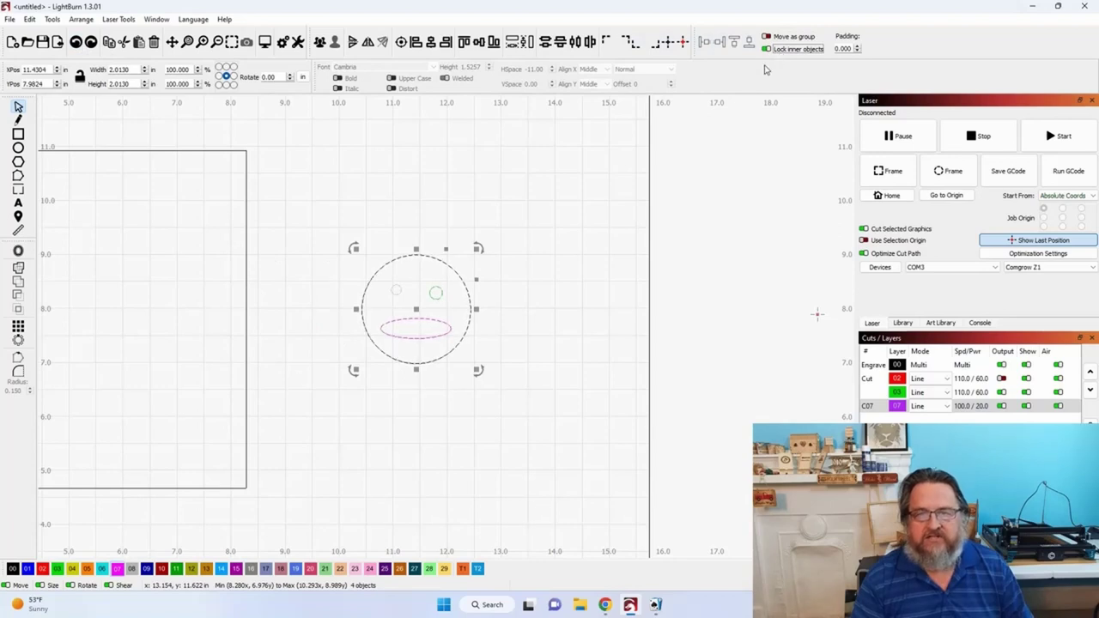
pyautogui.click(705, 43)
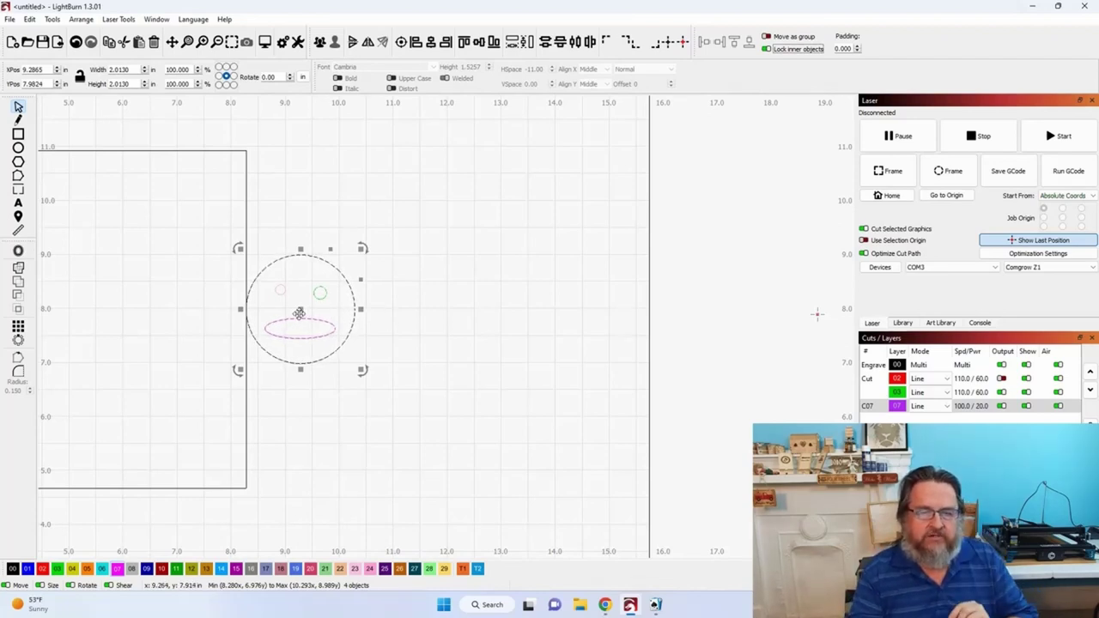
# Step: Move the smiley up and add the word 'Test' beneath it with HSpace 0
pyautogui.moveTo(300, 310); pyautogui.dragTo(333, 235)
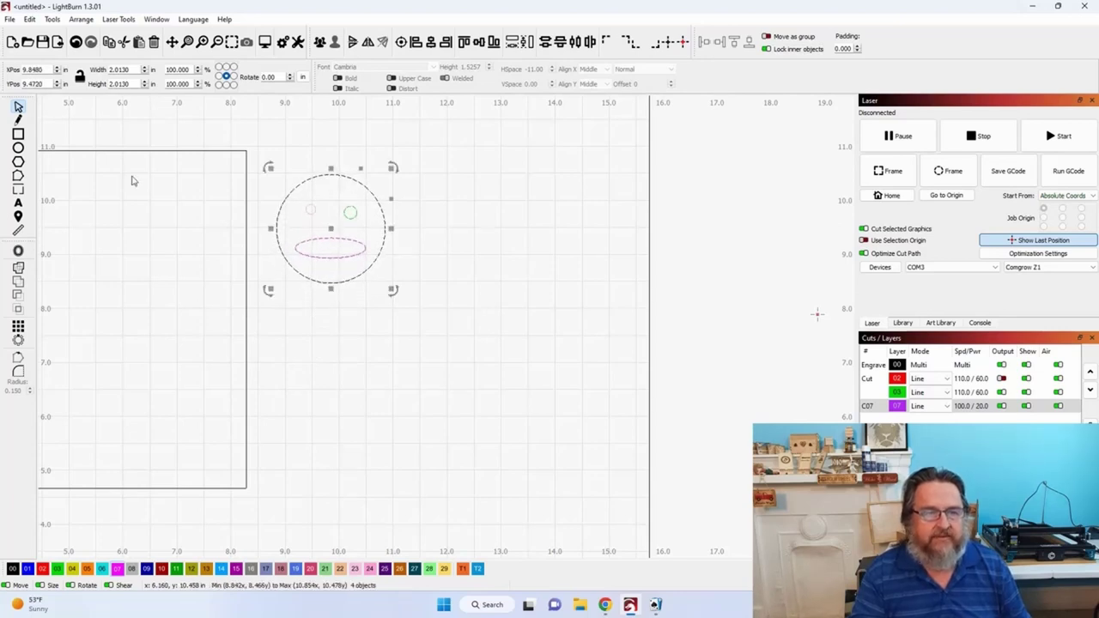
pyautogui.click(18, 206)
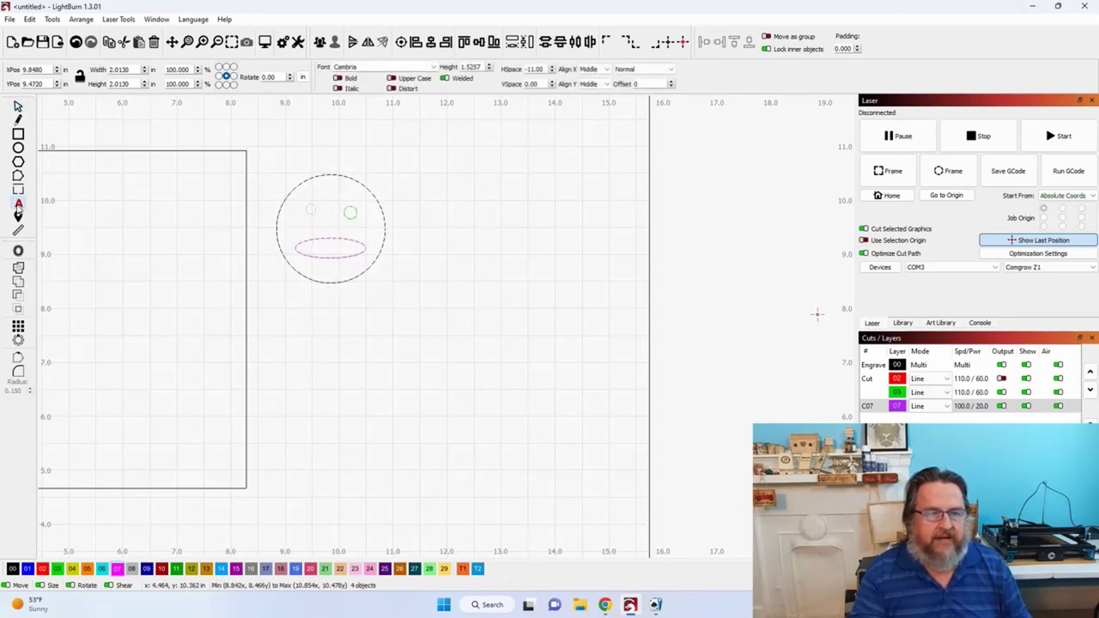
pyautogui.click(325, 330)
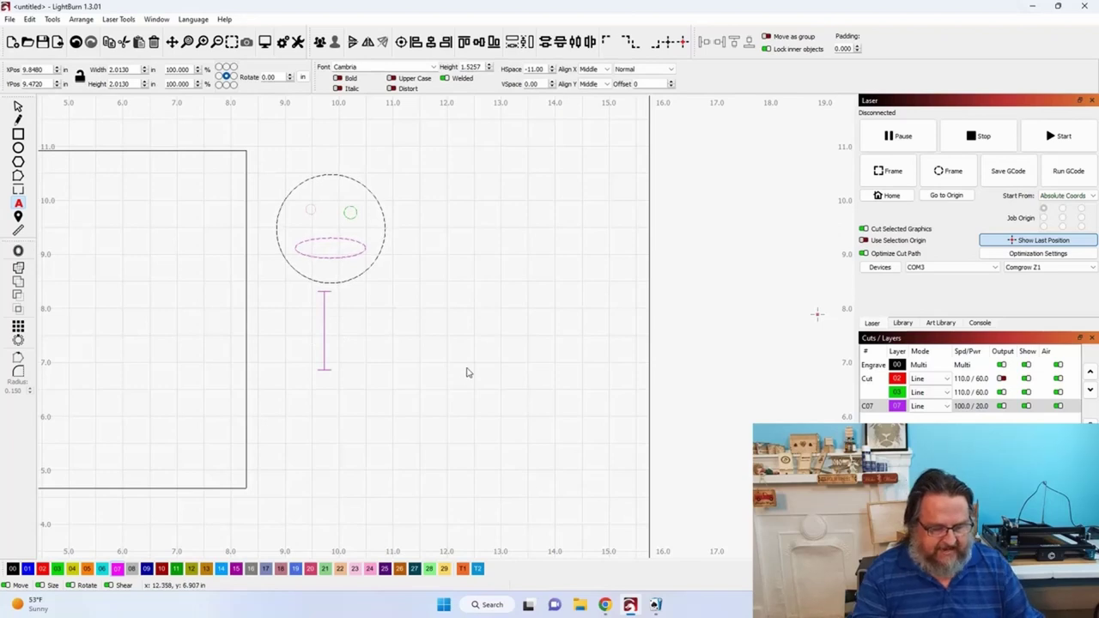
pyautogui.write('Te')
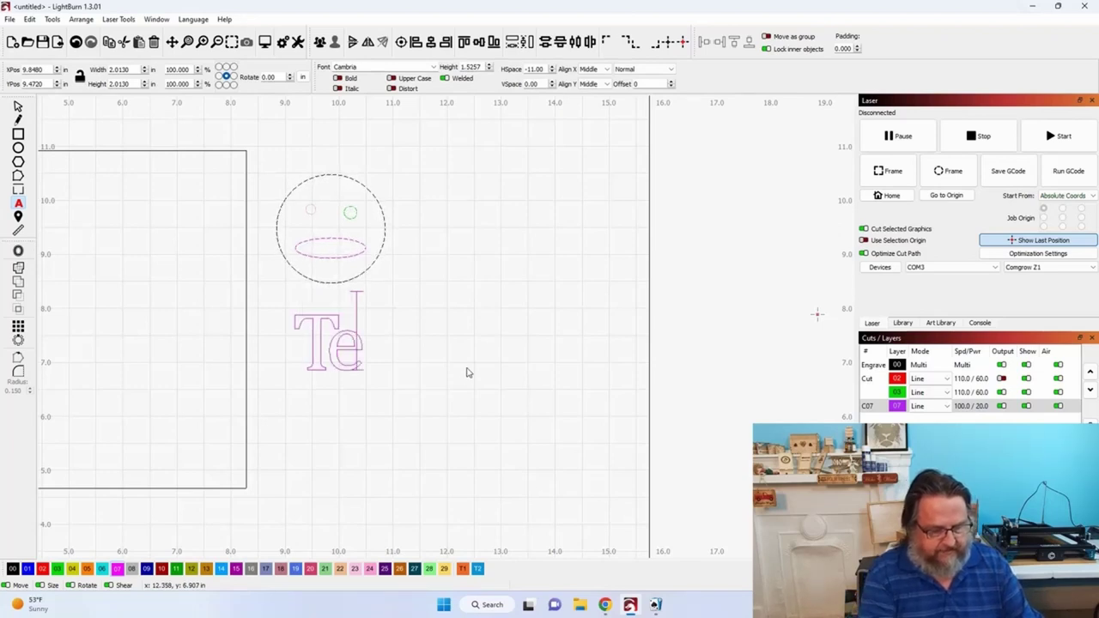
pyautogui.write('xt')
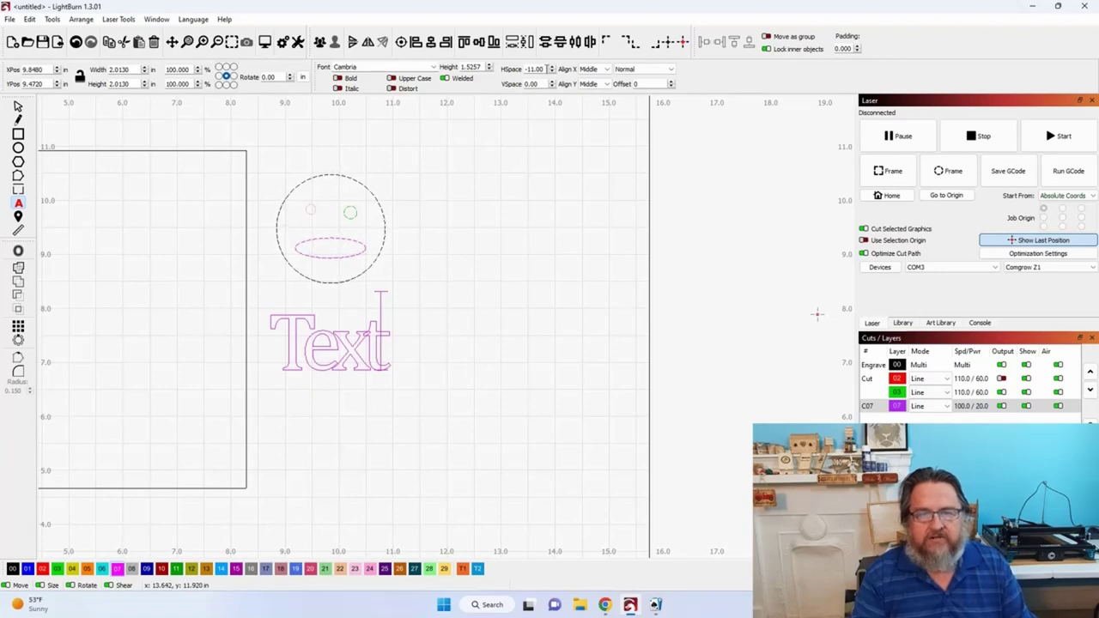
pyautogui.write('0')
pyautogui.press('Tab')
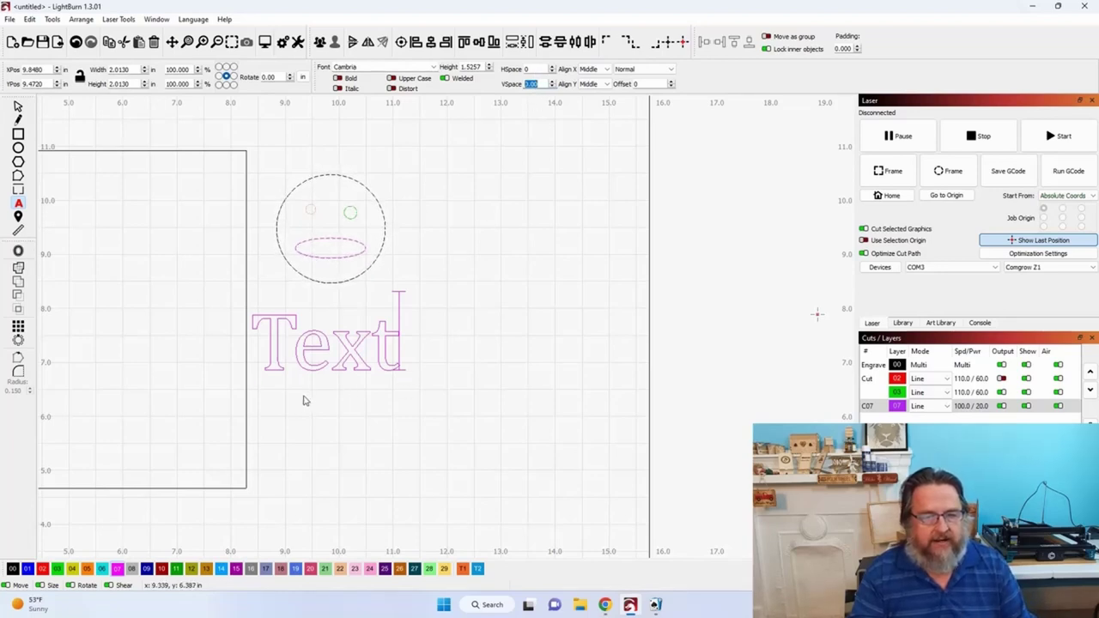
pyautogui.click(375, 369)
pyautogui.press('BackSpace')
pyautogui.write('s')
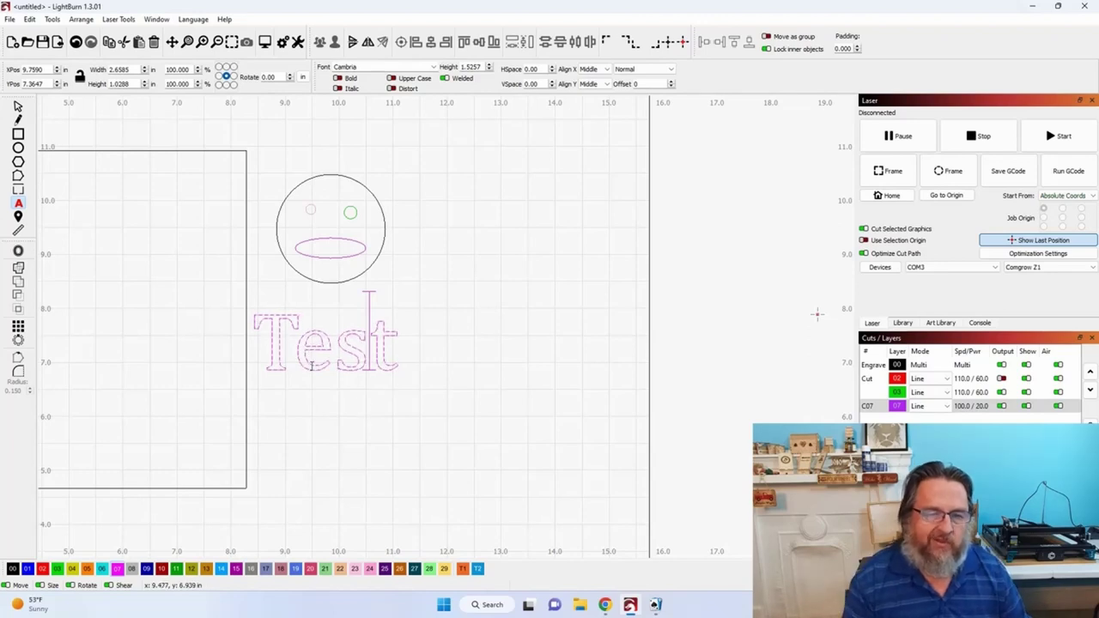
# Step: Add a second 'Test' text line directly below the first one
pyautogui.click(18, 106)
pyautogui.click(313, 431)
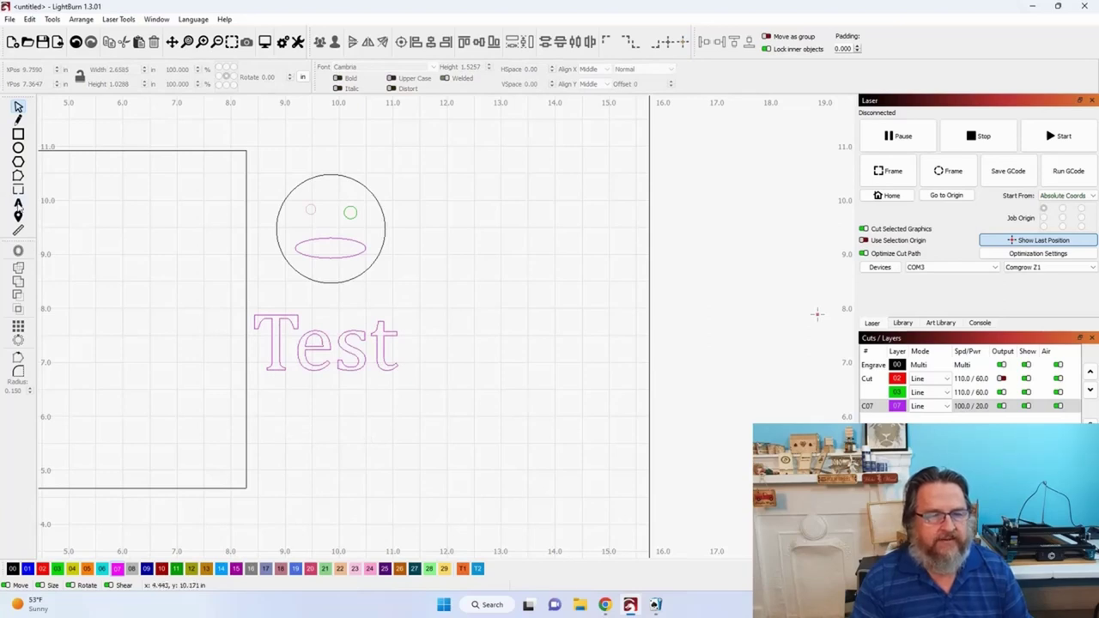
pyautogui.click(18, 204)
pyautogui.click(295, 433)
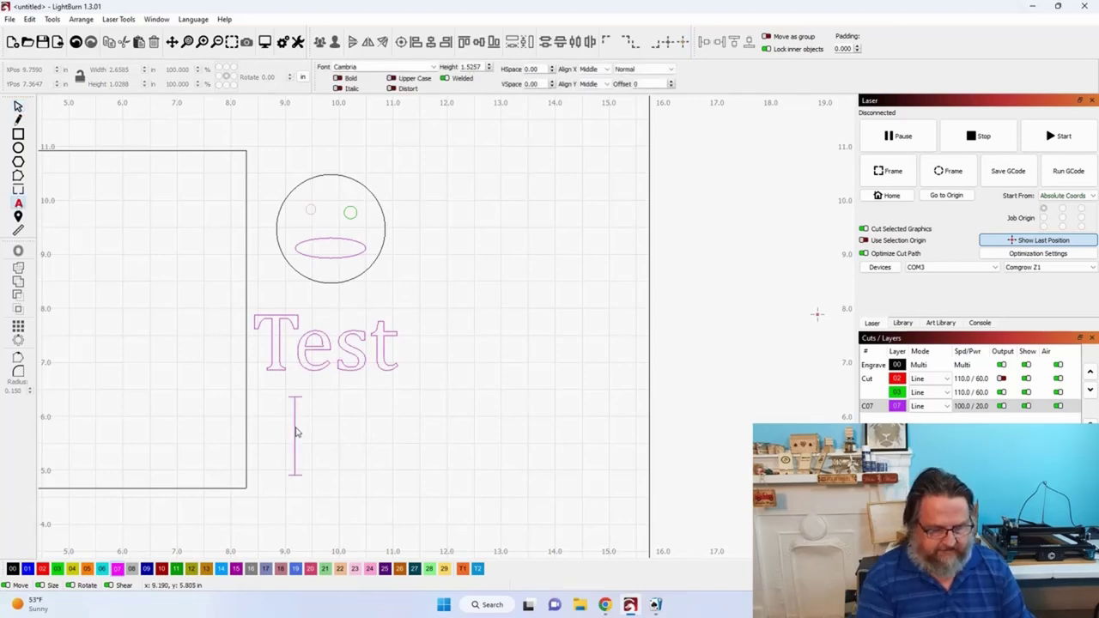
pyautogui.write('Test')
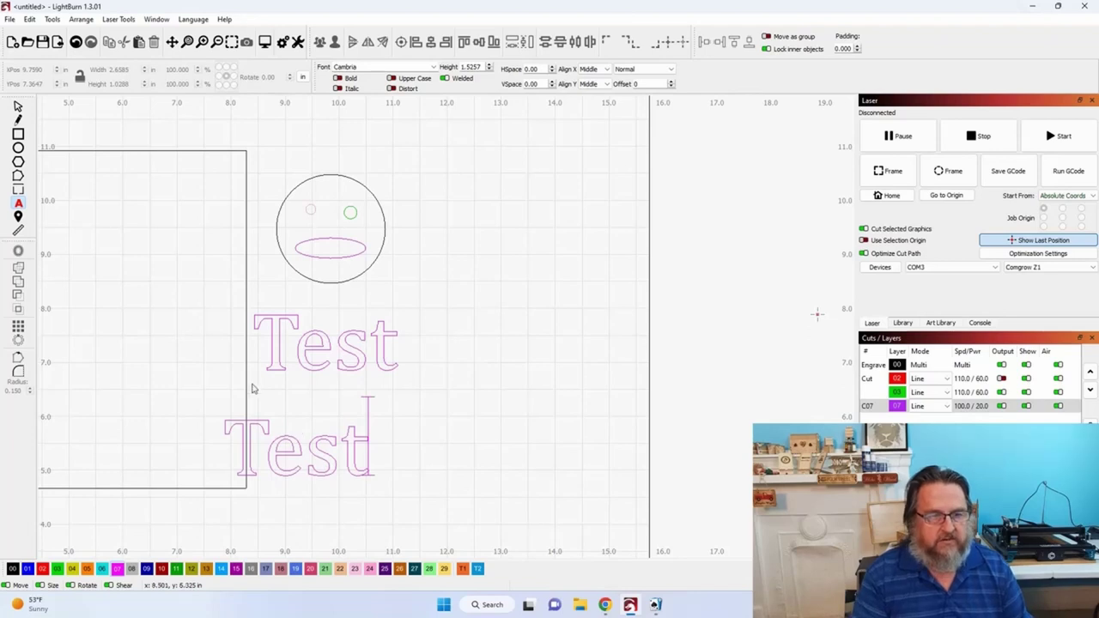
pyautogui.click(19, 108)
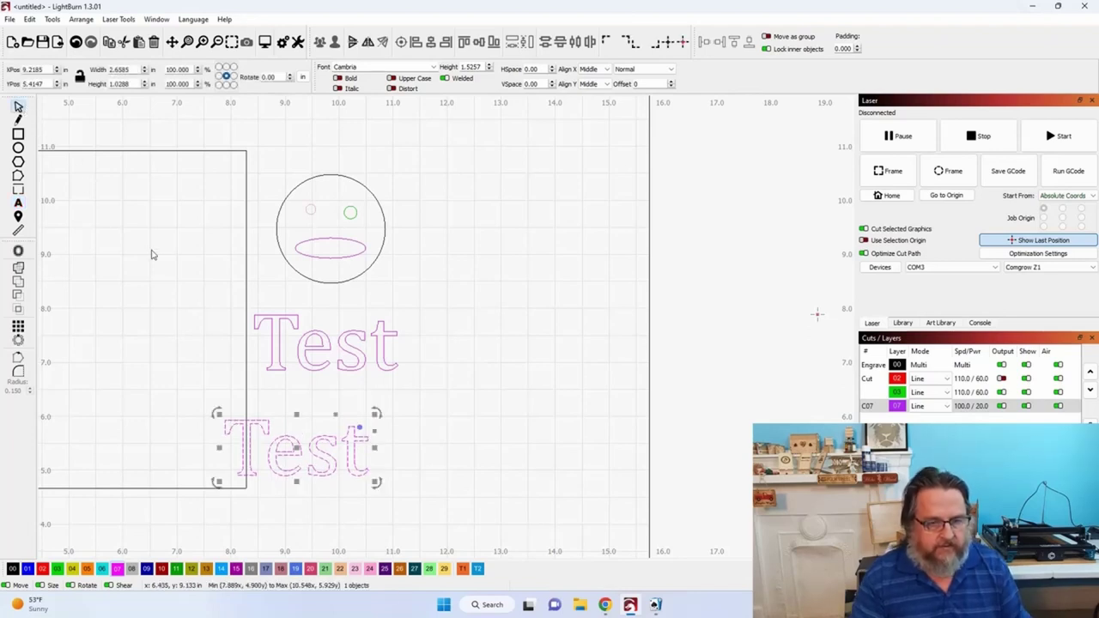
# Step: Select both Test words, align their left edges at 8.430 in, then reselect the upper Test
pyautogui.keyDown('shift'); pyautogui.click(350, 355); pyautogui.keyUp('shift')
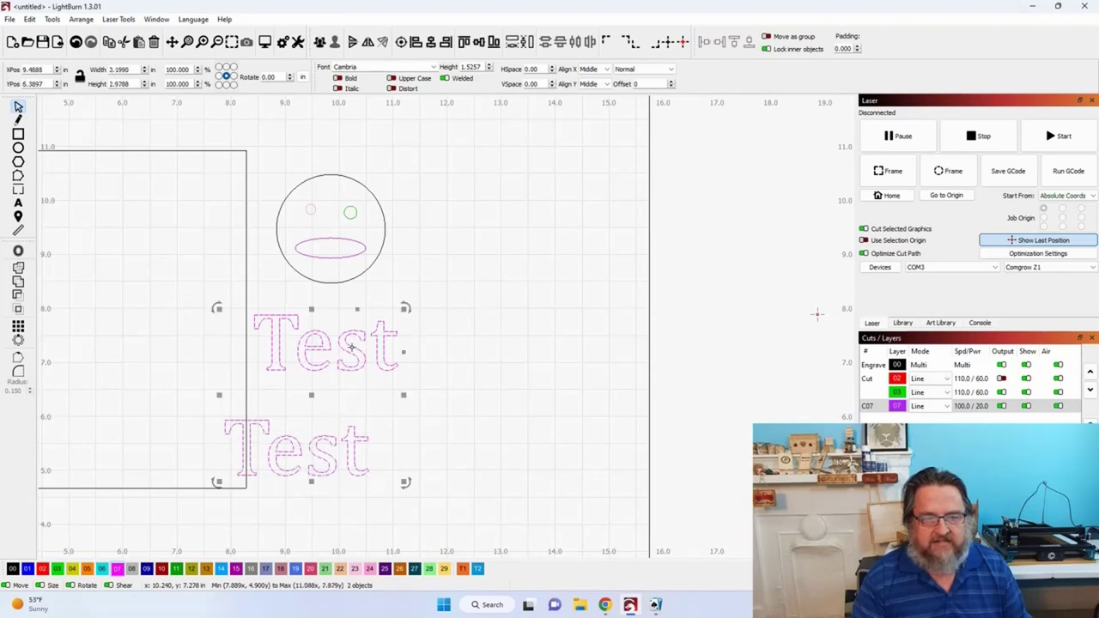
pyautogui.click(446, 47)
pyautogui.click(497, 253)
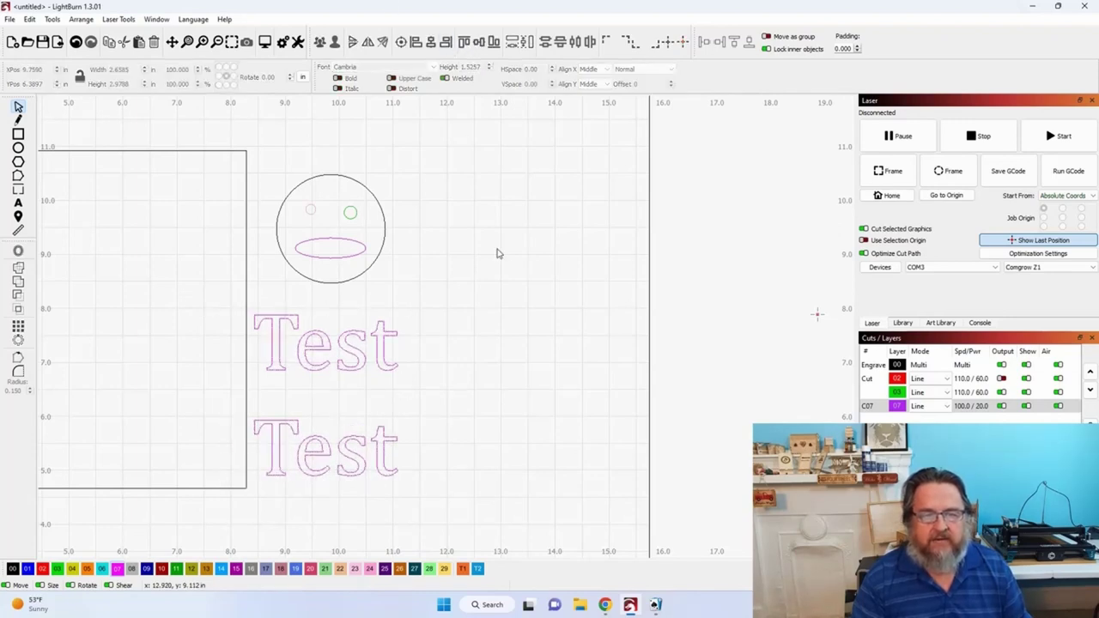
pyautogui.click(363, 358)
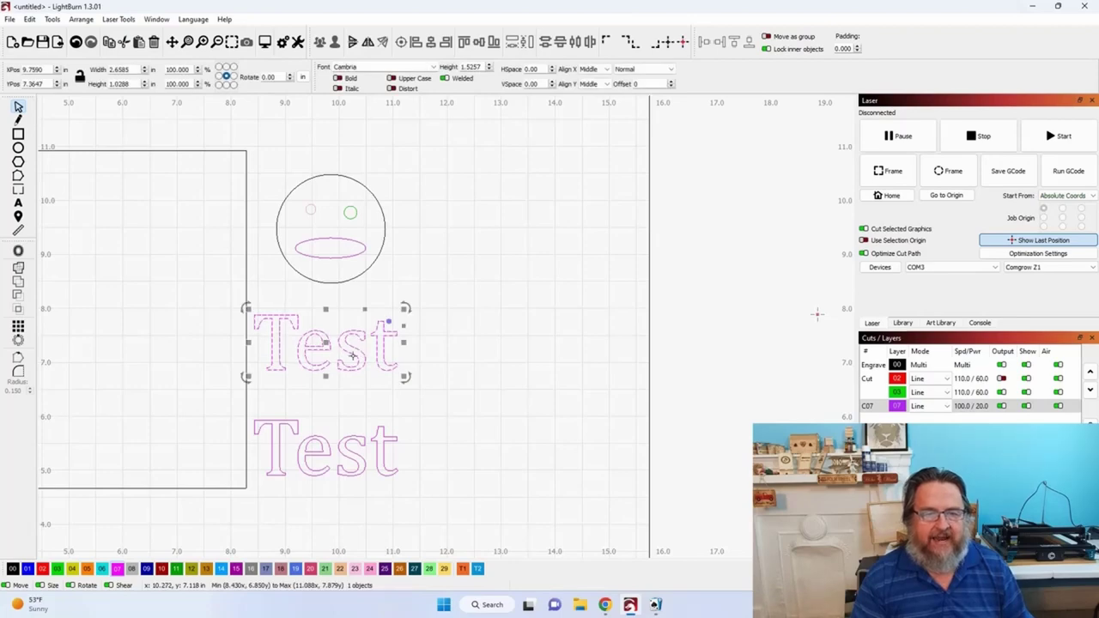
# Step: Convert the upper Test text to paths and zoom in to edit its nodes
pyautogui.click(34, 21)
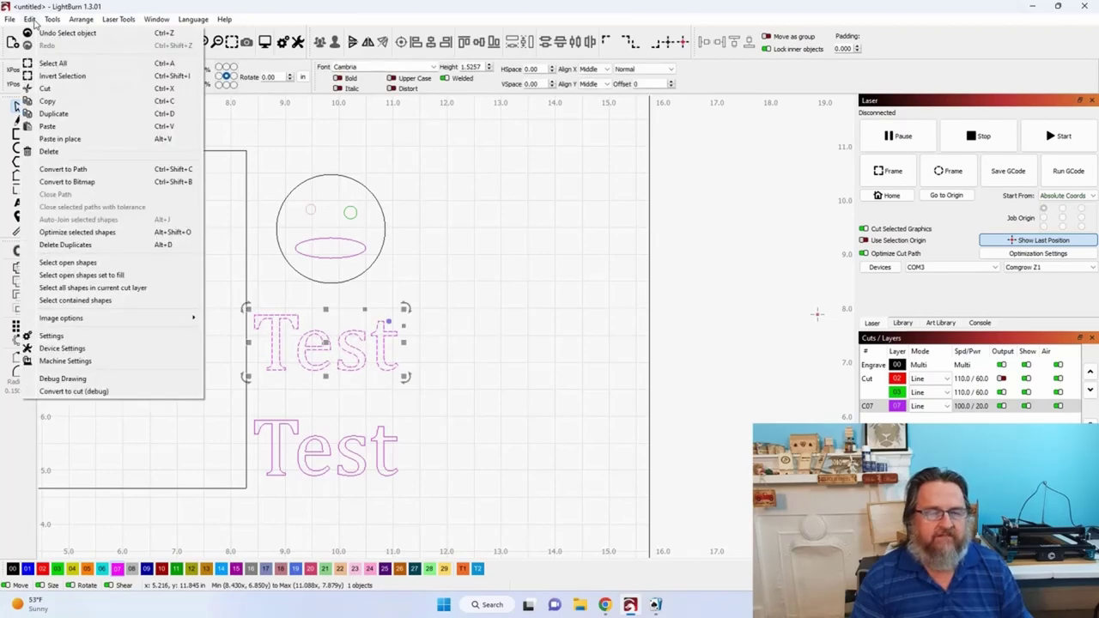
pyautogui.click(76, 170)
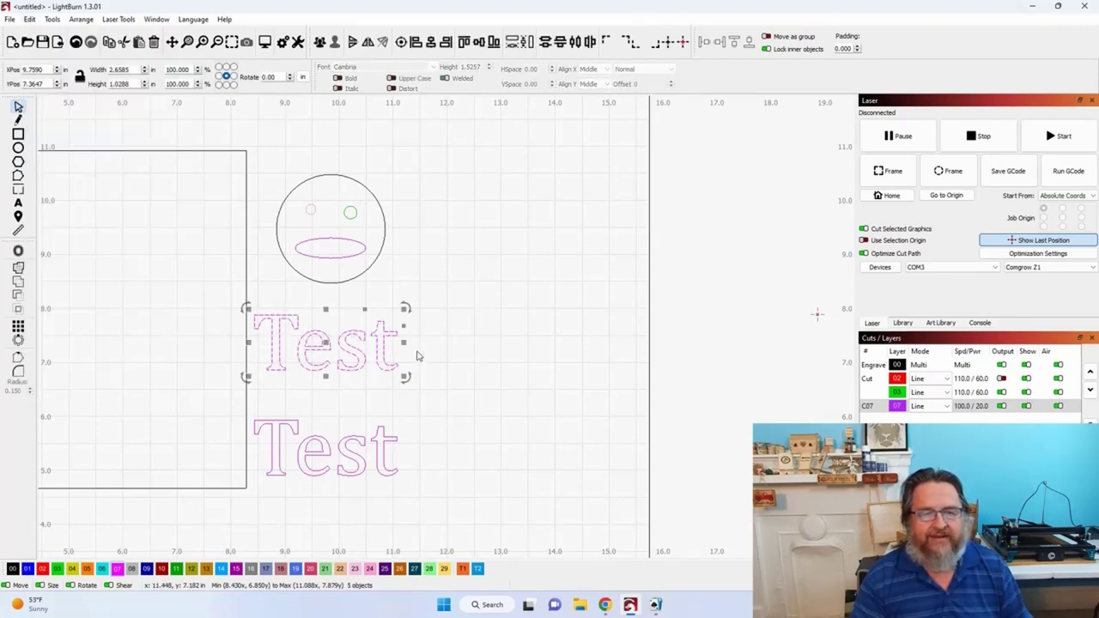
pyautogui.scroll(8, 415, 352)
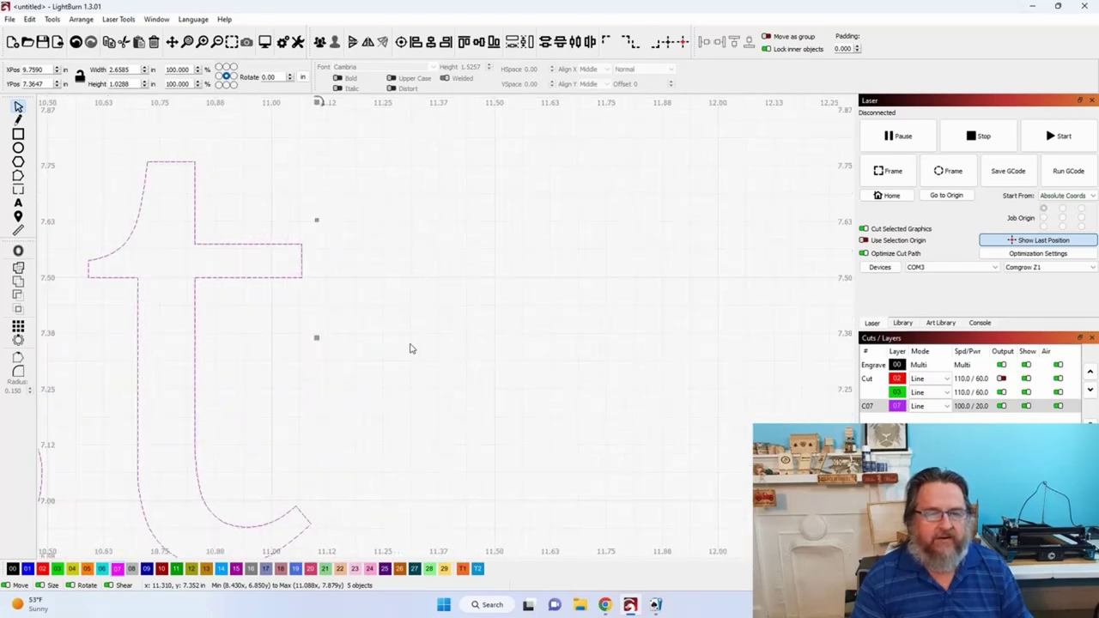
pyautogui.scroll(3, 400, 181)
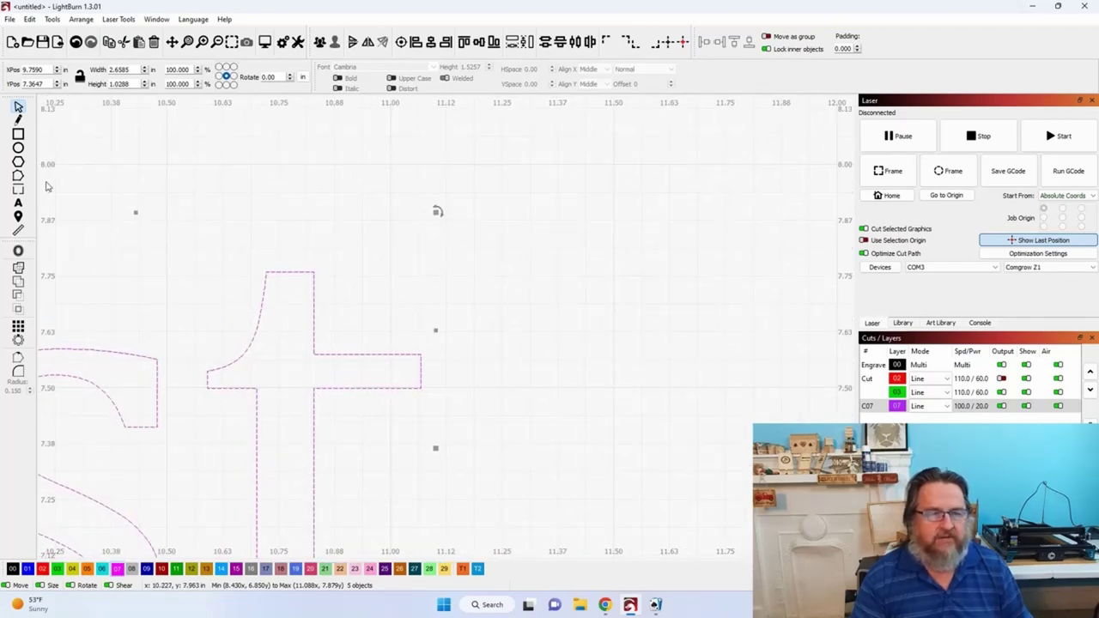
pyautogui.hotkey('ctrl', '`')
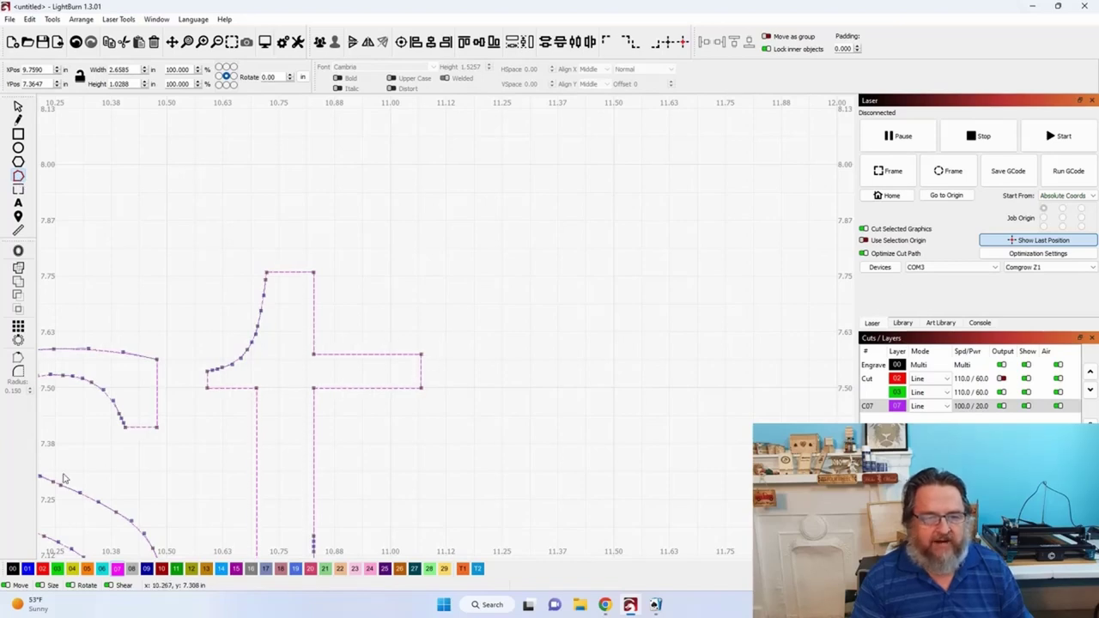
# Step: Fillet the crossbar corner of the final t with a .01 radius
pyautogui.click(19, 372)
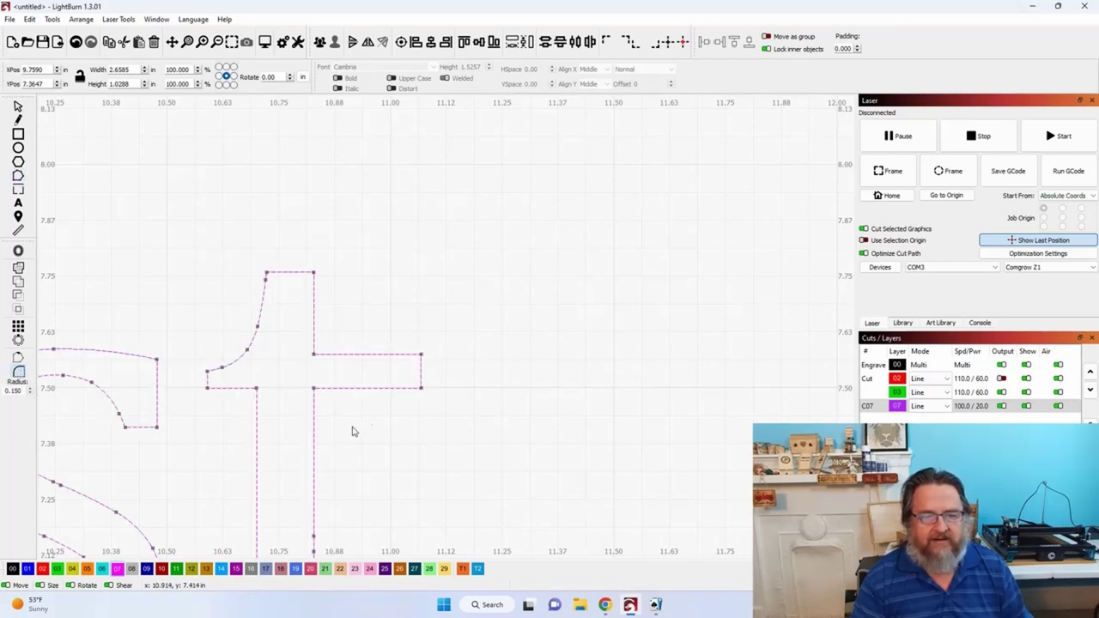
pyautogui.click(421, 362)
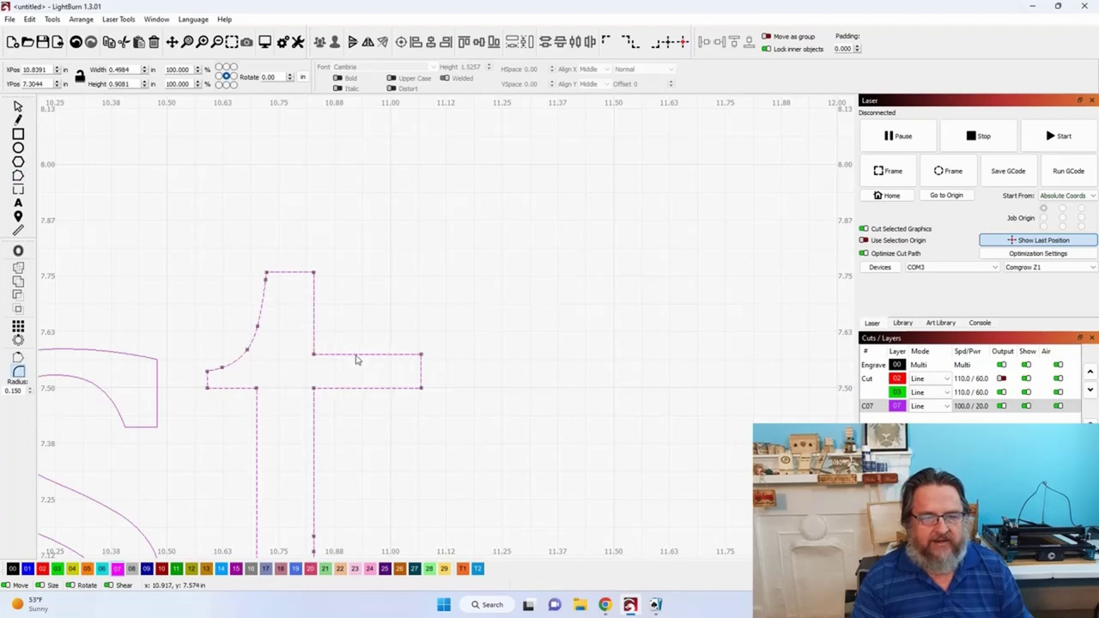
pyautogui.doubleClick(13, 391)
pyautogui.write('11')
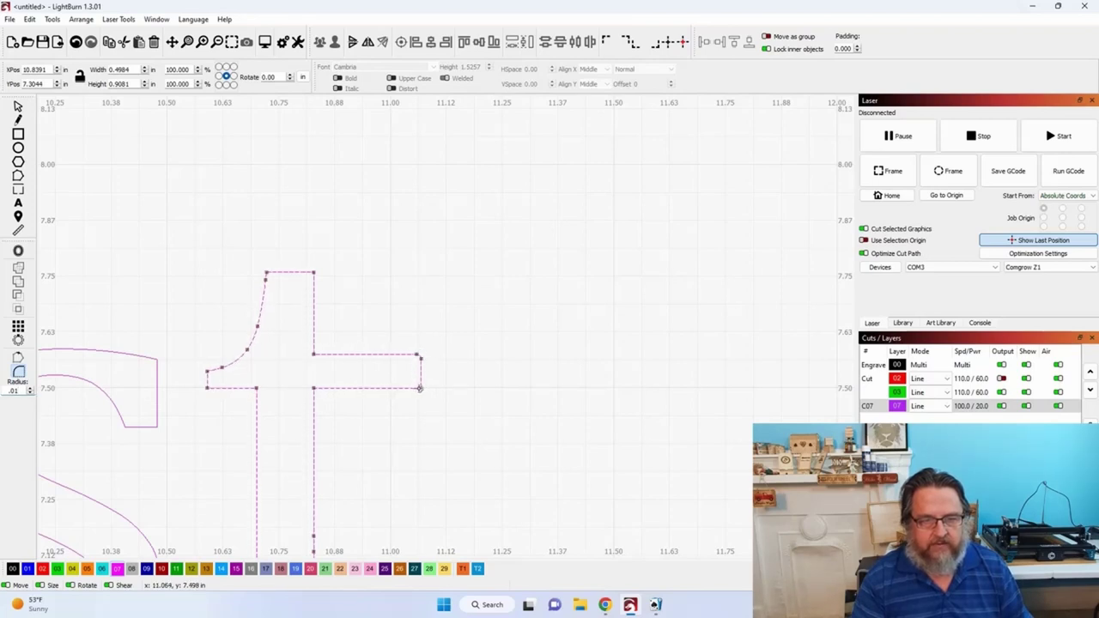
pyautogui.scroll(-1, 411, 301)
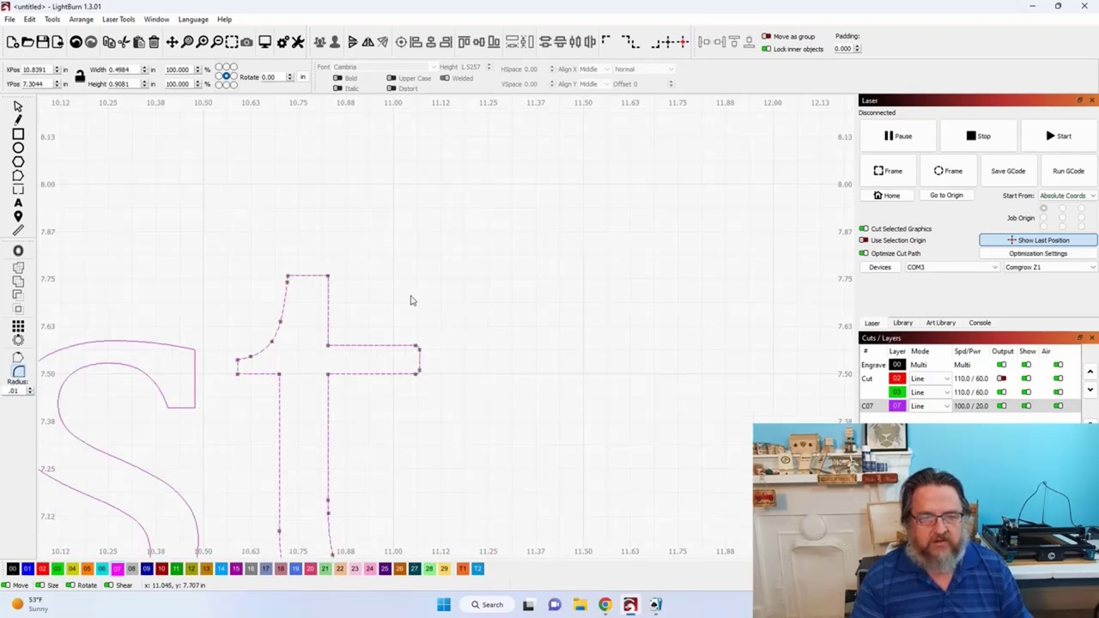
pyautogui.click(19, 107)
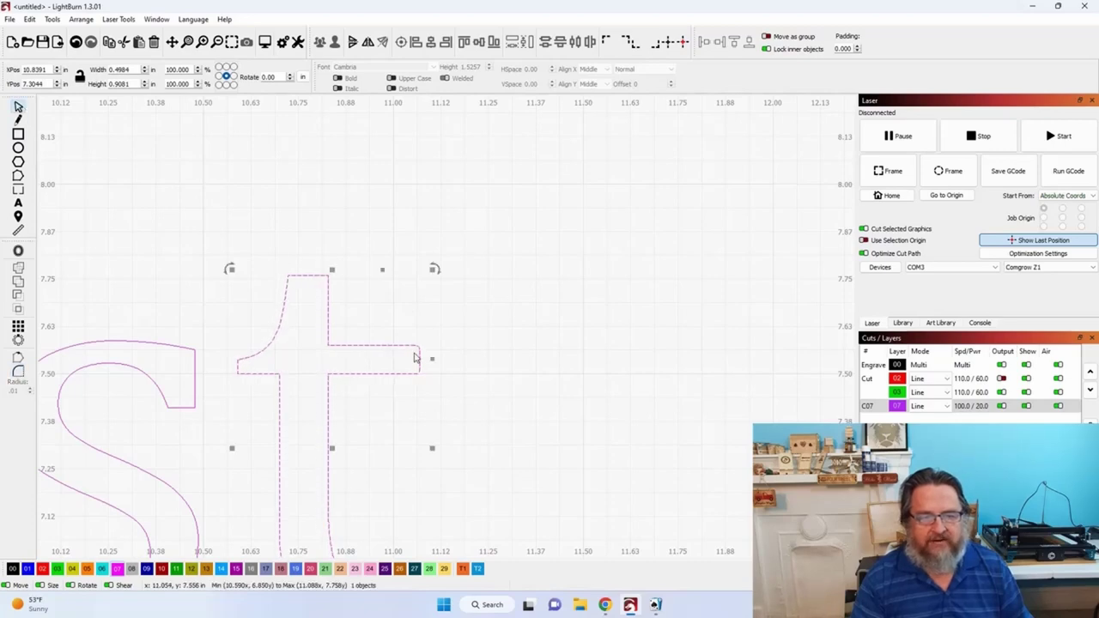
pyautogui.scroll(-6, 414, 357)
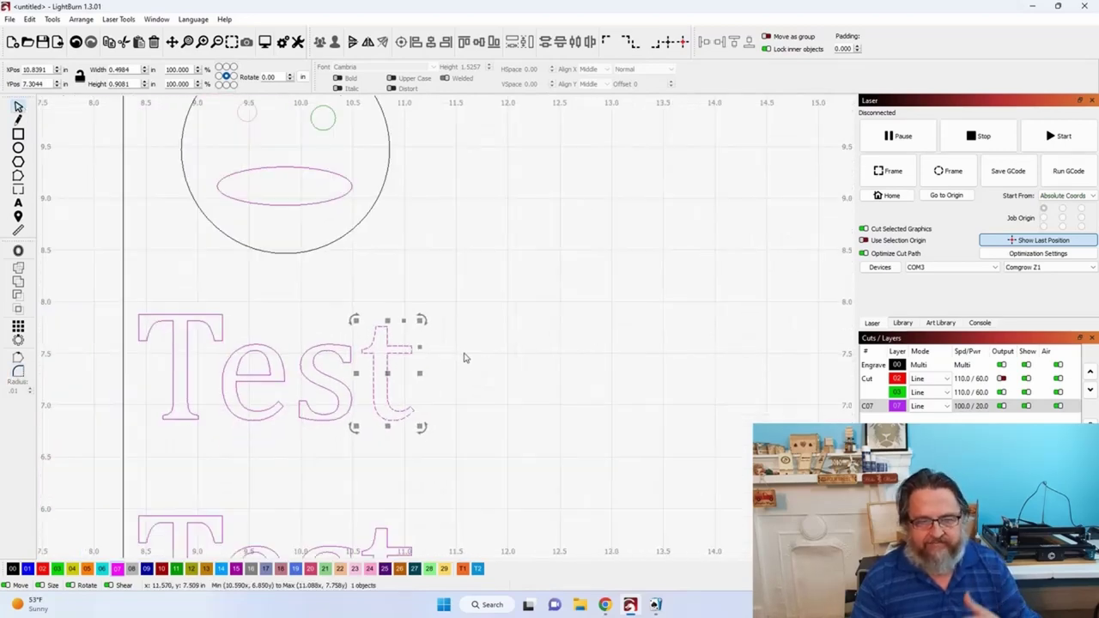
# Step: Marquee-select both Test words and drag them right to X 13.1152 in
pyautogui.scroll(-1, 464, 357)
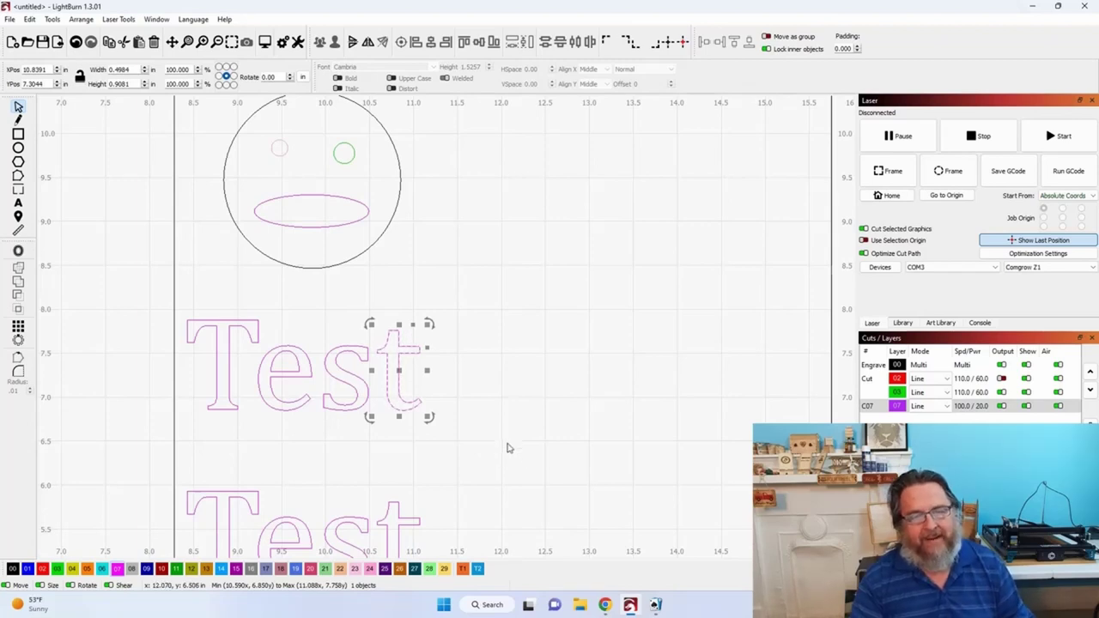
pyautogui.scroll(-1, 508, 473)
pyautogui.moveTo(507, 473); pyautogui.dragTo(555, 379)
pyautogui.click(467, 378)
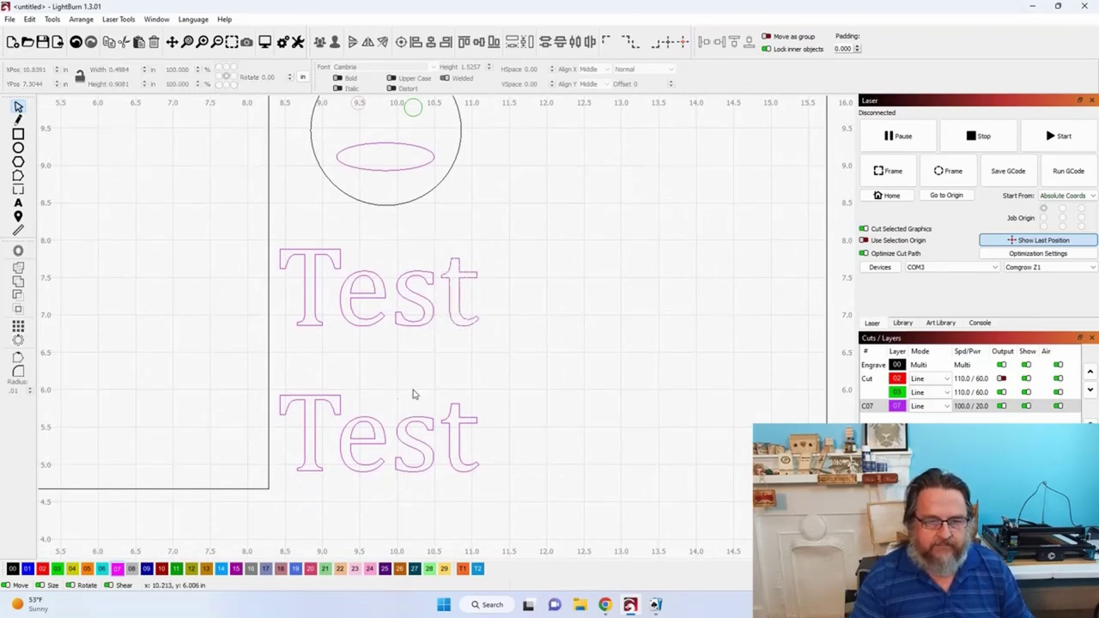
pyautogui.moveTo(251, 379); pyautogui.dragTo(542, 512)
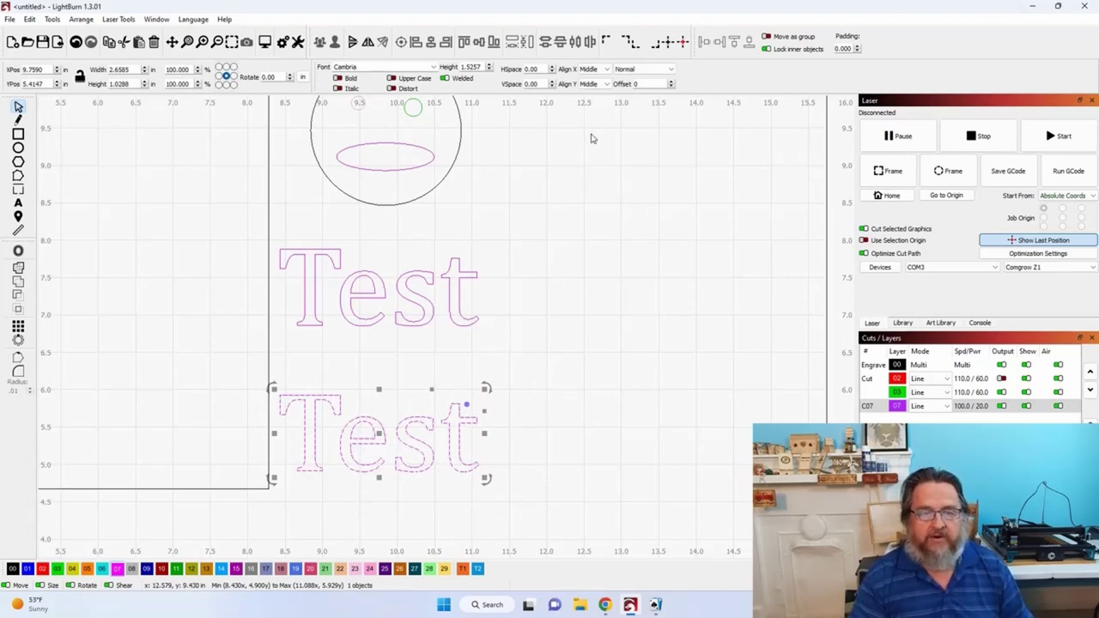
pyautogui.click(221, 234)
pyautogui.moveTo(227, 223); pyautogui.dragTo(563, 515)
pyautogui.moveTo(381, 361); pyautogui.dragTo(638, 361)
pyautogui.click(518, 368)
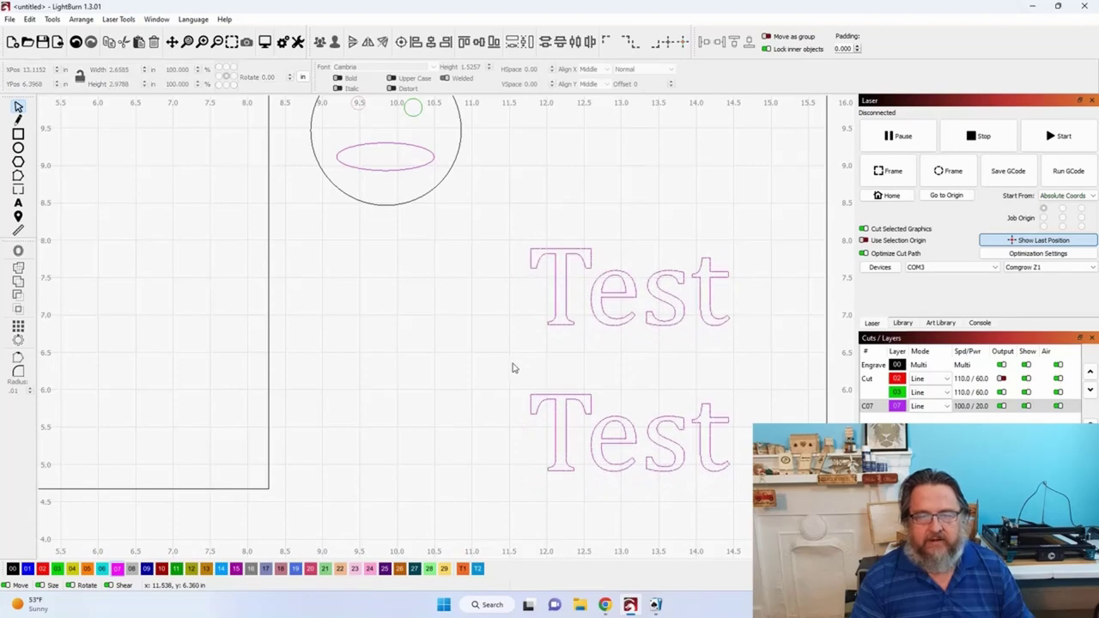
# Step: Select the lower Test and dock it left against the tall rectangle at X 9.6093 in
pyautogui.moveTo(513, 367); pyautogui.dragTo(775, 510)
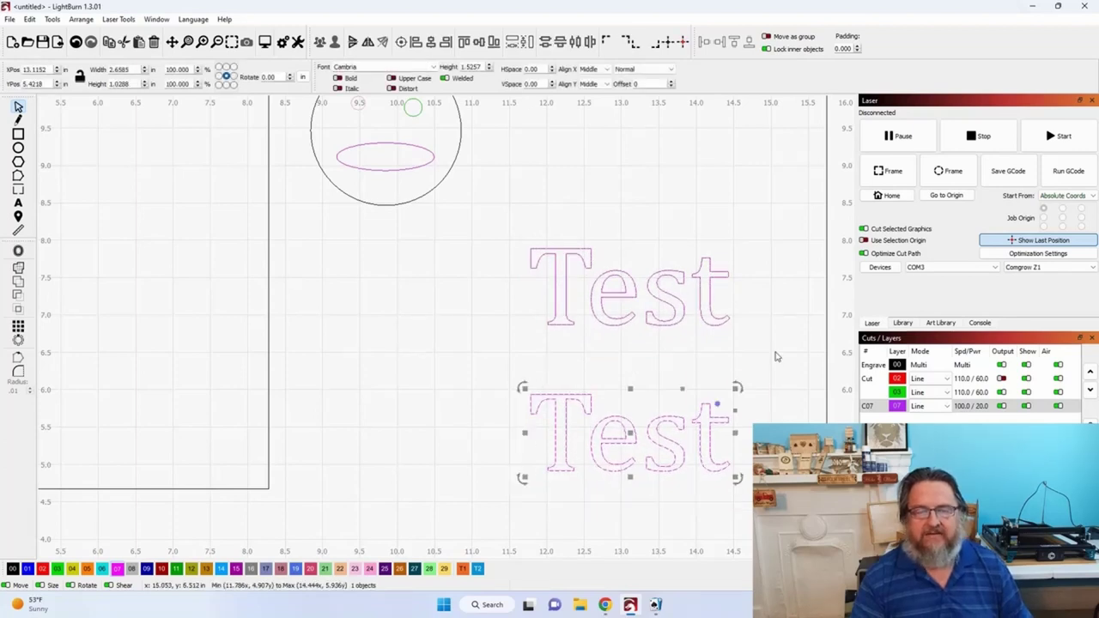
pyautogui.click(709, 44)
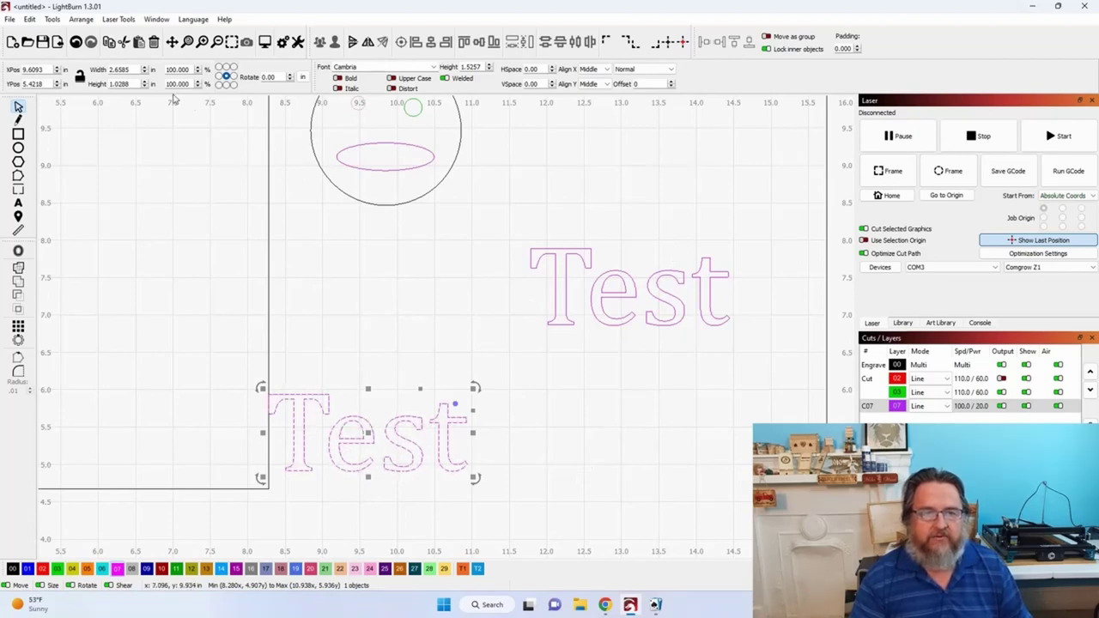
pyautogui.click(77, 46)
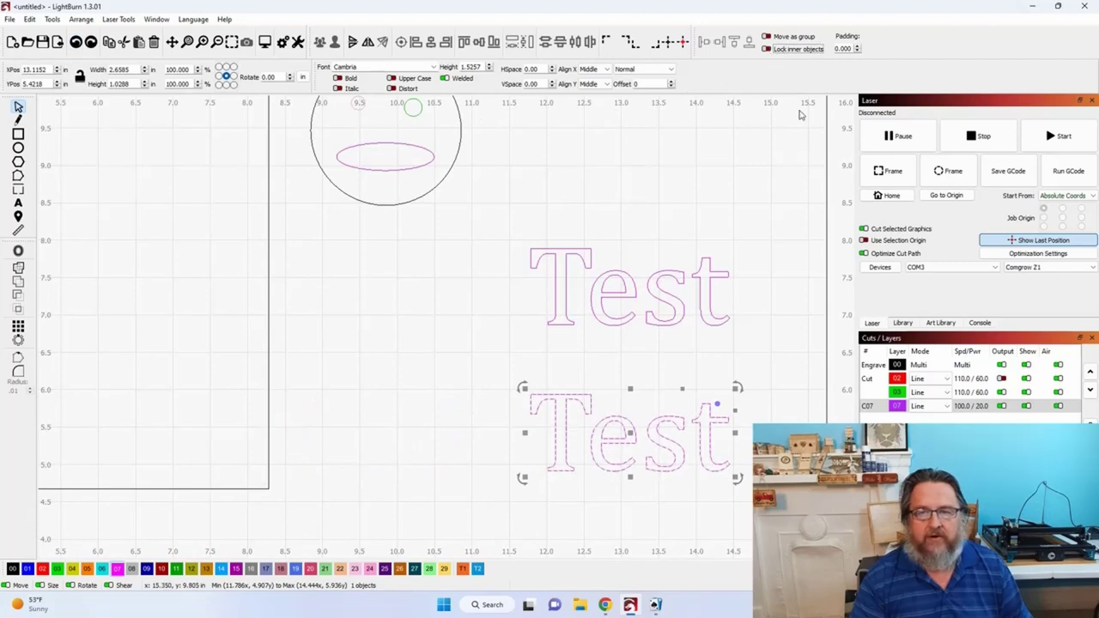
pyautogui.click(475, 354)
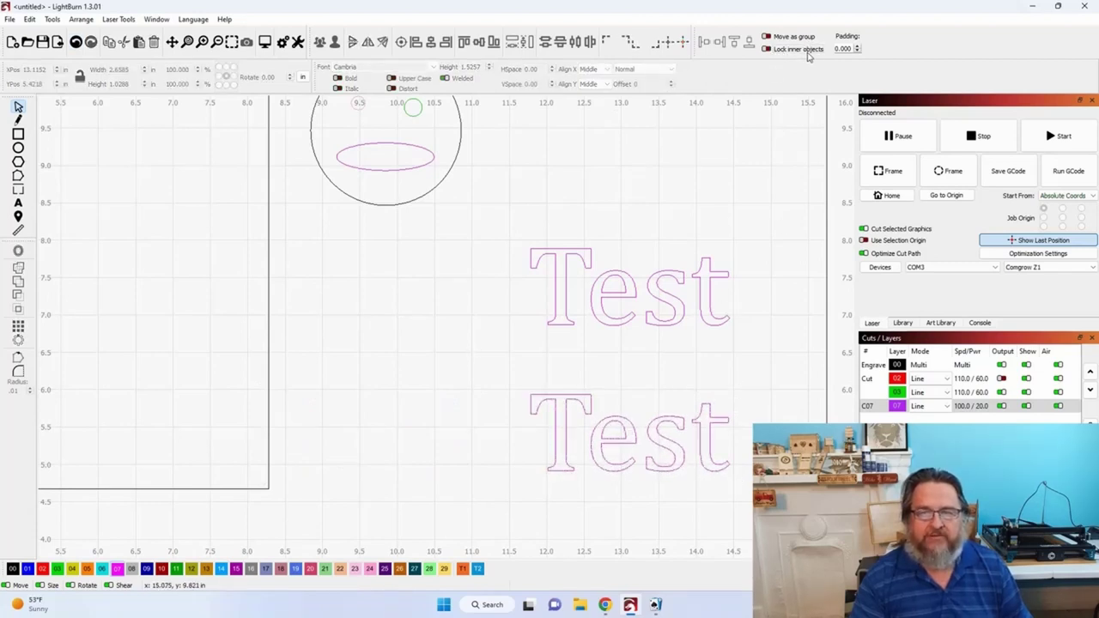
pyautogui.moveTo(497, 370); pyautogui.dragTo(781, 509)
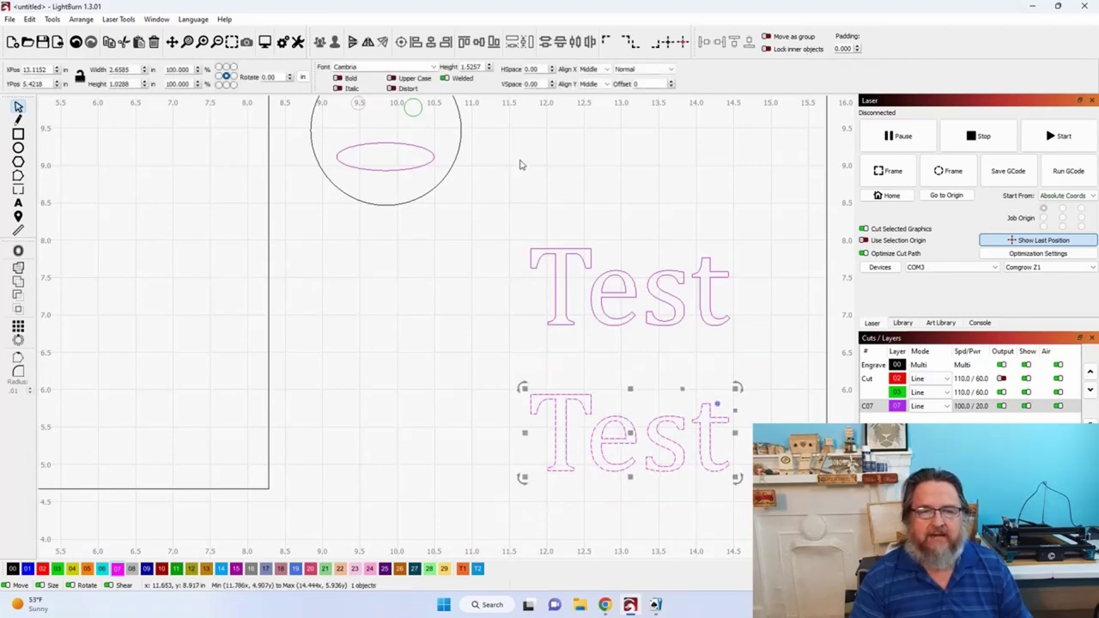
pyautogui.click(702, 43)
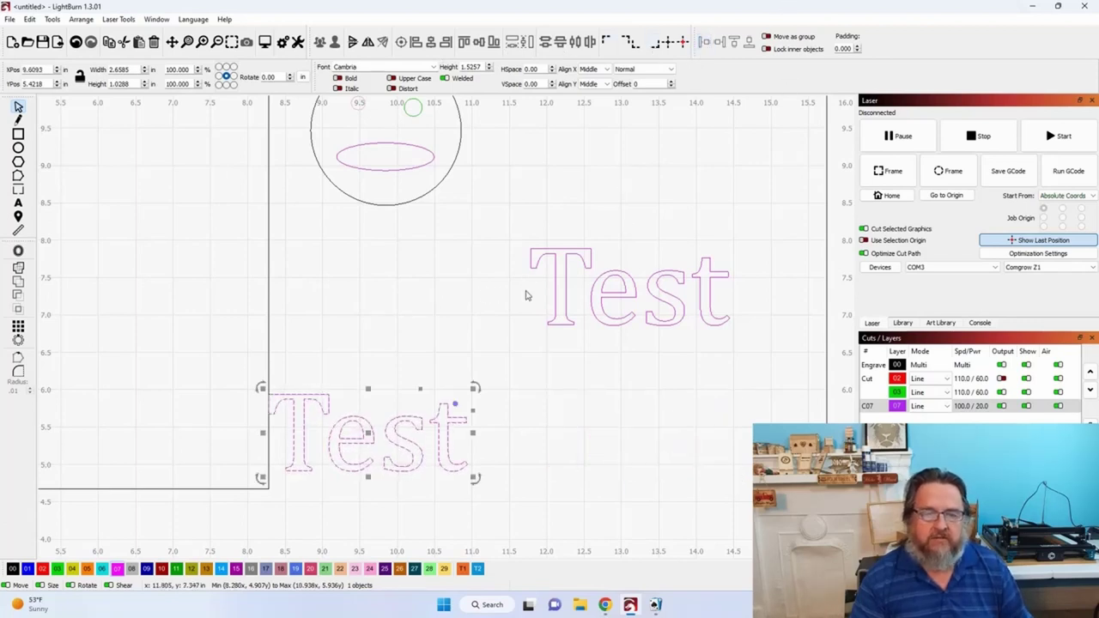
pyautogui.click(457, 290)
pyautogui.moveTo(506, 215); pyautogui.dragTo(775, 373)
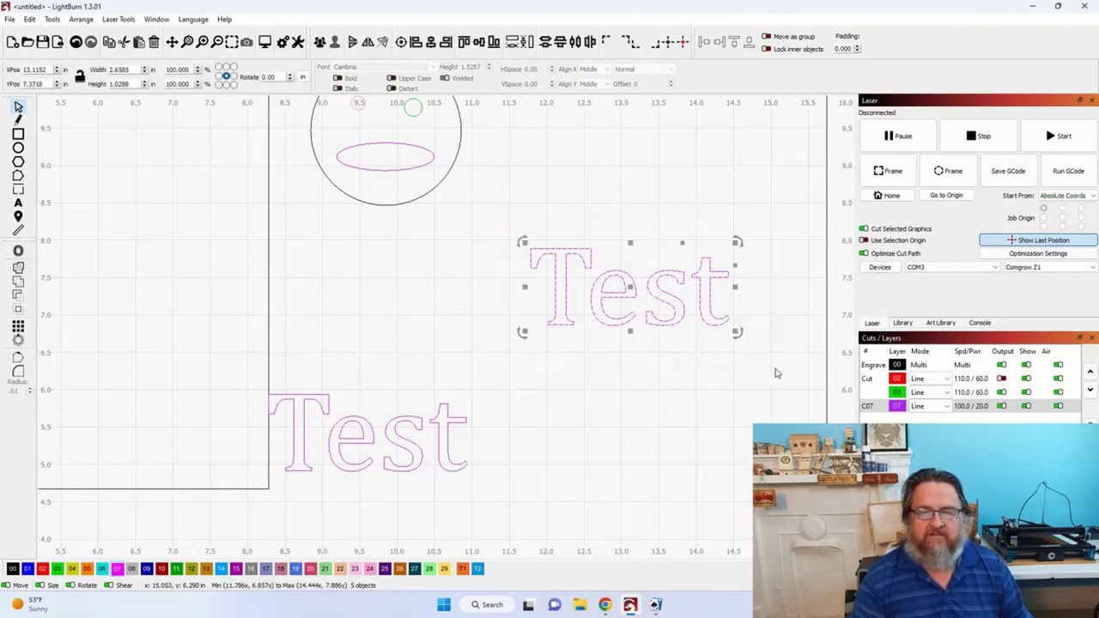
pyautogui.click(705, 49)
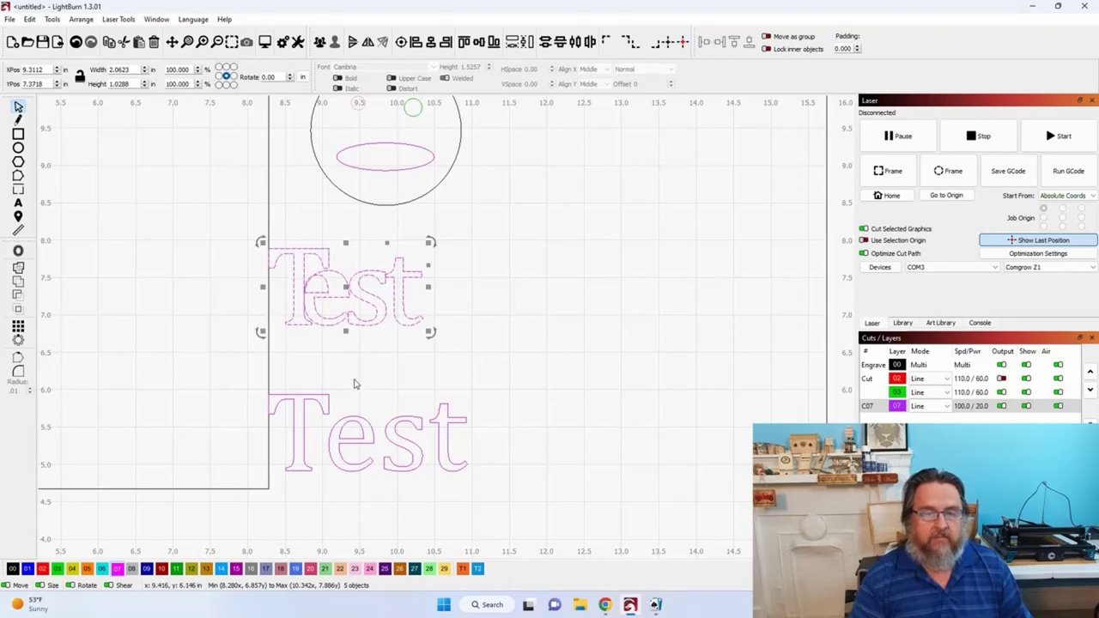
pyautogui.scroll(2, 355, 384)
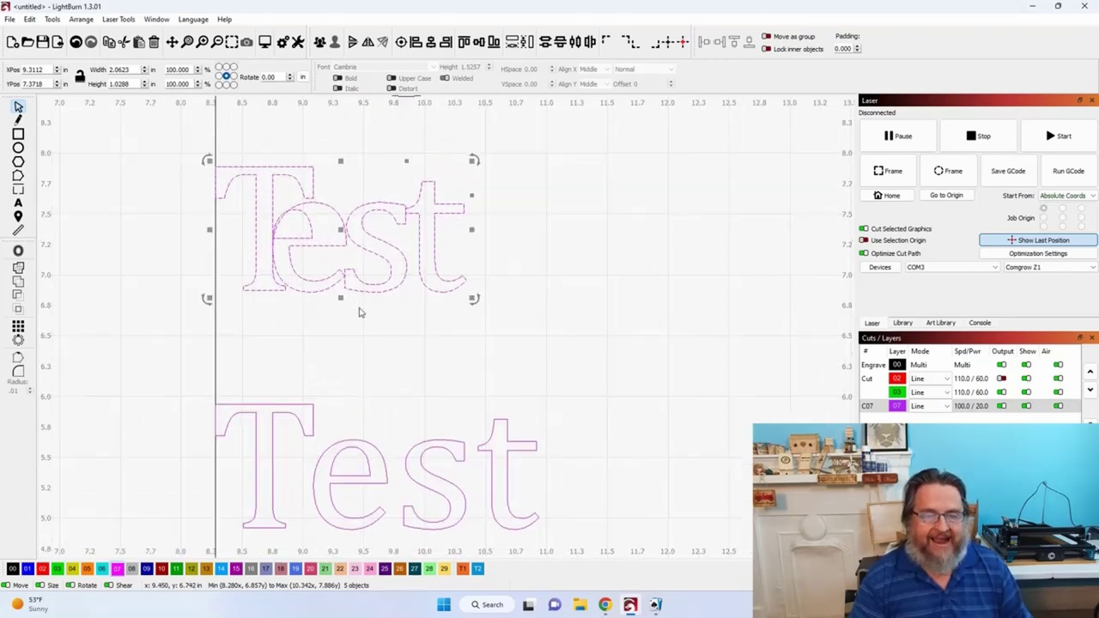
pyautogui.moveTo(352, 309); pyautogui.dragTo(426, 403)
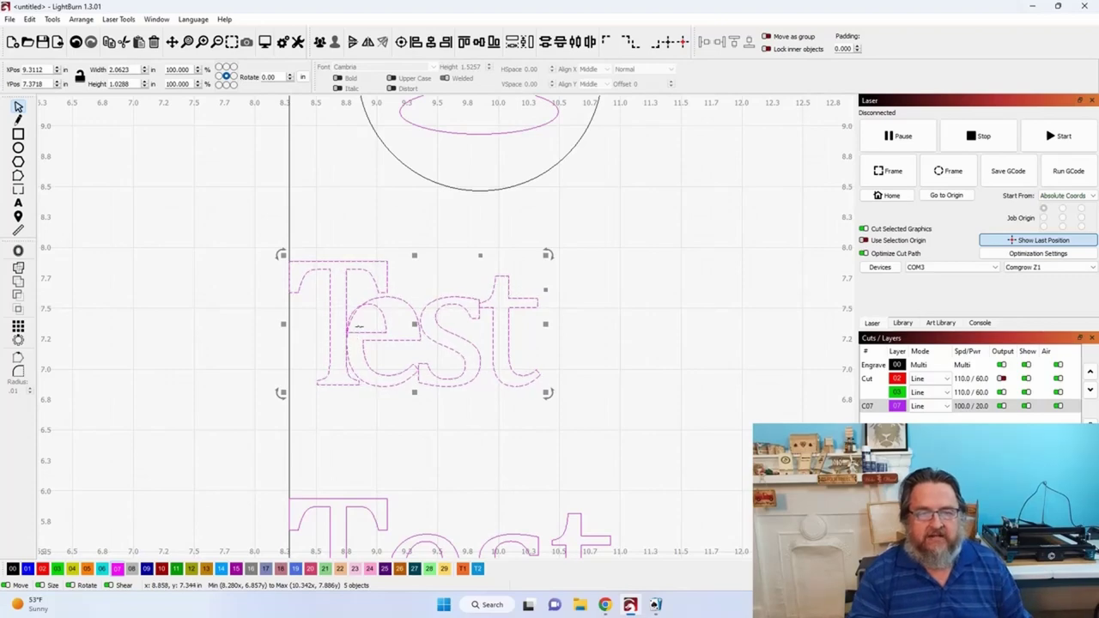
pyautogui.scroll(4, 359, 326)
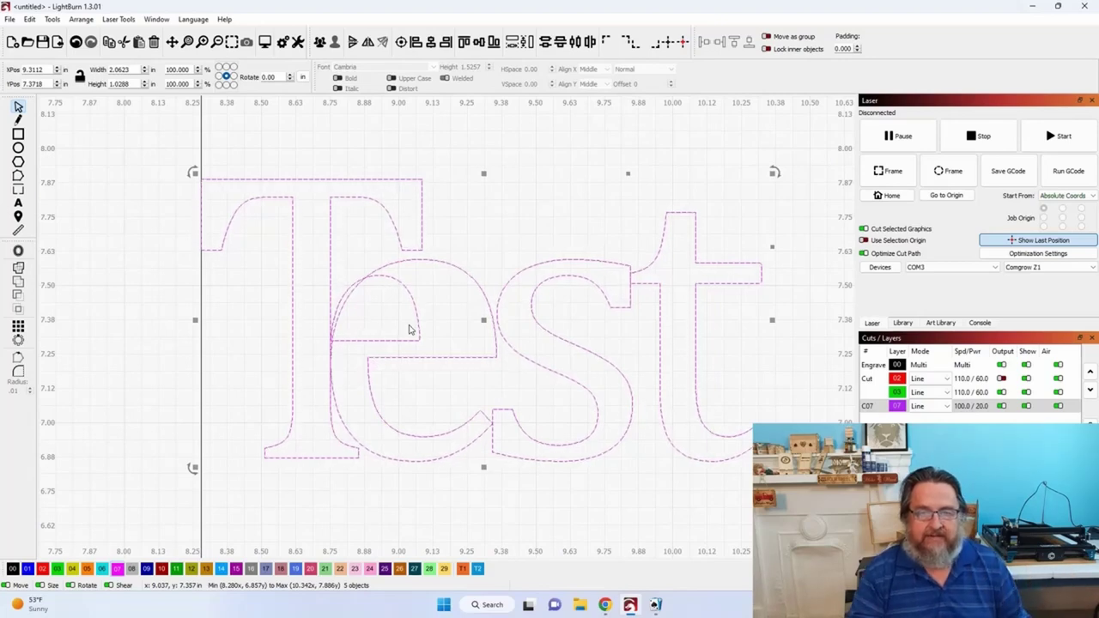
pyautogui.scroll(-6, 410, 339)
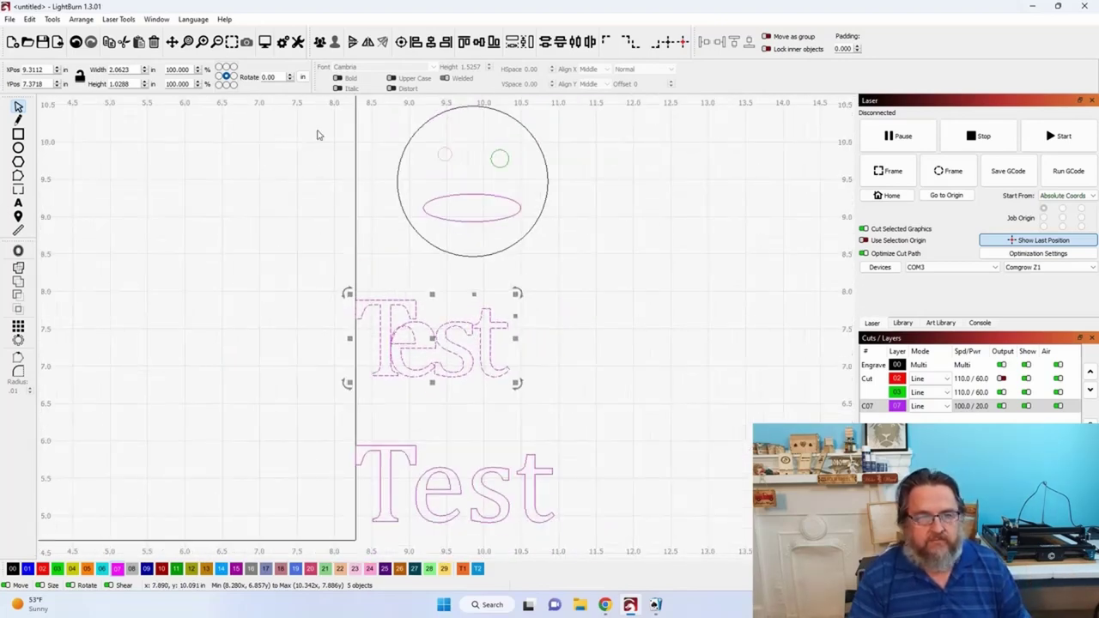
# Step: Undo, enable Lock inner objects, and dock the upper Test left against the lower Test
pyautogui.click(75, 46)
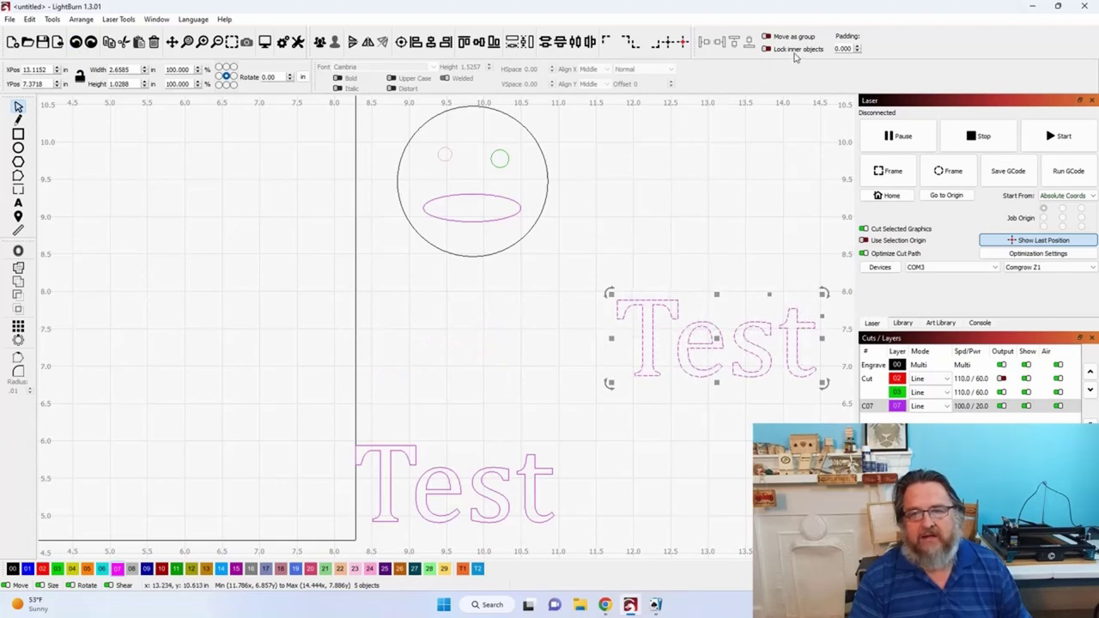
pyautogui.click(772, 52)
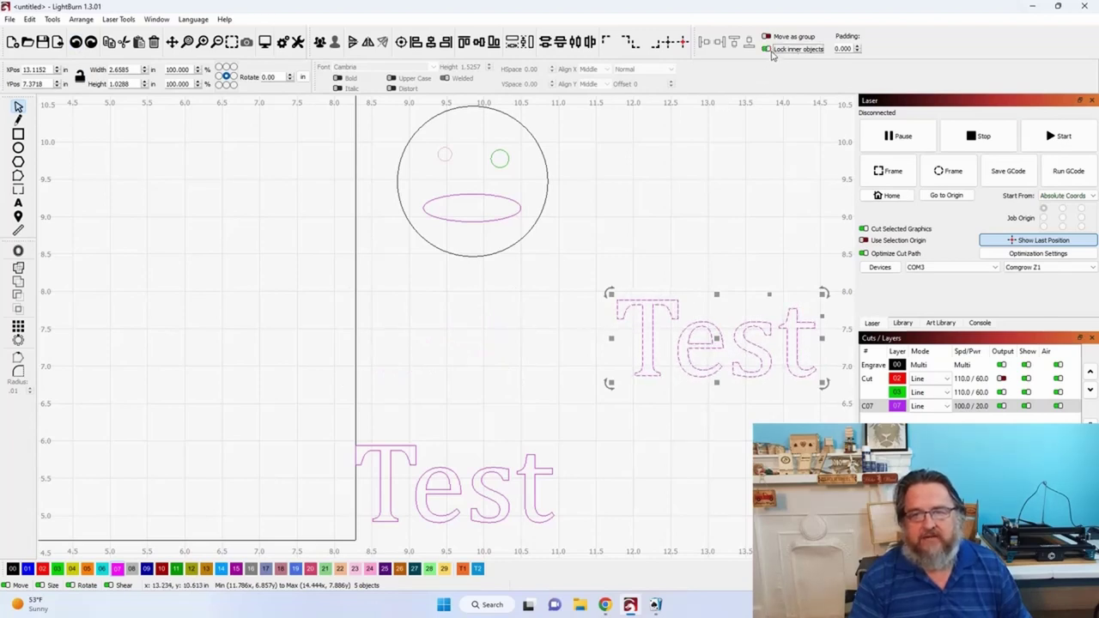
pyautogui.click(704, 42)
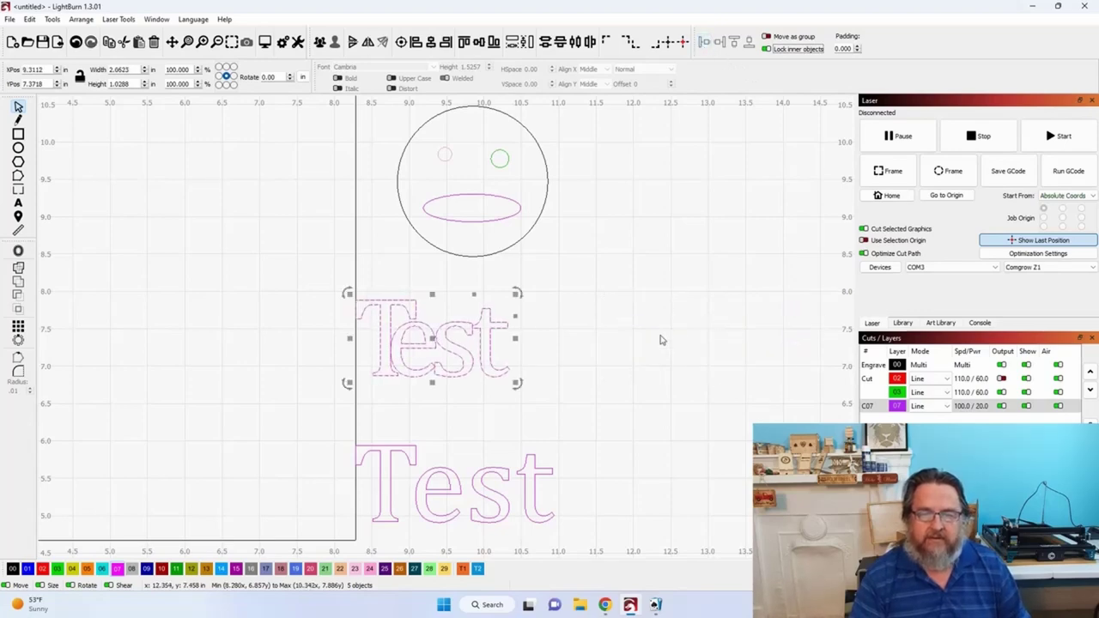
pyautogui.click(471, 413)
pyautogui.scroll(3, 419, 411)
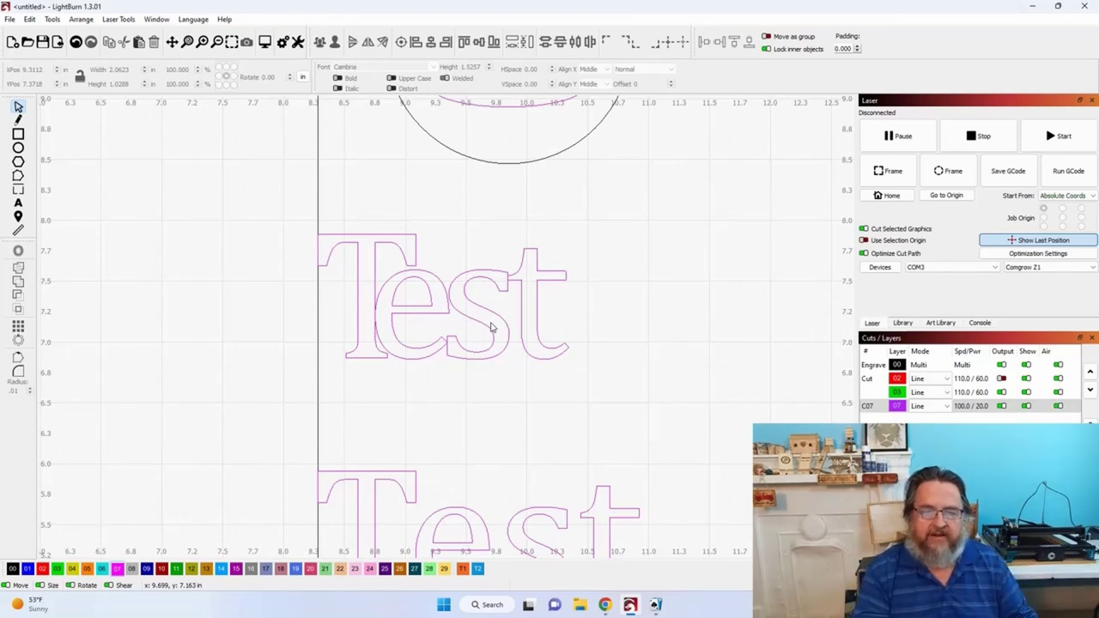
pyautogui.scroll(-2, 503, 342)
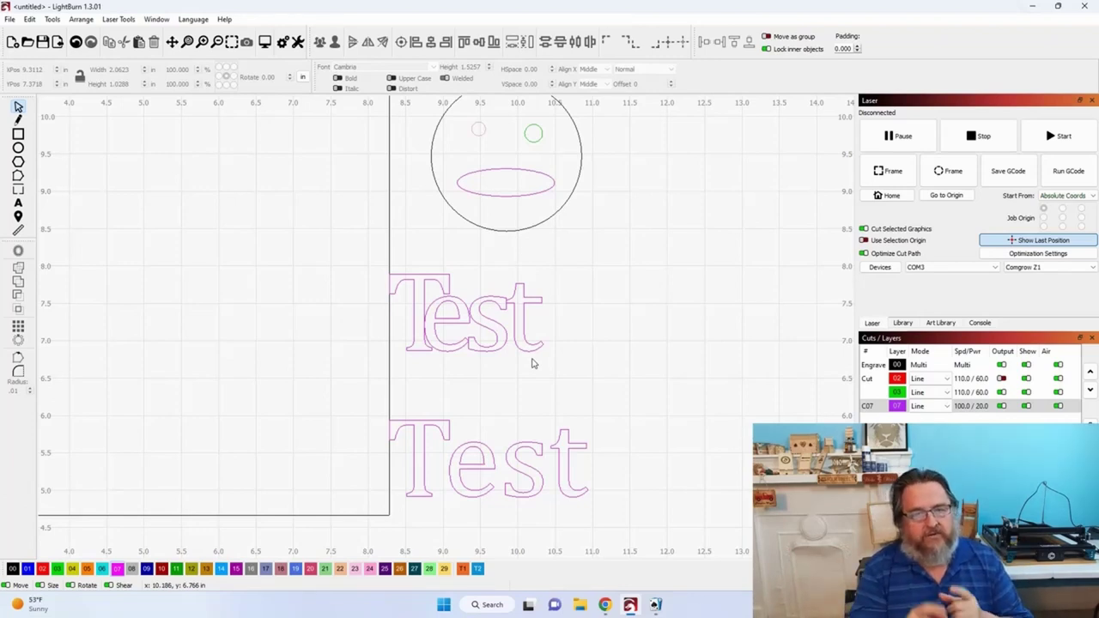
pyautogui.scroll(2, 493, 363)
pyautogui.scroll(2, 474, 373)
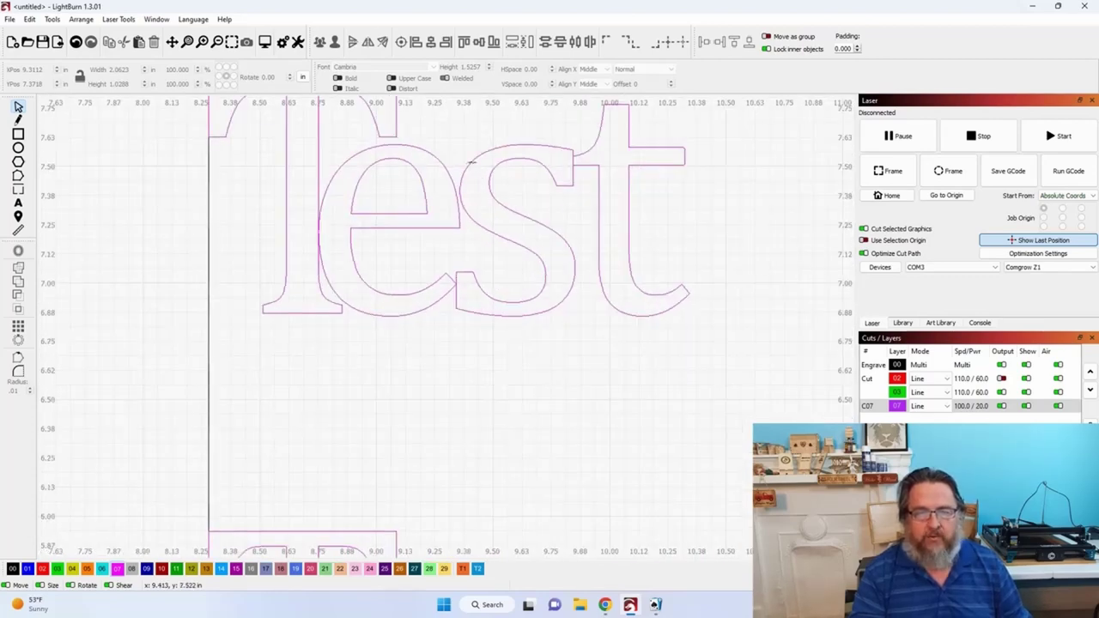
pyautogui.scroll(2, 465, 172)
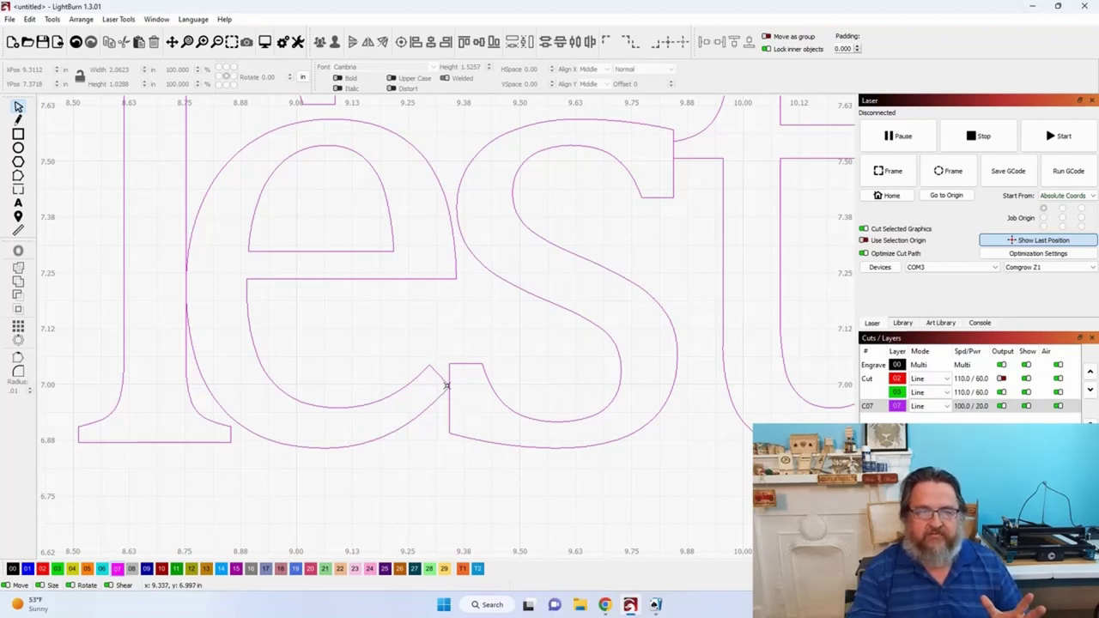
pyautogui.scroll(-5, 461, 397)
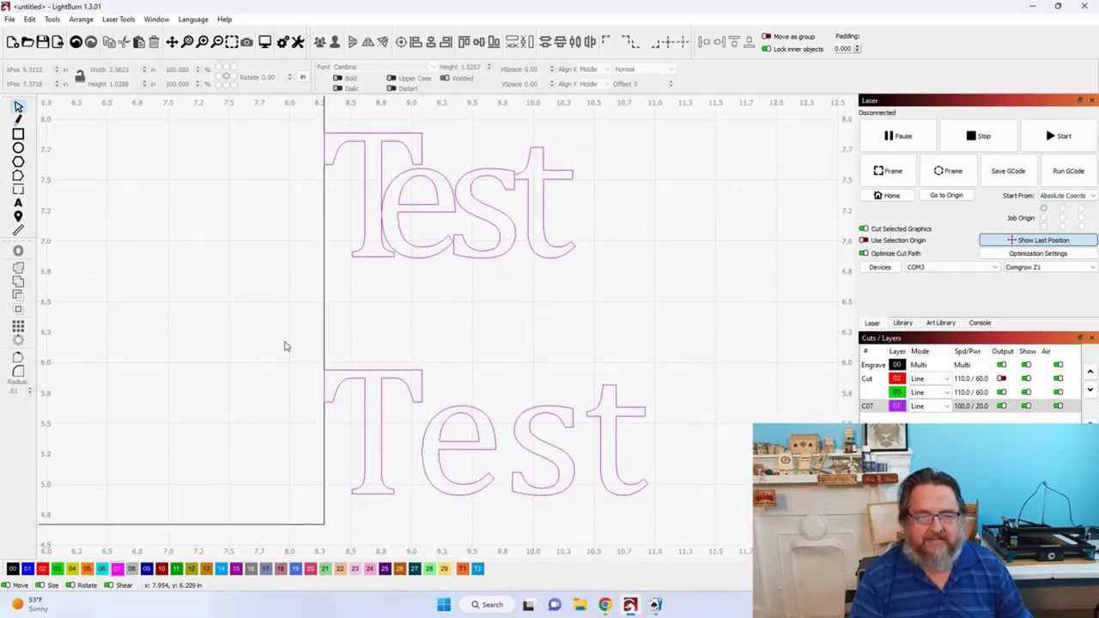
# Step: Select the lower Test text and zoom the view to fit it
pyautogui.moveTo(300, 350); pyautogui.dragTo(698, 545)
pyautogui.scroll(2, 623, 525)
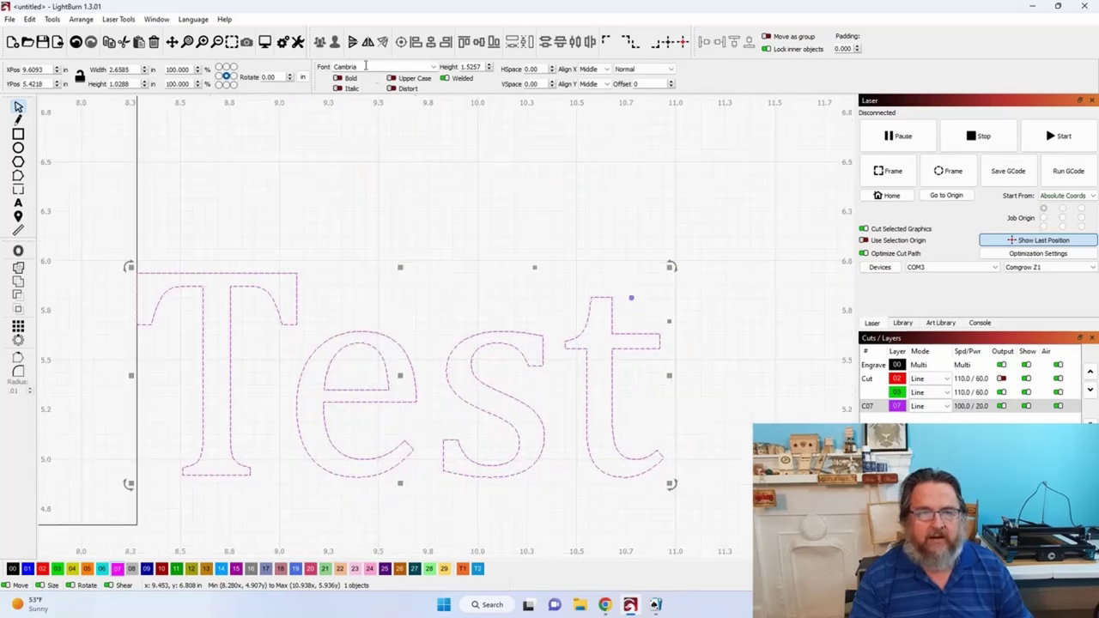
pyautogui.click(246, 43)
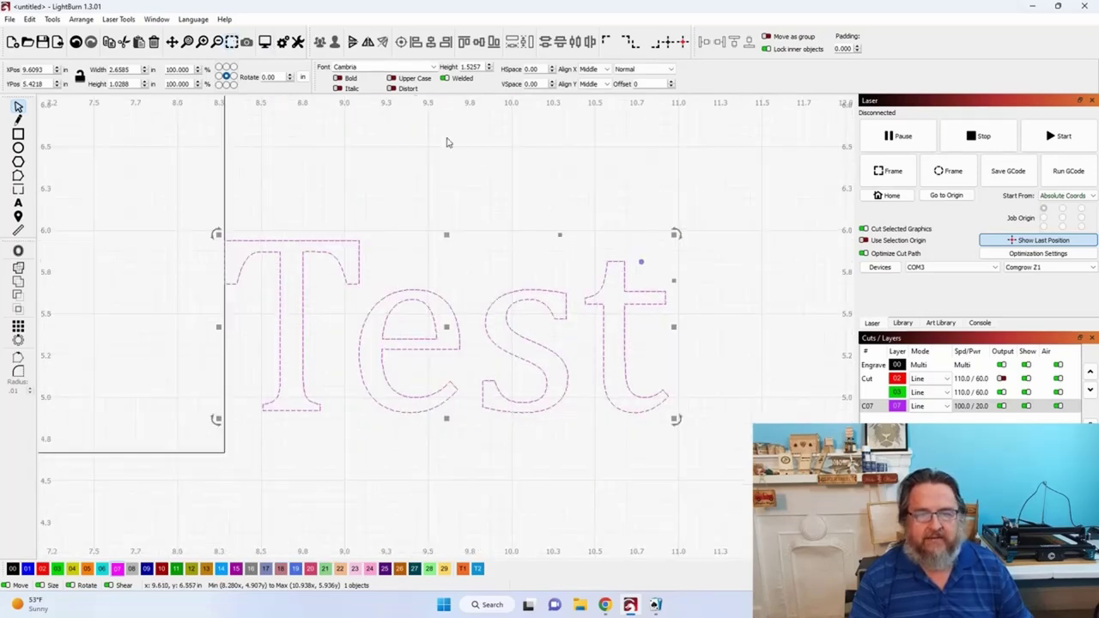
# Step: Lower the lower Test's HSpace letter spacing step by step with the spinner toward -10
pyautogui.click(552, 73)
pyautogui.click(552, 72)
pyautogui.click(552, 73)
pyautogui.click(552, 72)
pyautogui.click(552, 72)
pyautogui.click(552, 72)
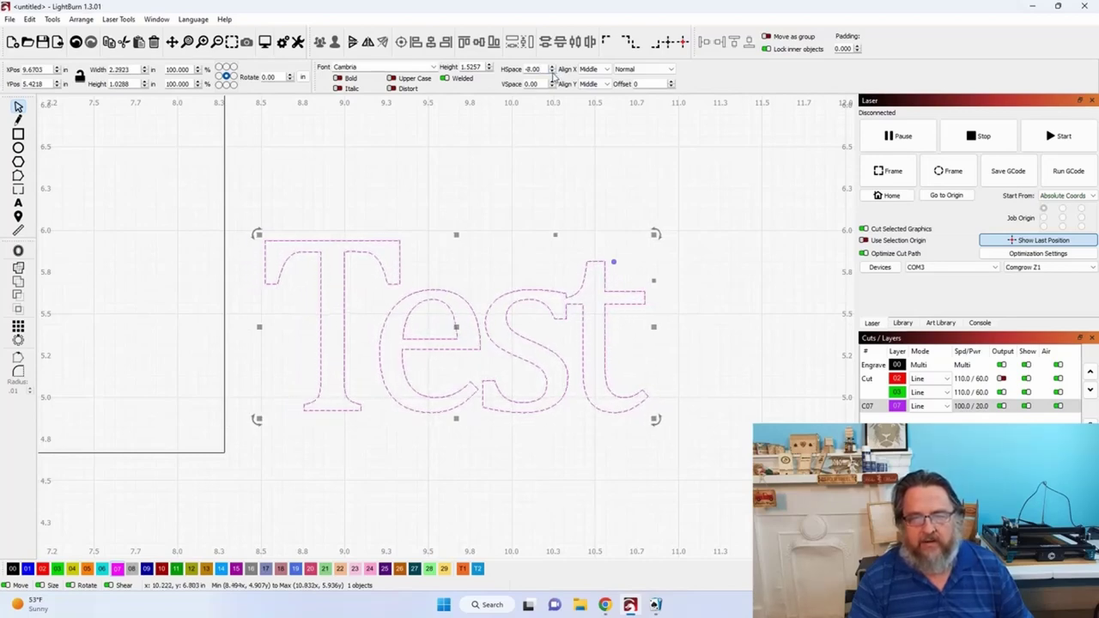
pyautogui.scroll(7, 564, 311)
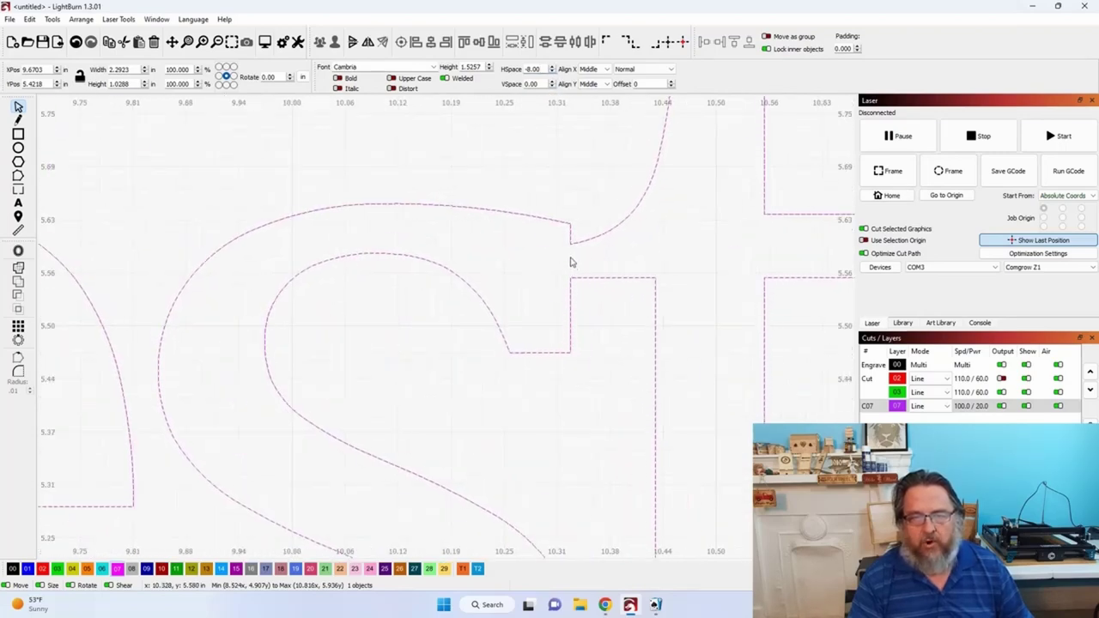
pyautogui.scroll(-6, 574, 266)
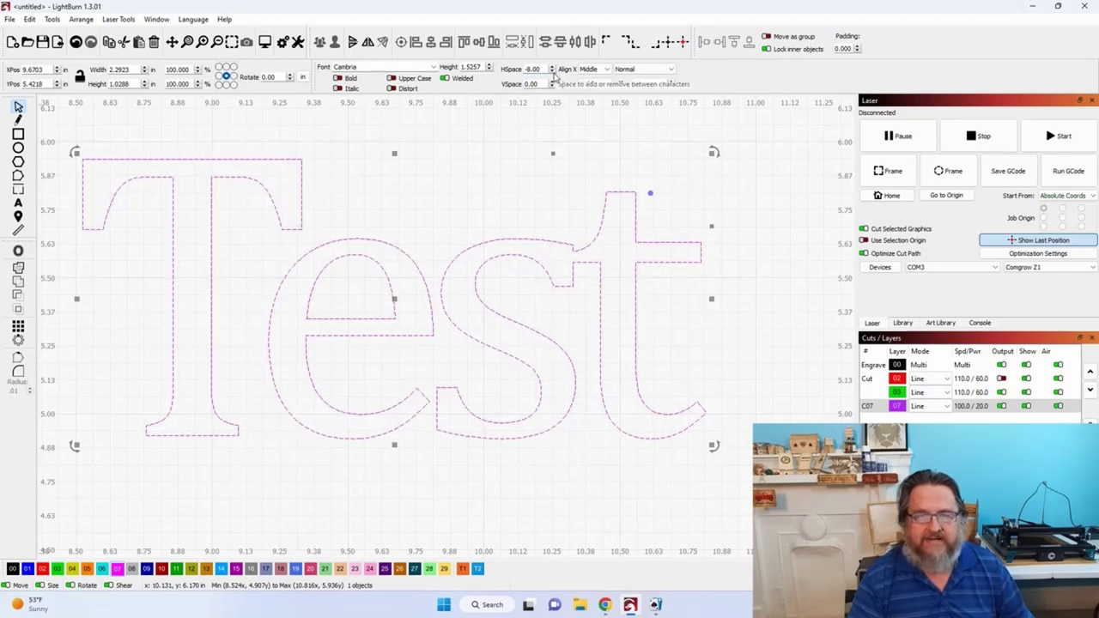
pyautogui.click(552, 73)
pyautogui.click(552, 73)
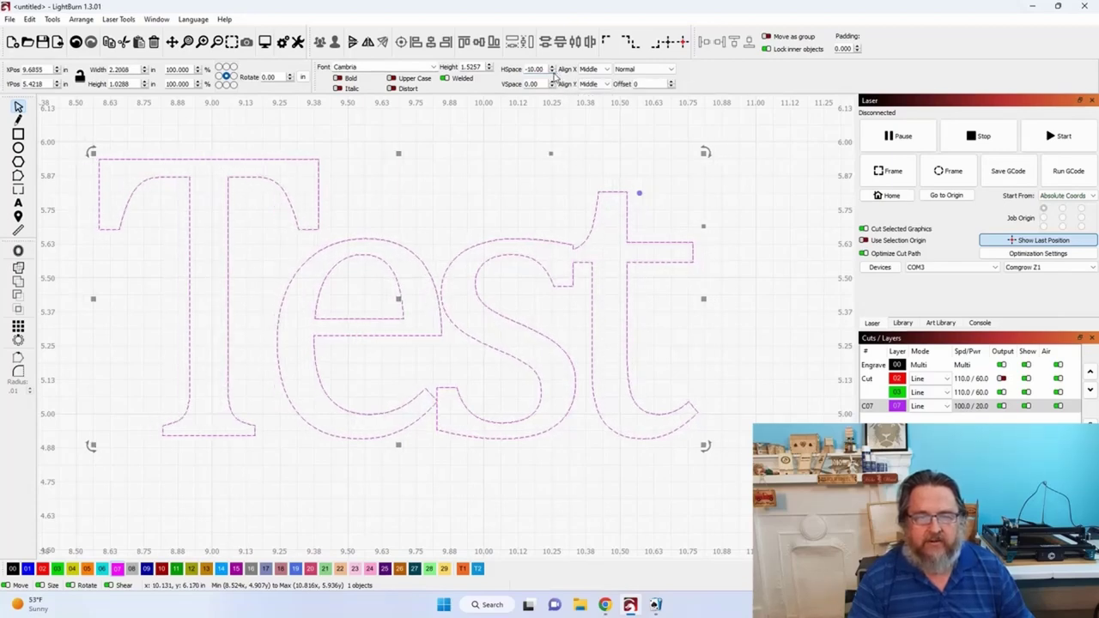
pyautogui.click(552, 73)
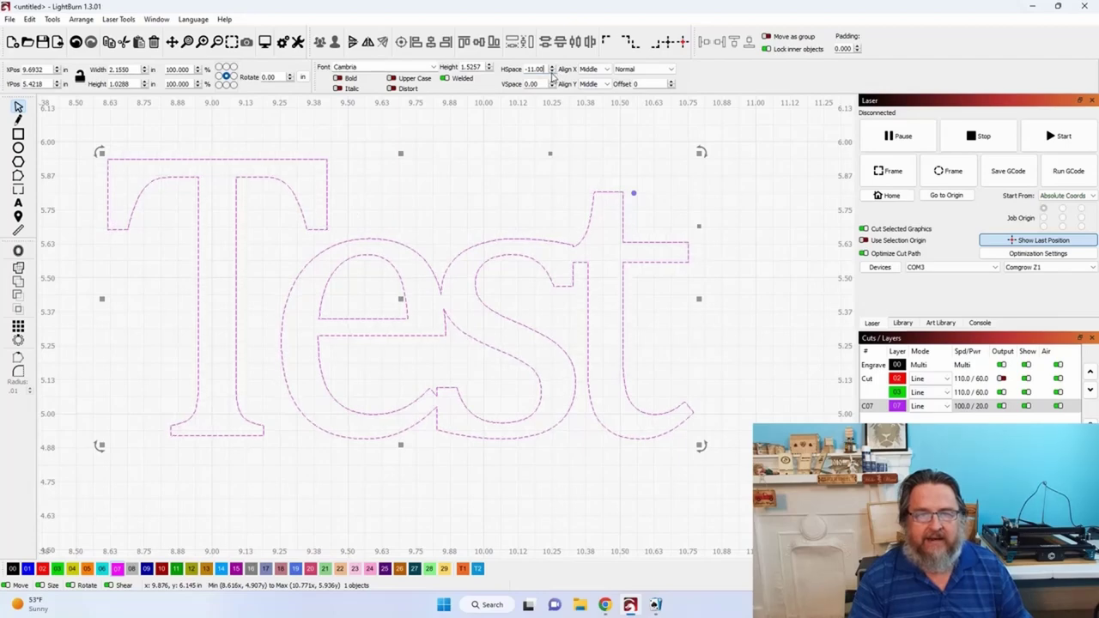
# Step: Settle HSpace at -10.00 and bring both Test texts into view
pyautogui.scroll(-7, 554, 75)
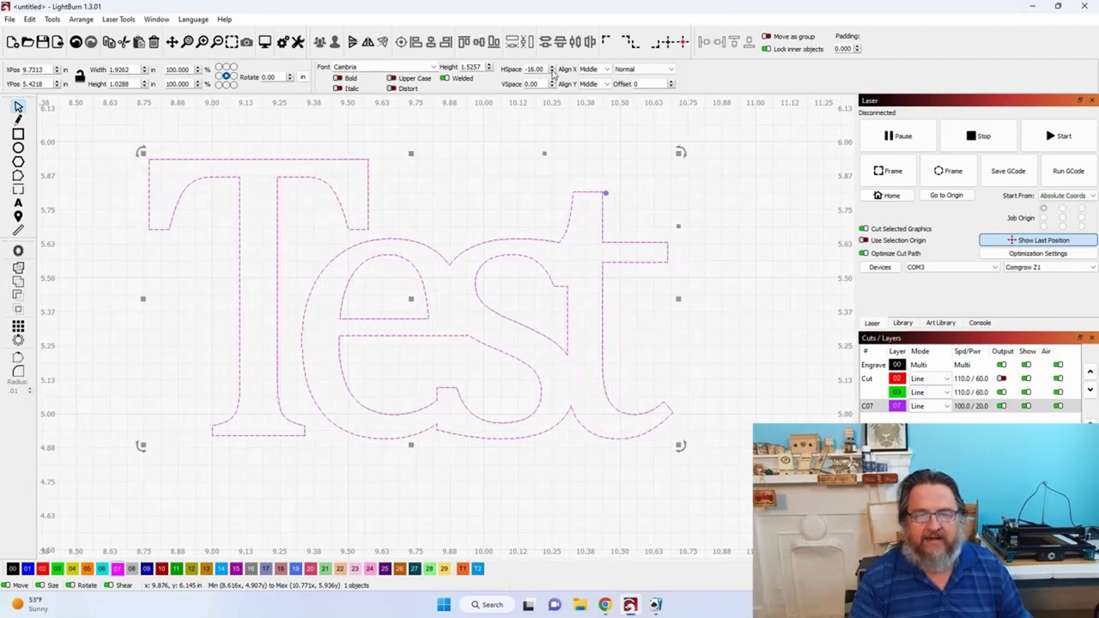
pyautogui.scroll(-4, 554, 75)
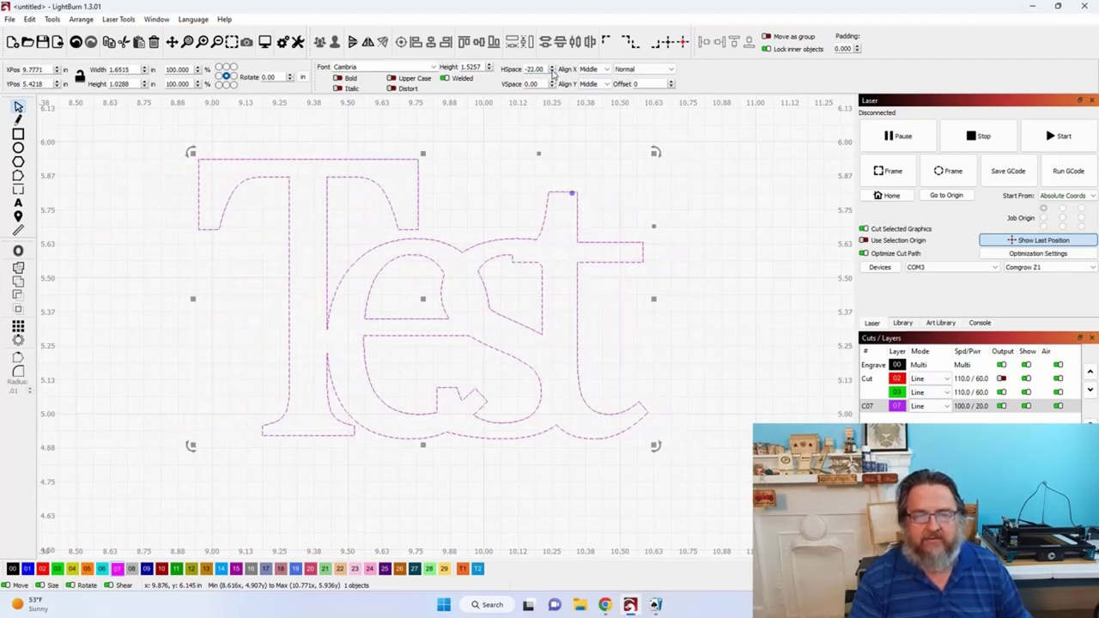
pyautogui.scroll(-1, 554, 75)
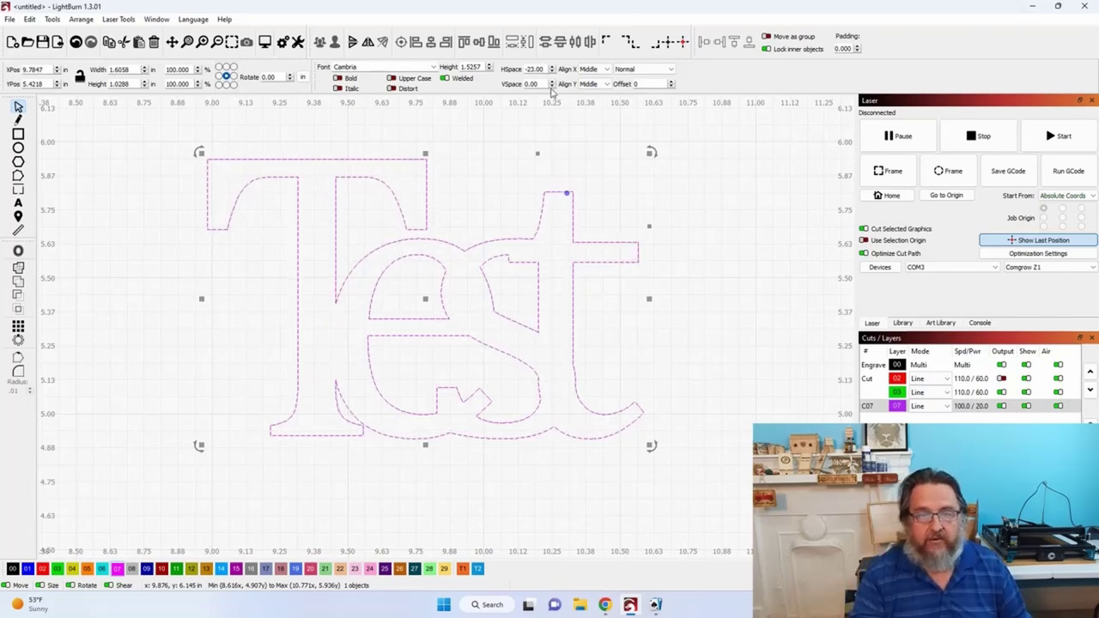
pyautogui.scroll(-4, 519, 207)
pyautogui.moveTo(519, 207); pyautogui.dragTo(500, 381)
pyautogui.scroll(10, 554, 75)
pyautogui.scroll(3, 553, 73)
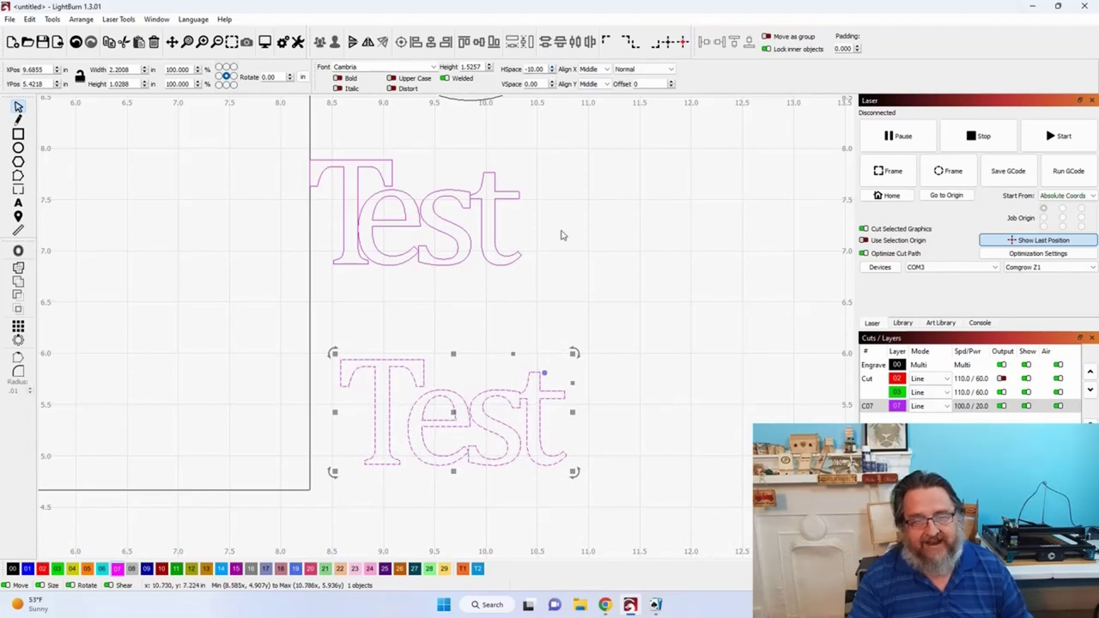
pyautogui.click(447, 316)
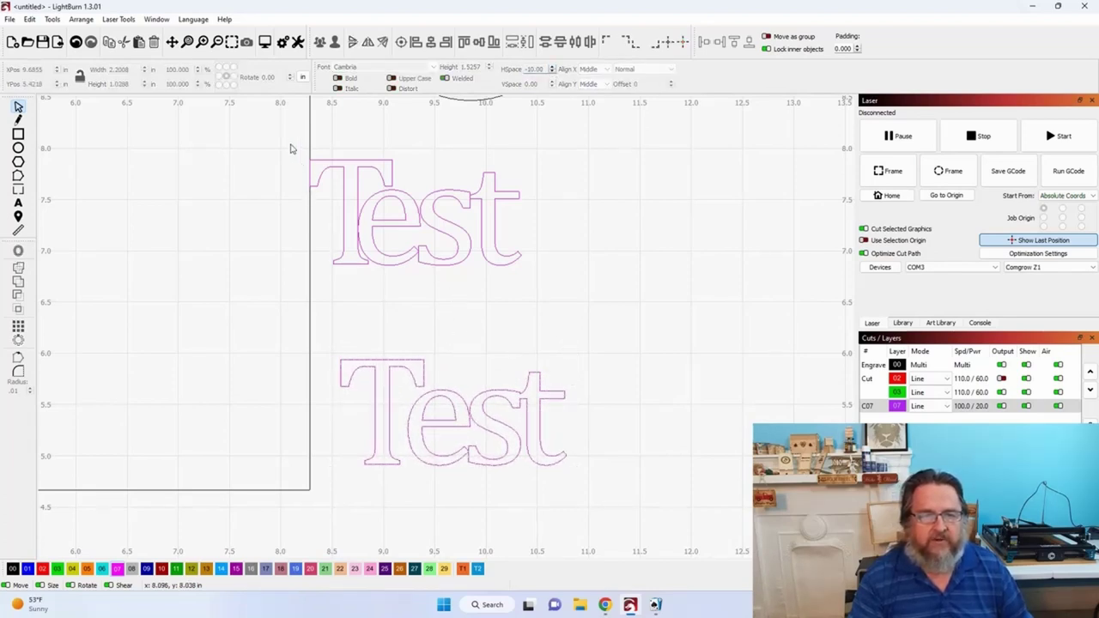
pyautogui.moveTo(319, 182); pyautogui.dragTo(565, 307)
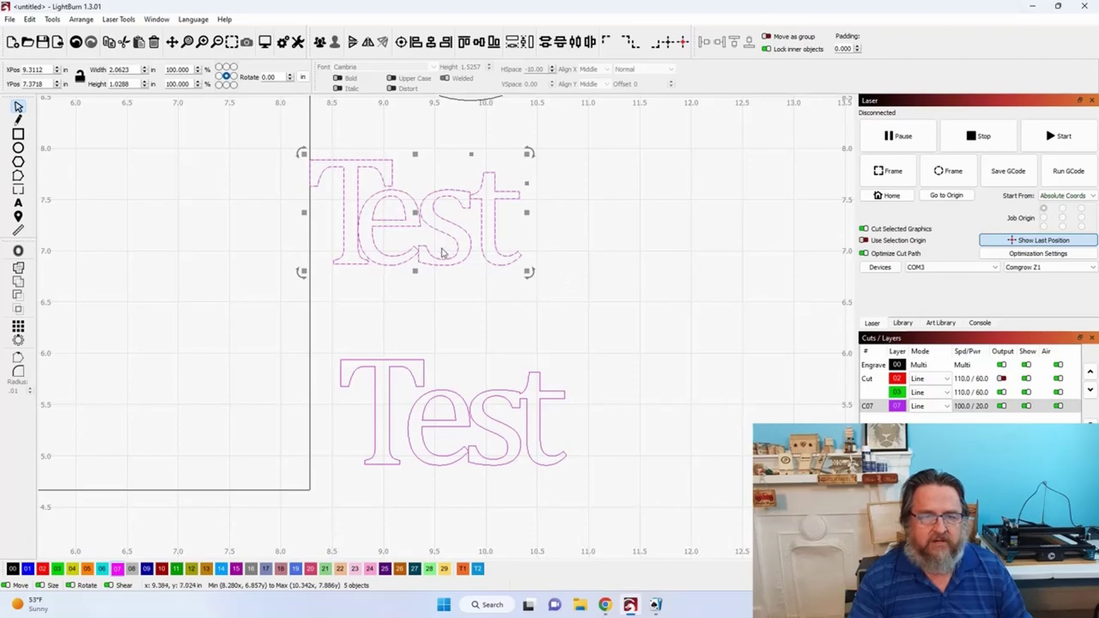
pyautogui.click(18, 270)
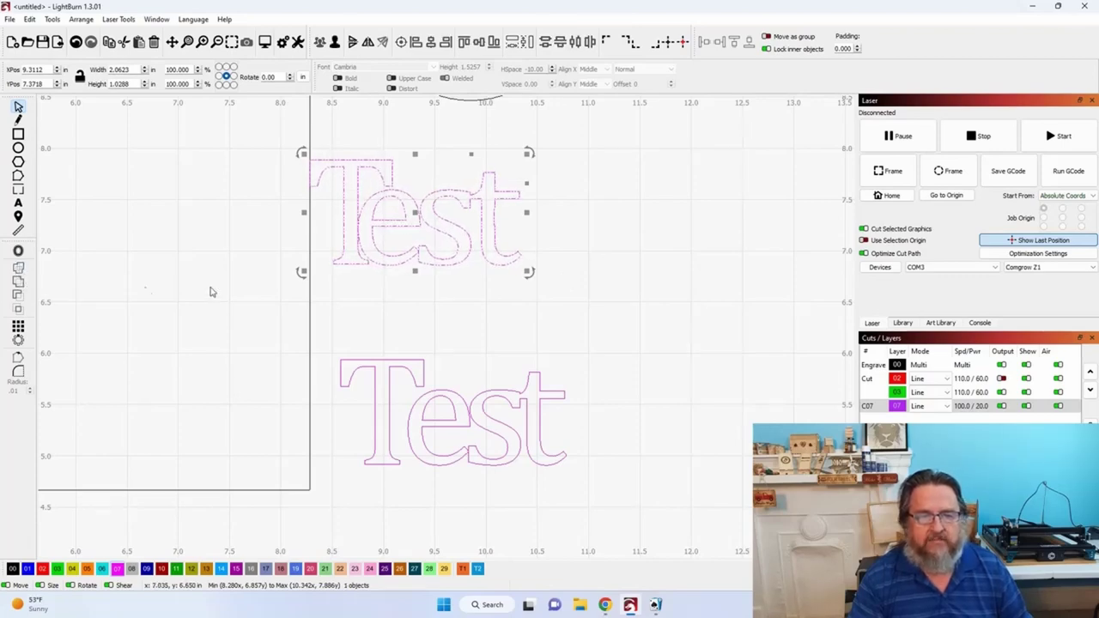
pyautogui.scroll(7, 469, 247)
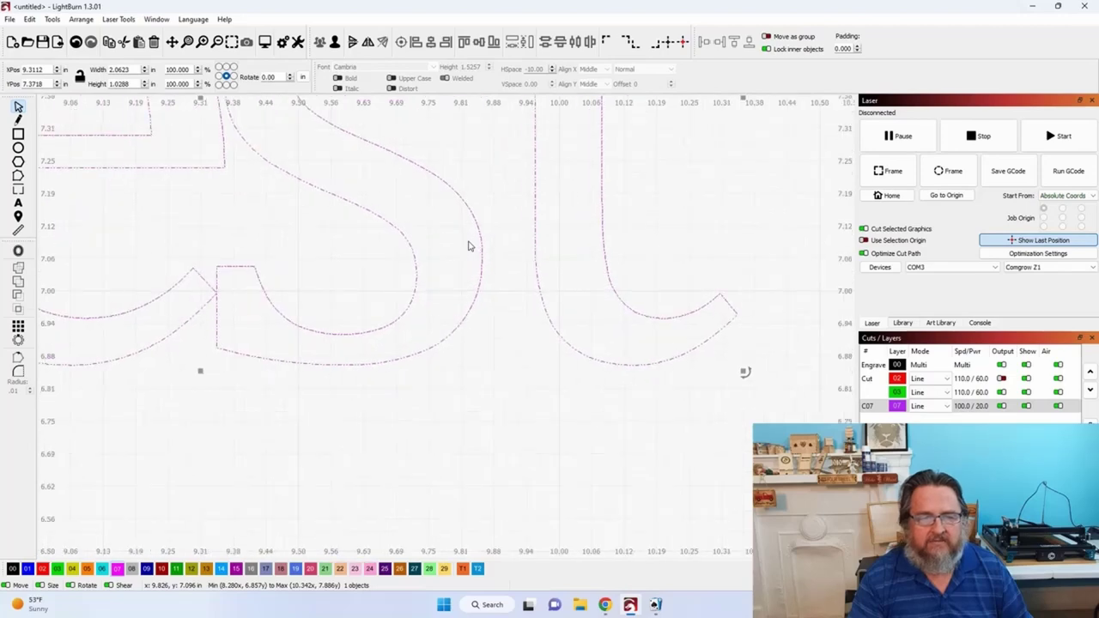
pyautogui.scroll(-3, 469, 246)
pyautogui.scroll(-3, 481, 248)
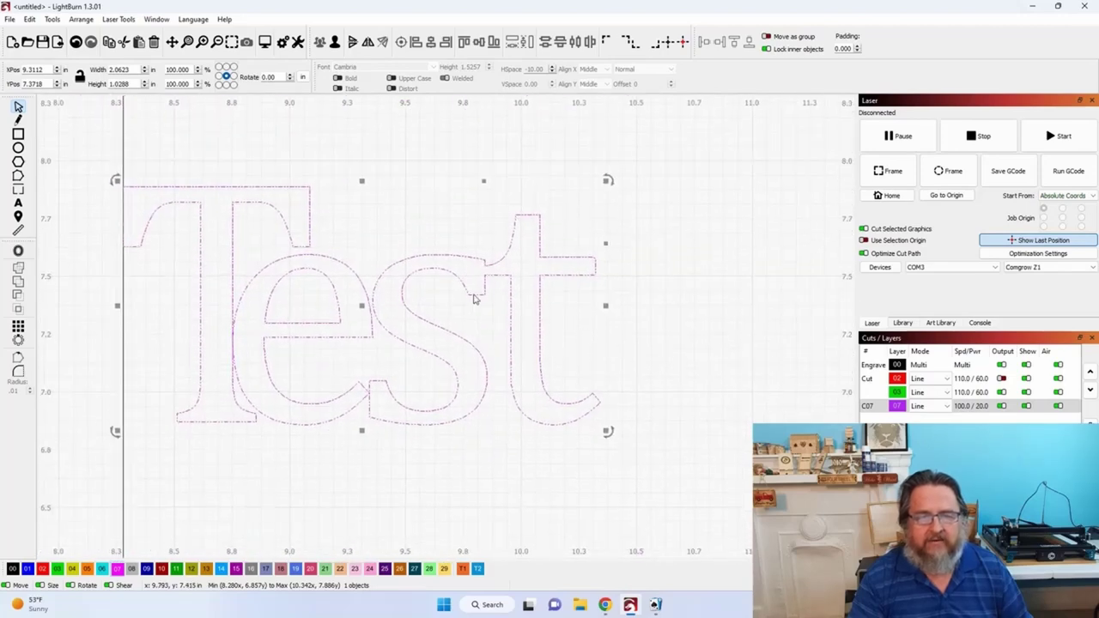
pyautogui.scroll(6, 463, 249)
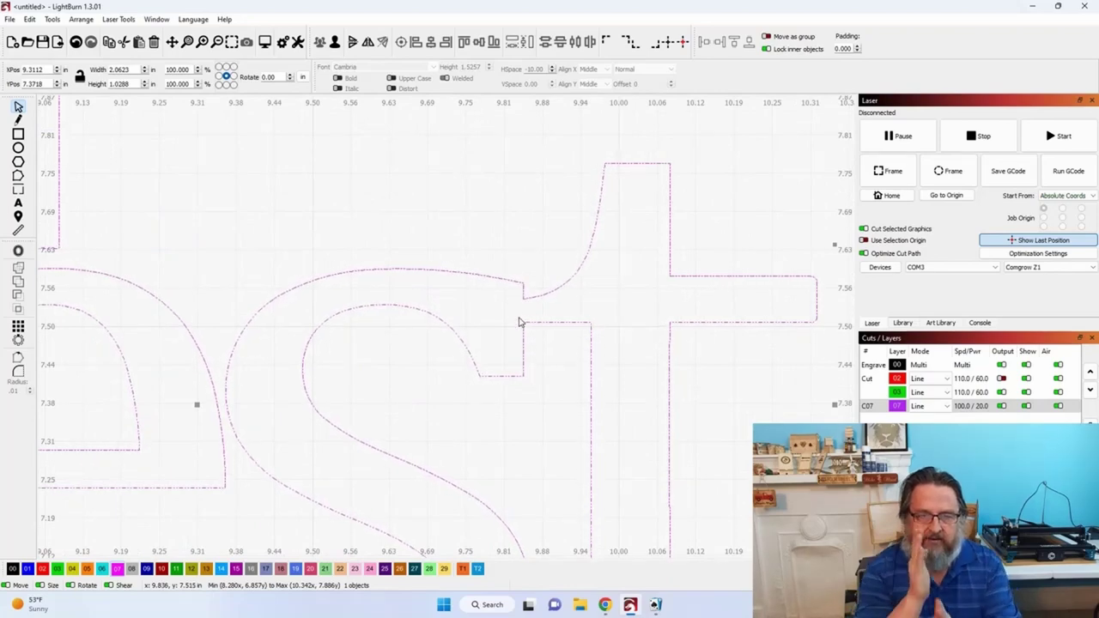
pyautogui.scroll(-5, 483, 355)
pyautogui.scroll(4, 380, 476)
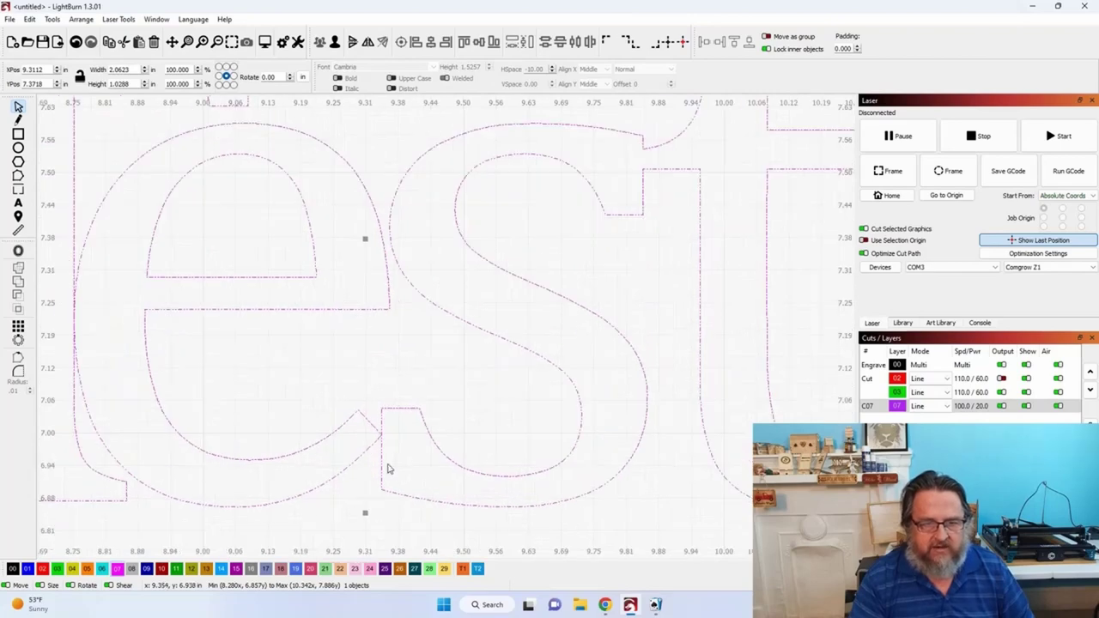
pyautogui.moveTo(85, 349); pyautogui.dragTo(289, 367)
pyautogui.scroll(5, 285, 355)
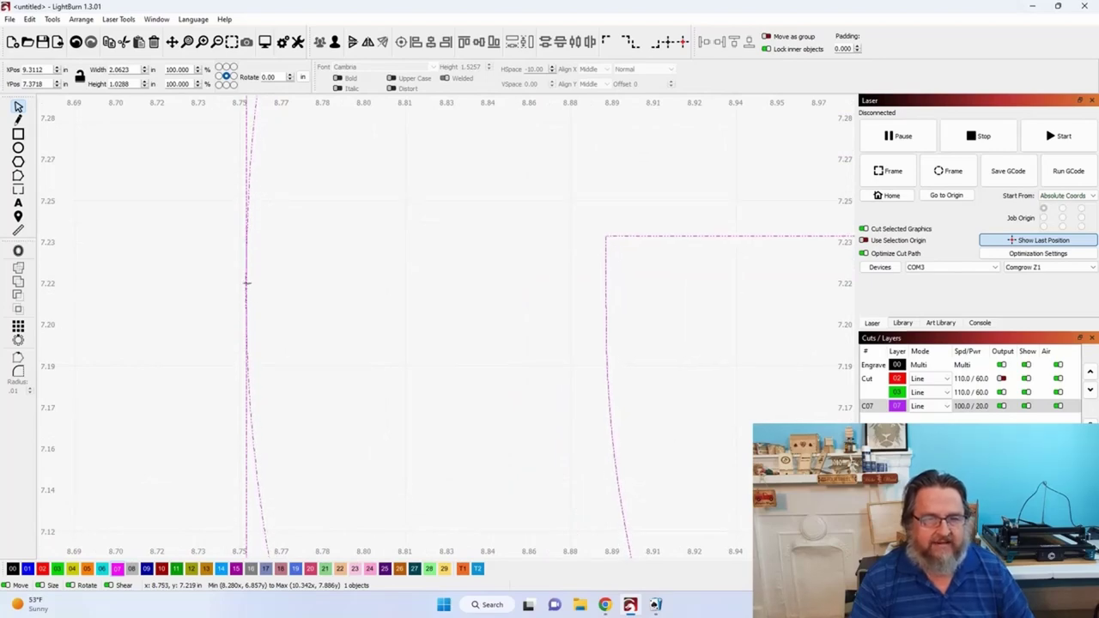
pyautogui.scroll(-5, 243, 286)
pyautogui.scroll(-4, 241, 285)
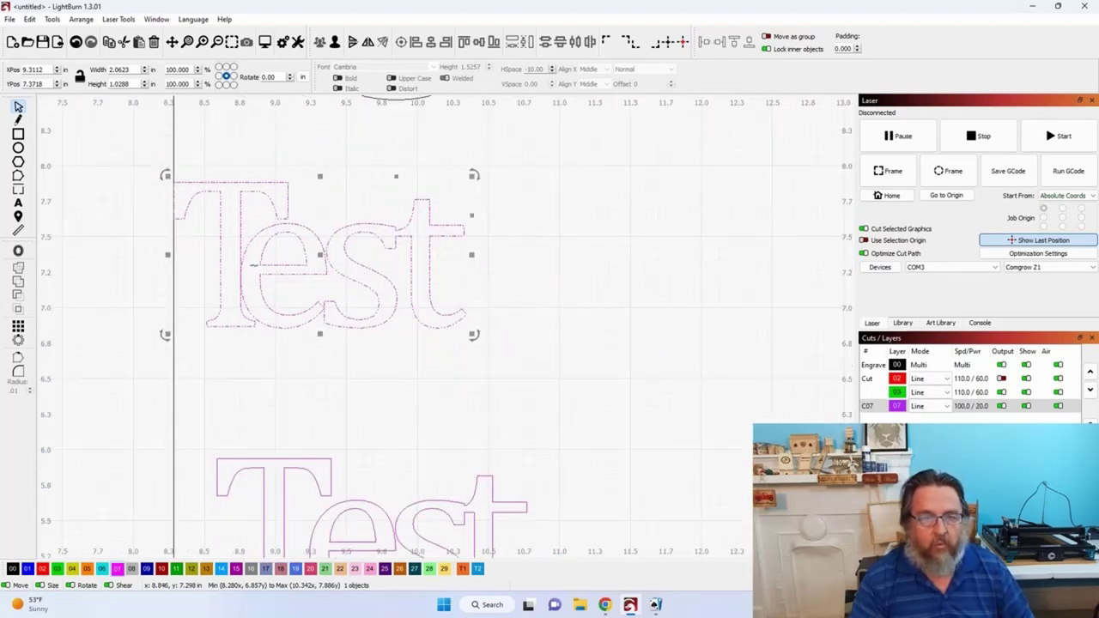
pyautogui.scroll(-2, 433, 377)
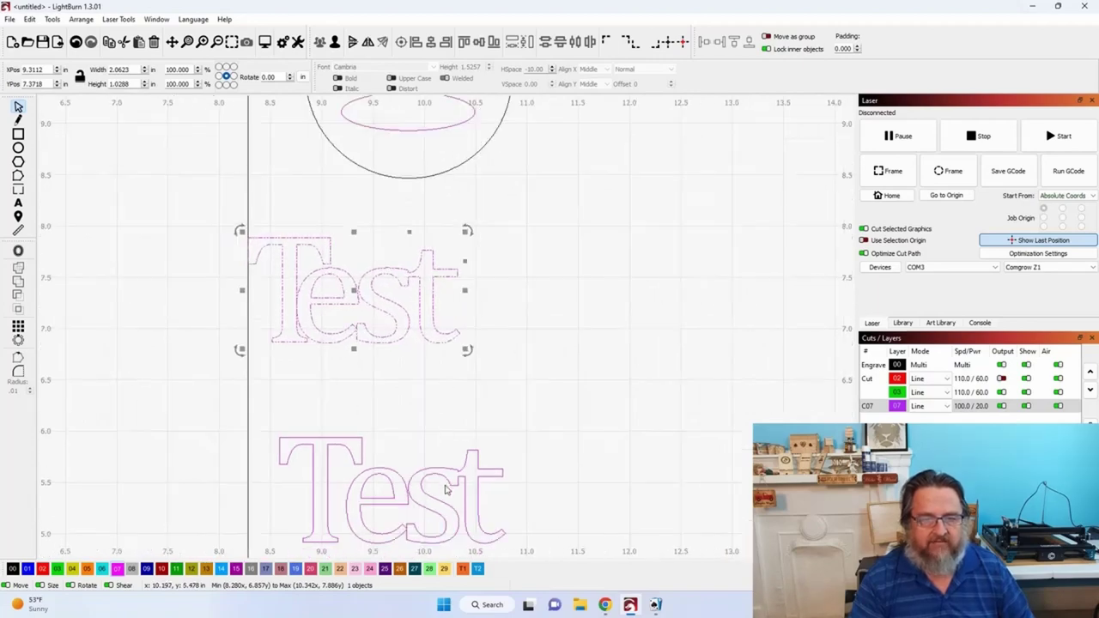
# Step: Reselect the upper Test text and undo the last four edits
pyautogui.click(388, 393)
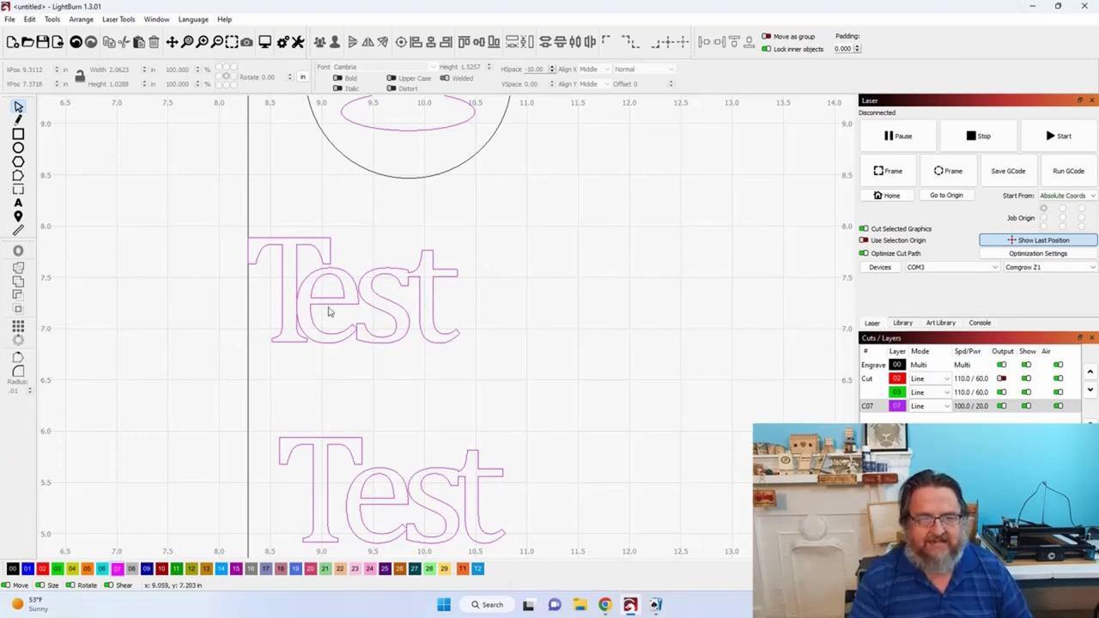
pyautogui.moveTo(237, 222); pyautogui.dragTo(480, 385)
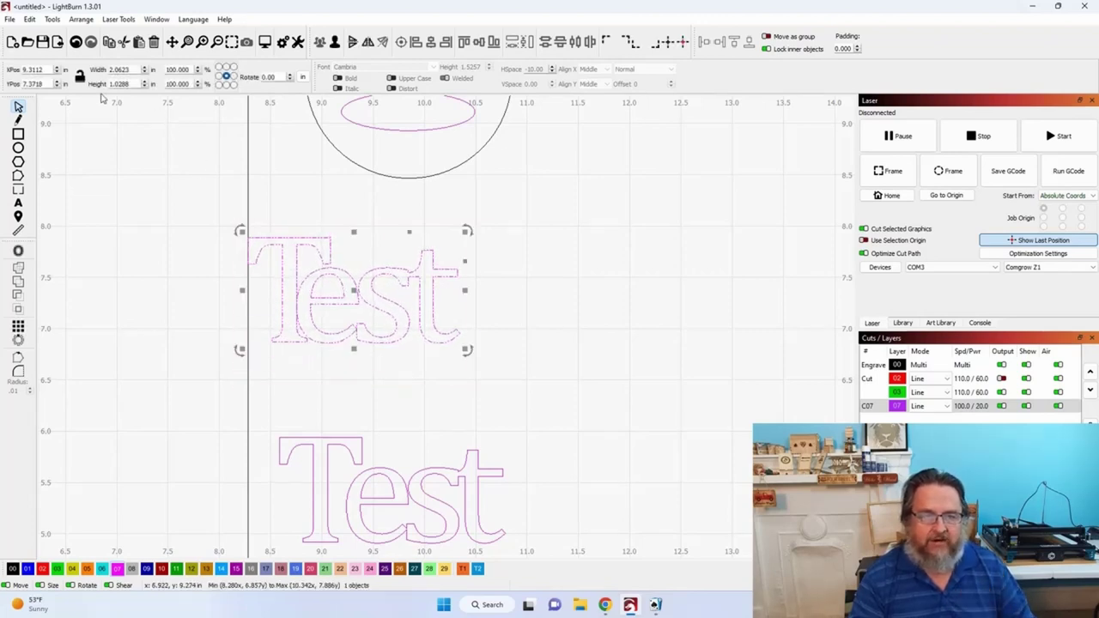
pyautogui.click(76, 46)
pyautogui.click(75, 47)
pyautogui.click(76, 46)
pyautogui.click(75, 46)
pyautogui.moveTo(473, 321); pyautogui.dragTo(76, 352)
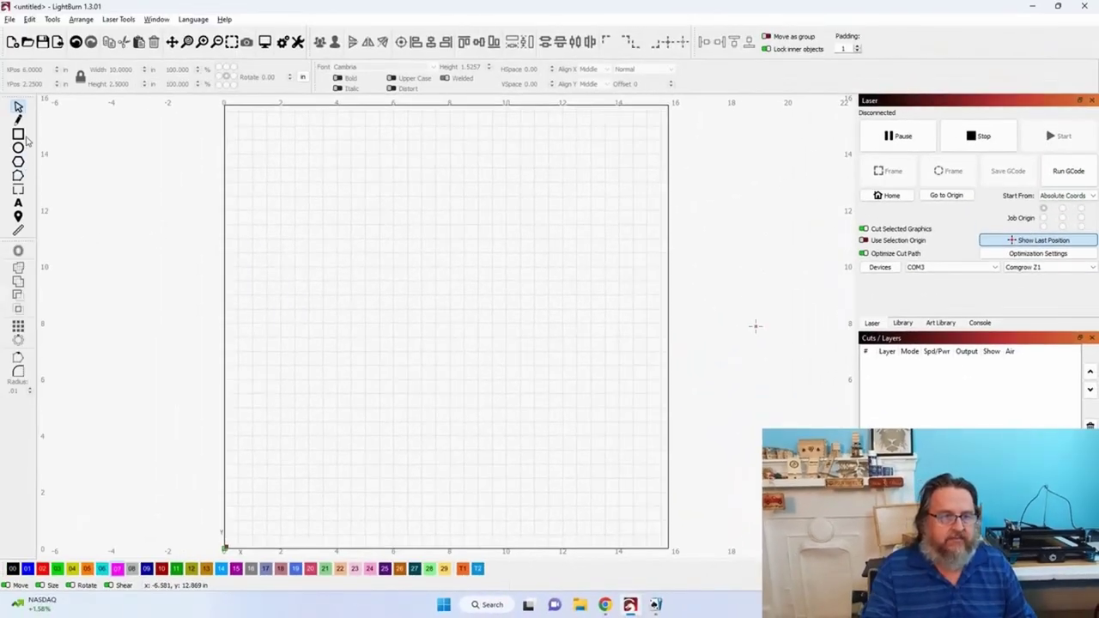
# Step: Draw rectangles of assorted sizes in a row near the page's upper left
pyautogui.click(19, 134)
pyautogui.moveTo(259, 187); pyautogui.dragTo(297, 222)
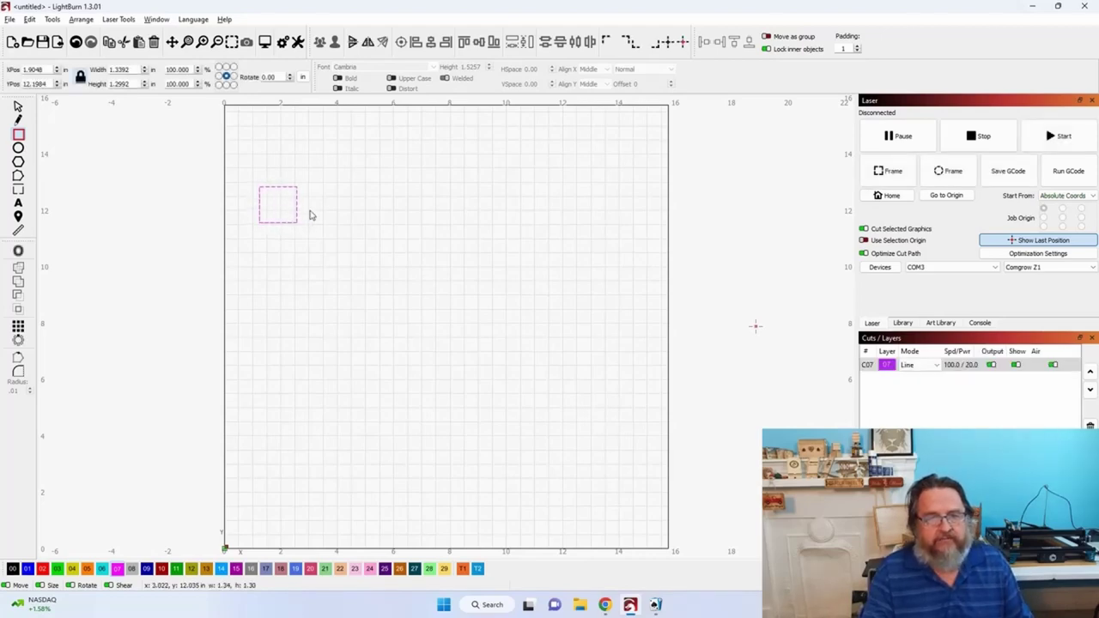
pyautogui.moveTo(310, 204); pyautogui.dragTo(369, 275)
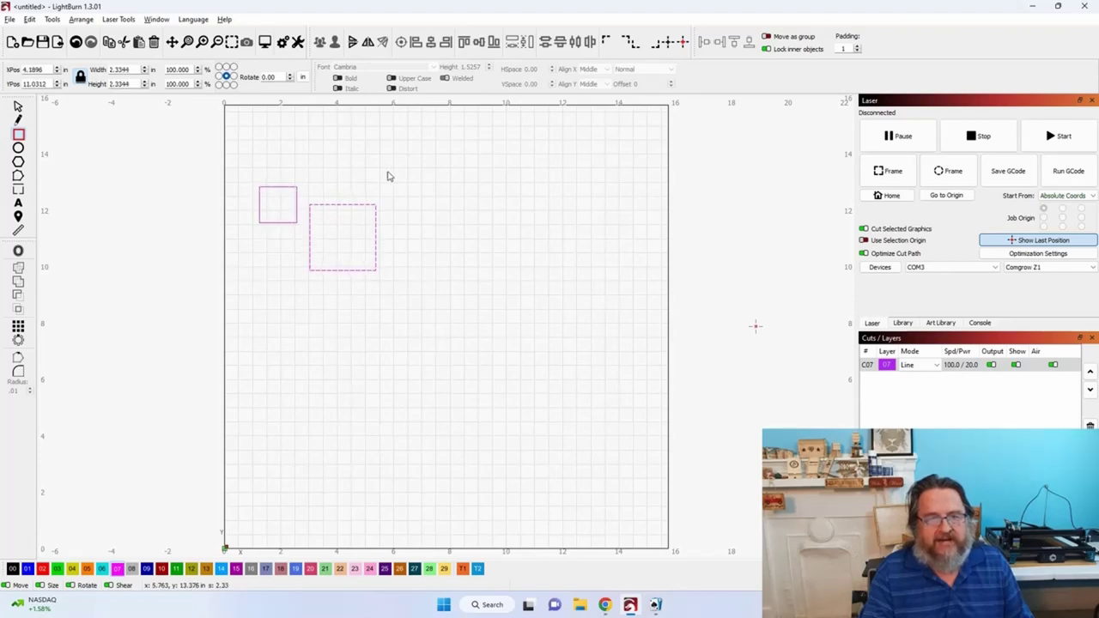
pyautogui.moveTo(386, 173); pyautogui.dragTo(490, 245)
pyautogui.moveTo(511, 180); pyautogui.dragTo(558, 226)
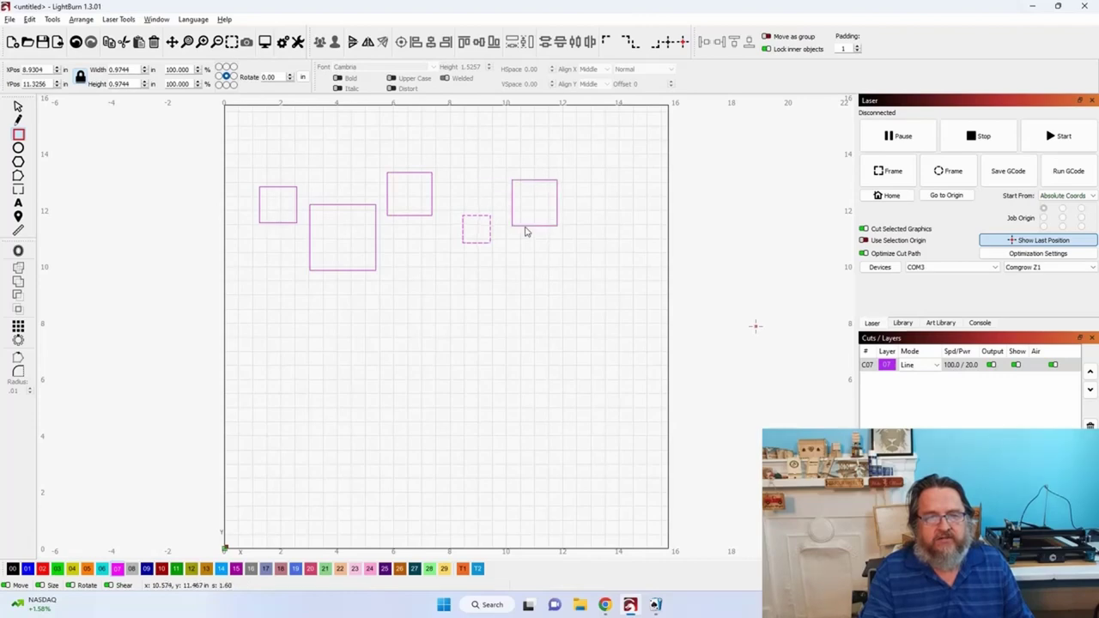
# Step: Select all the rectangles, align their bottom edges, and shift the row slightly right
pyautogui.click(18, 106)
pyautogui.click(250, 152)
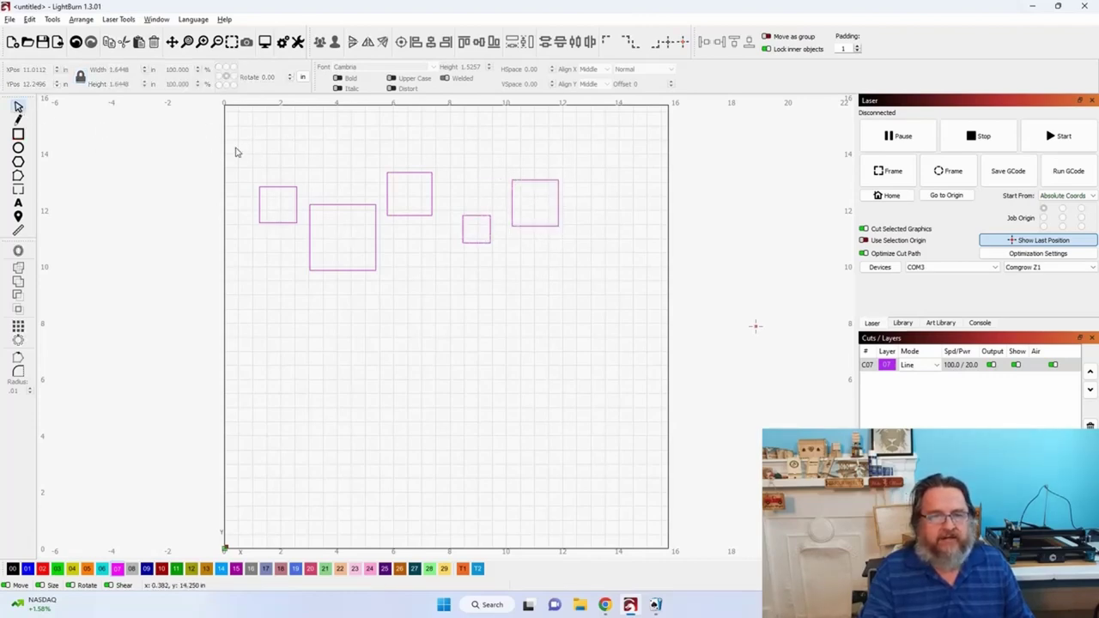
pyautogui.moveTo(239, 139); pyautogui.dragTo(601, 319)
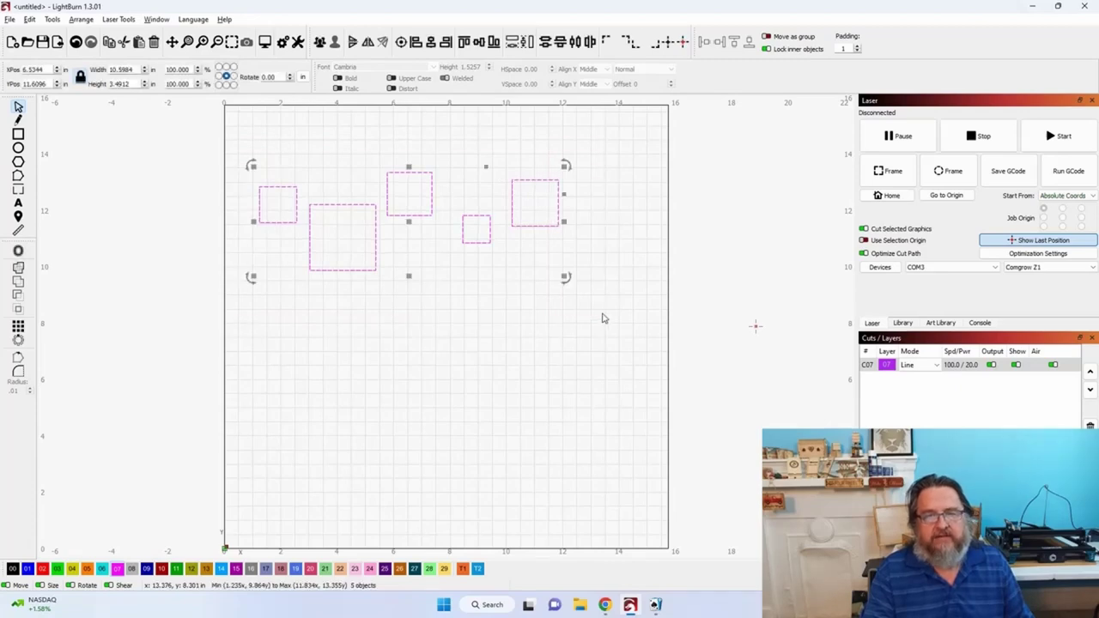
pyautogui.click(493, 42)
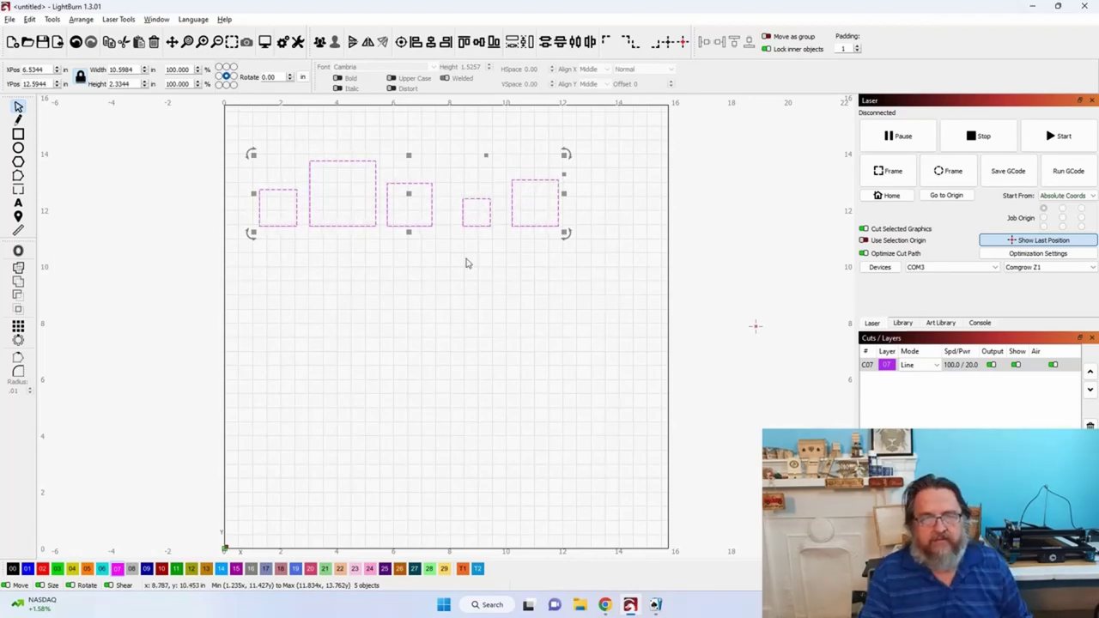
pyautogui.click(282, 144)
pyautogui.moveTo(230, 135); pyautogui.dragTo(592, 278)
pyautogui.moveTo(407, 194); pyautogui.dragTo(505, 203)
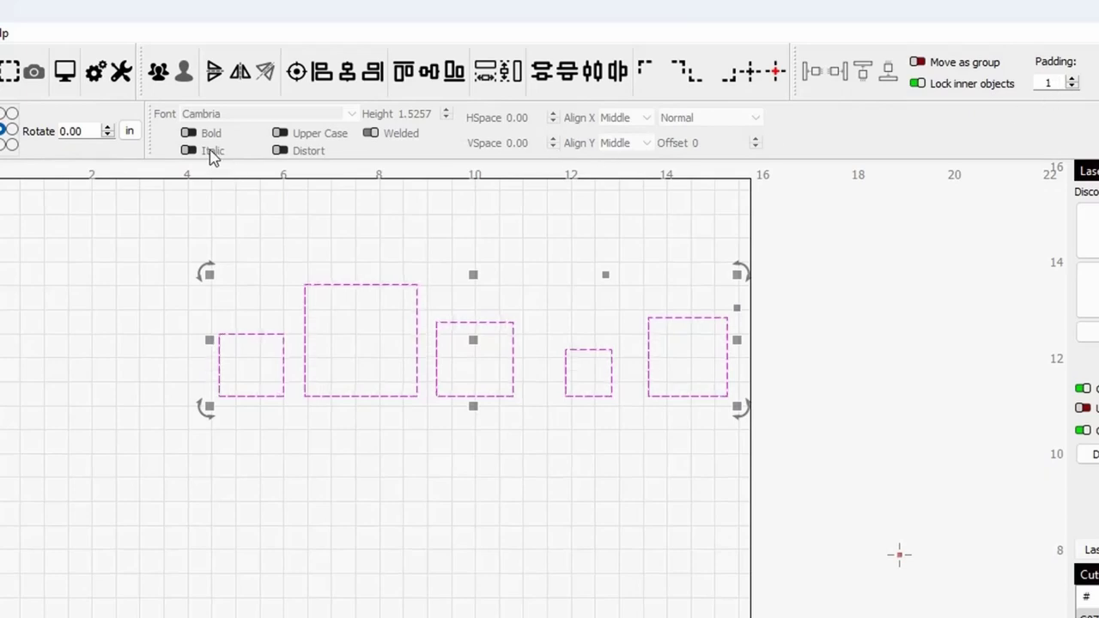
pyautogui.click(130, 131)
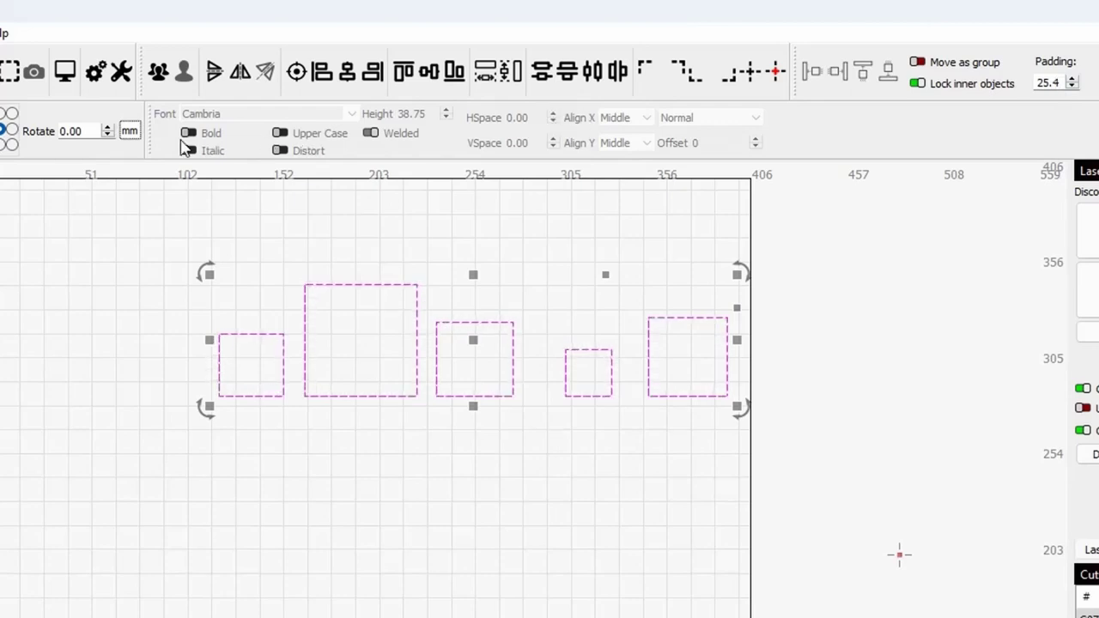
pyautogui.click(130, 133)
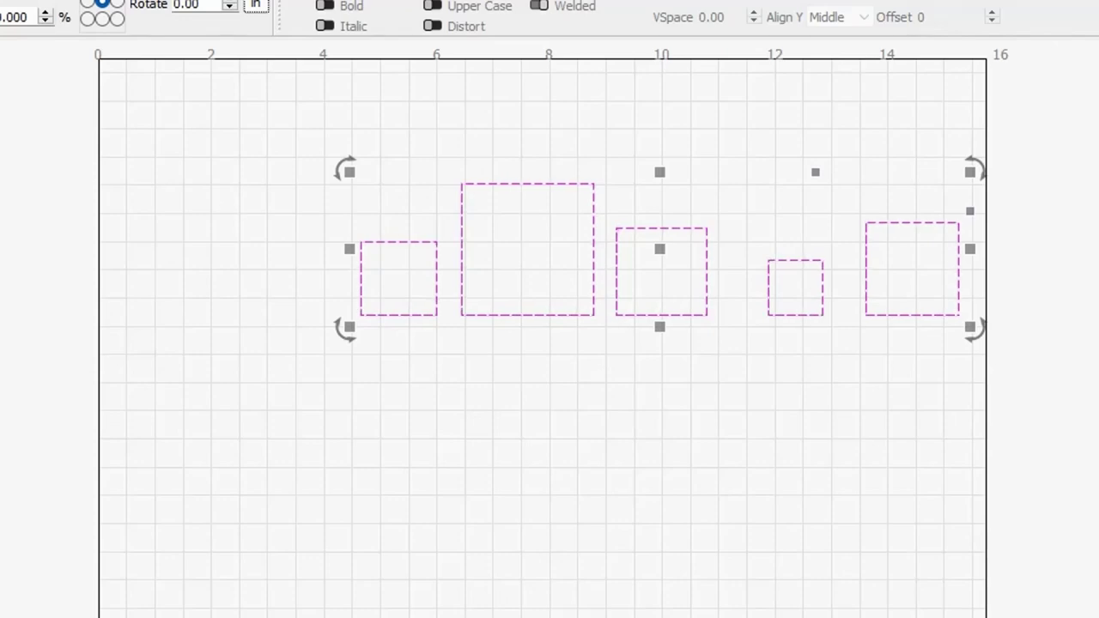
# Step: Draw and delete a test ellipse, then select all five rectangles
pyautogui.moveTo(115, 181); pyautogui.dragTo(316, 402)
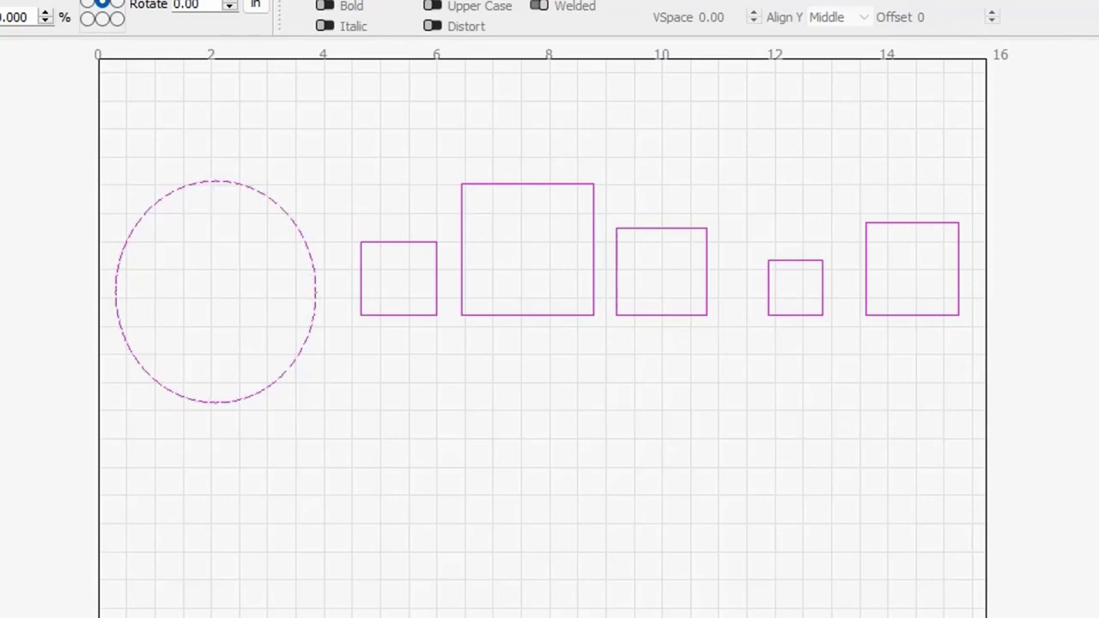
pyautogui.press('Escape')
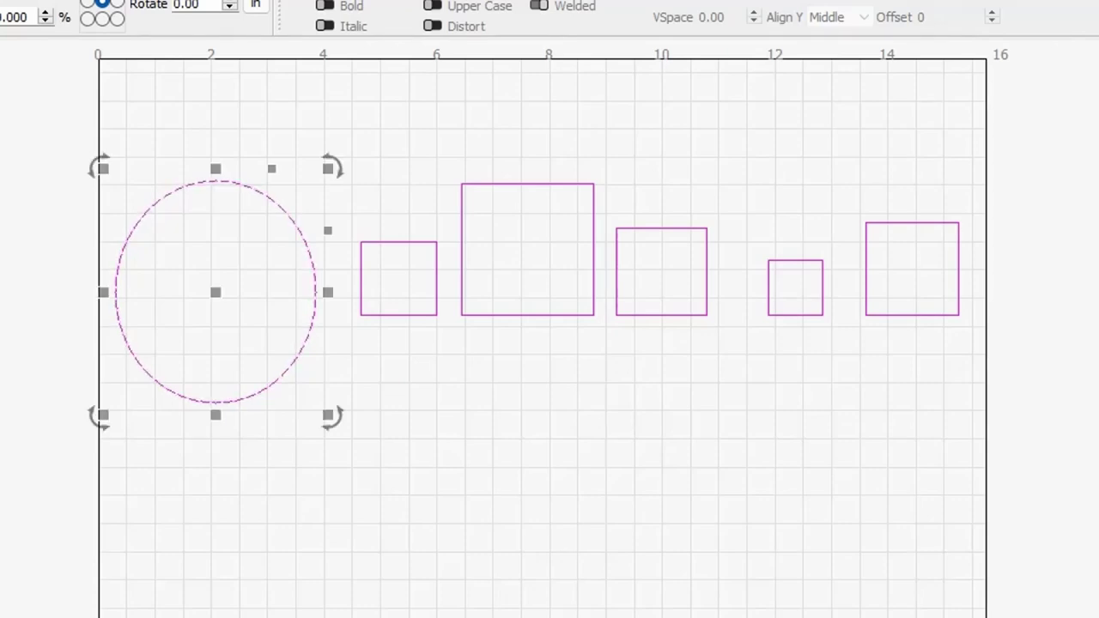
pyautogui.press('Delete')
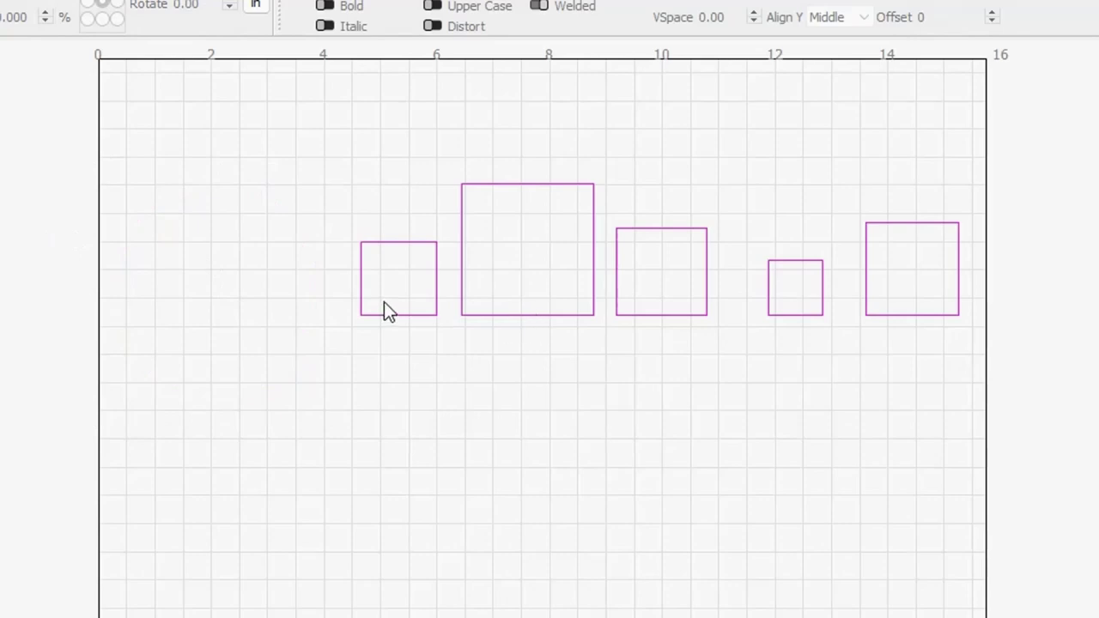
pyautogui.moveTo(315, 138); pyautogui.dragTo(1055, 417)
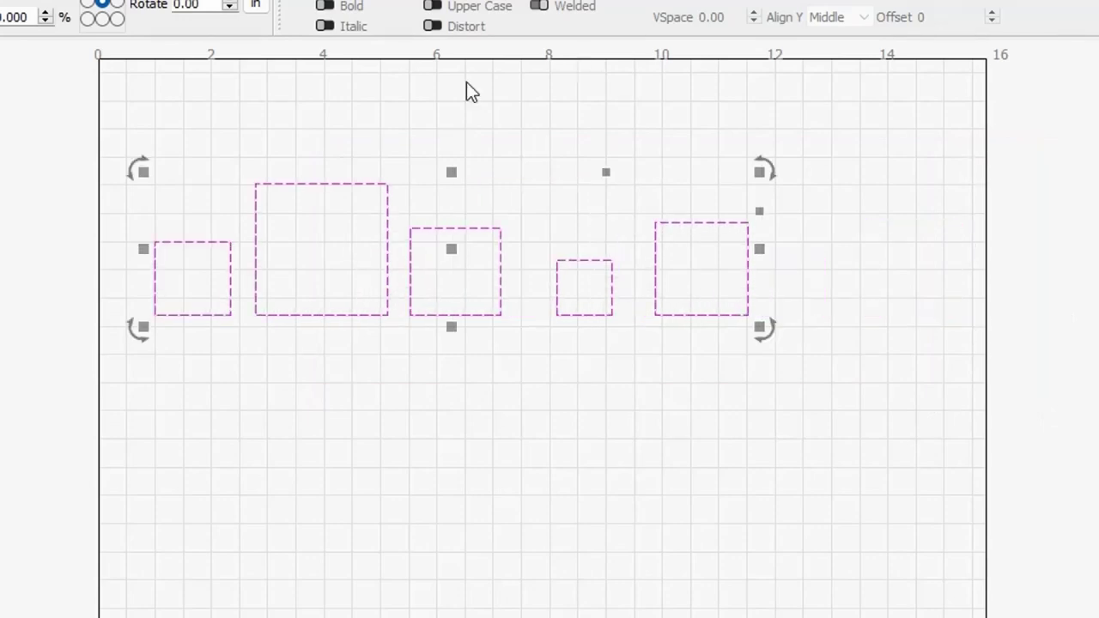
pyautogui.scroll(5, 163, 347)
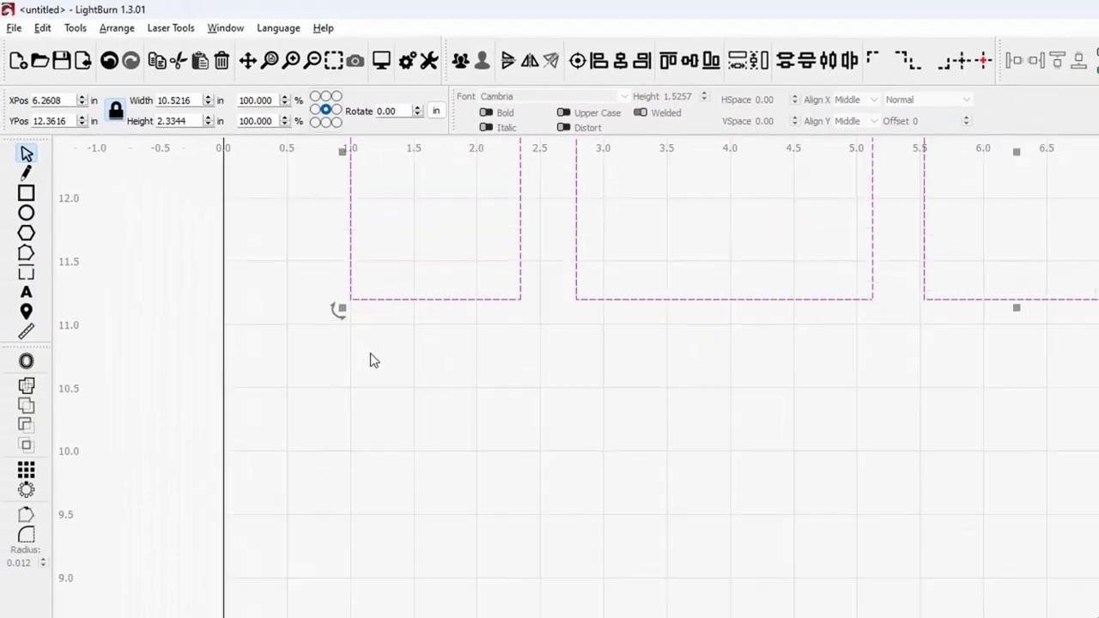
pyautogui.scroll(-1, 434, 257)
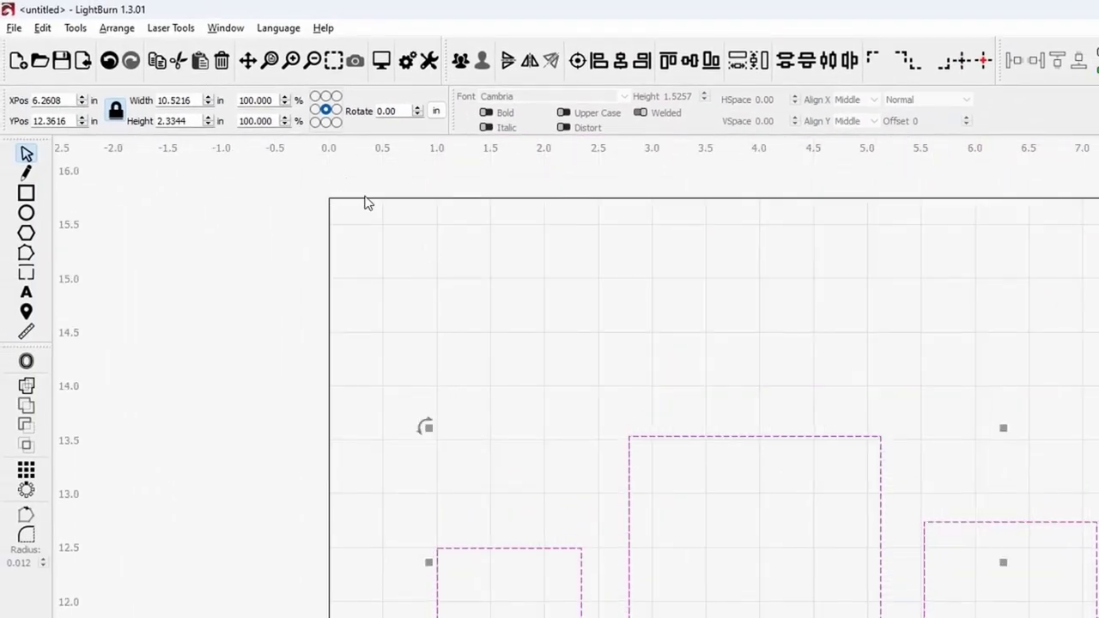
pyautogui.scroll(-3, 451, 498)
pyautogui.scroll(1, 382, 448)
pyautogui.scroll(3, 378, 439)
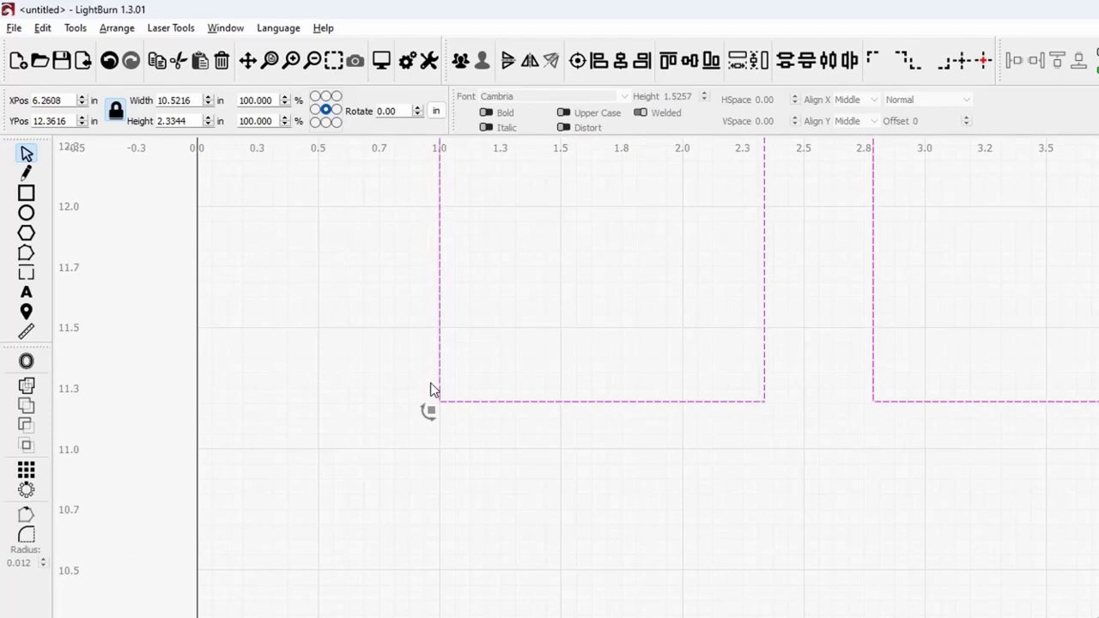
pyautogui.moveTo(435, 388); pyautogui.dragTo(374, 545)
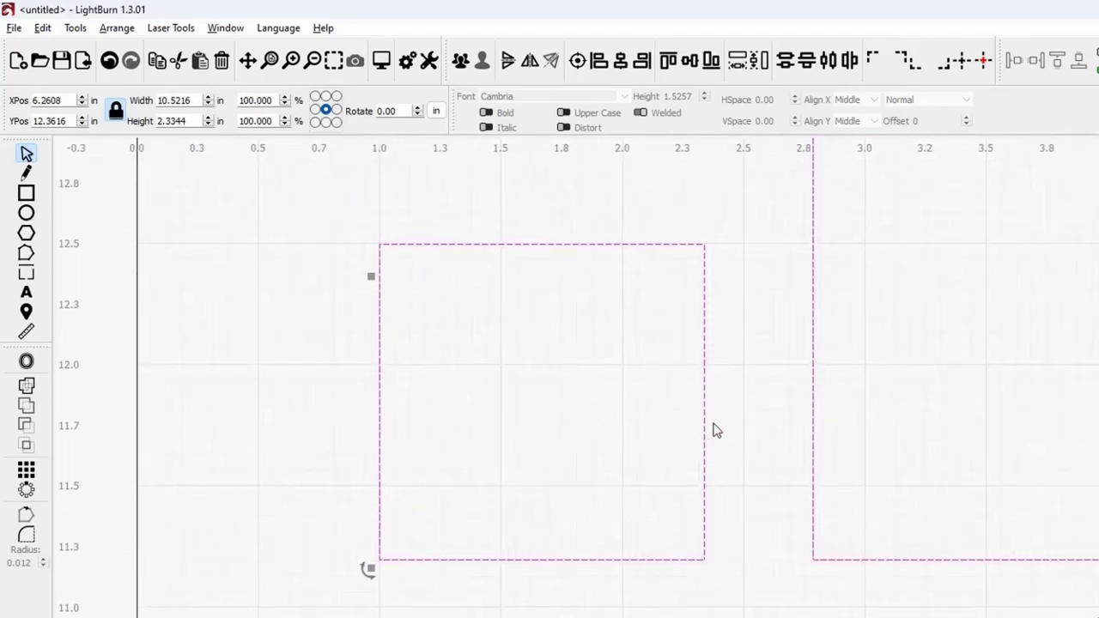
pyautogui.scroll(-3, 769, 442)
pyautogui.hscroll(5, 963, 612)
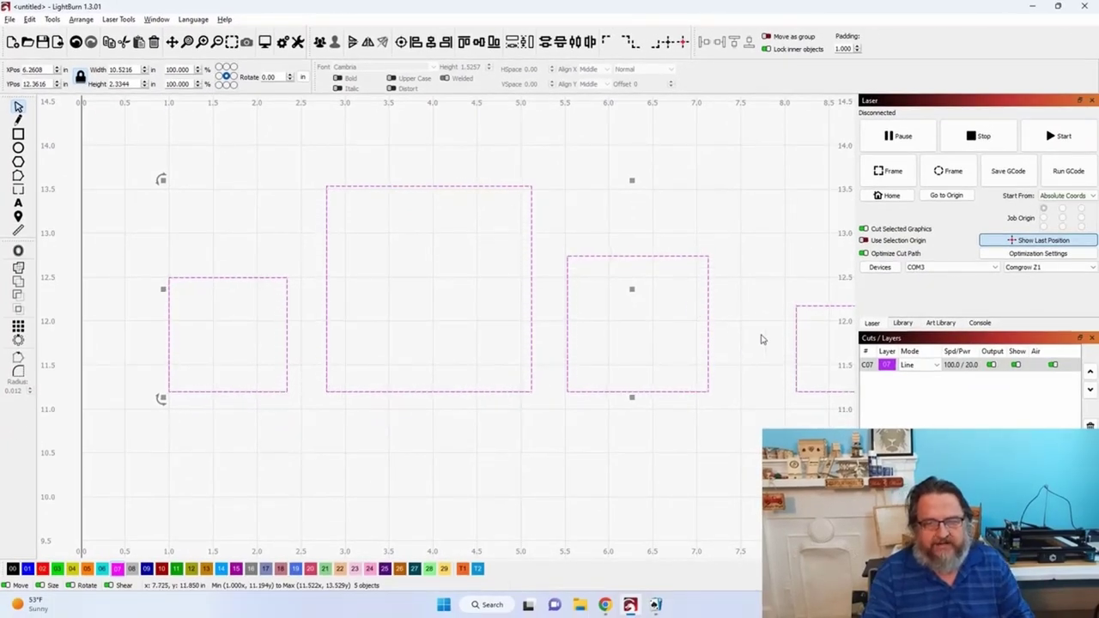
pyautogui.moveTo(397, 244); pyautogui.dragTo(386, 291)
pyautogui.scroll(-4, 376, 290)
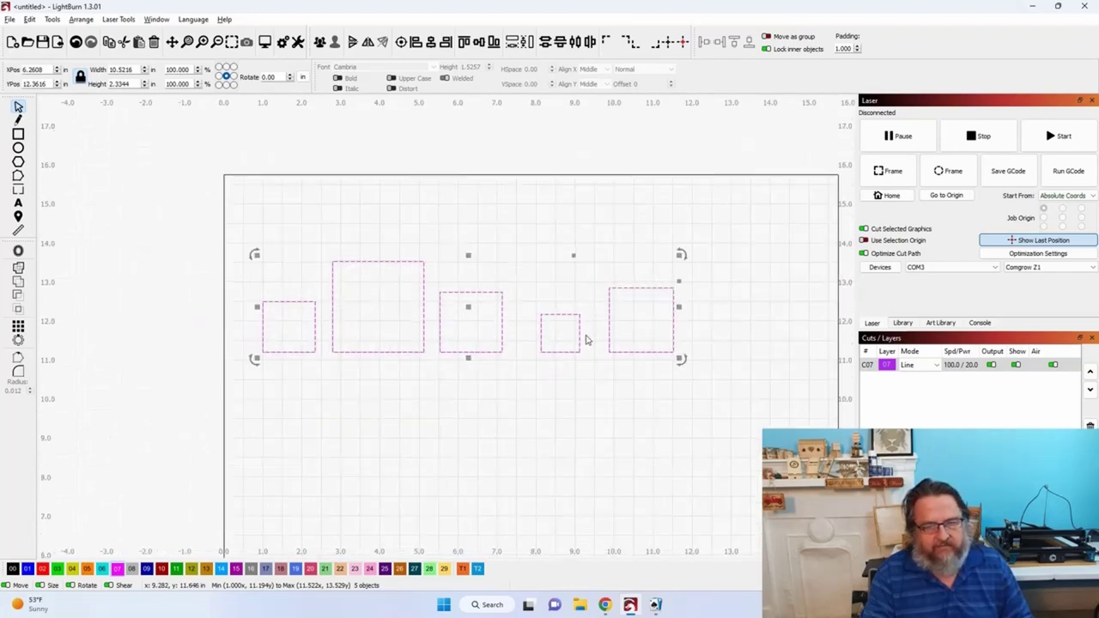
# Step: Dock the four, then the three, right-hand rectangles right and back left
pyautogui.click(326, 232)
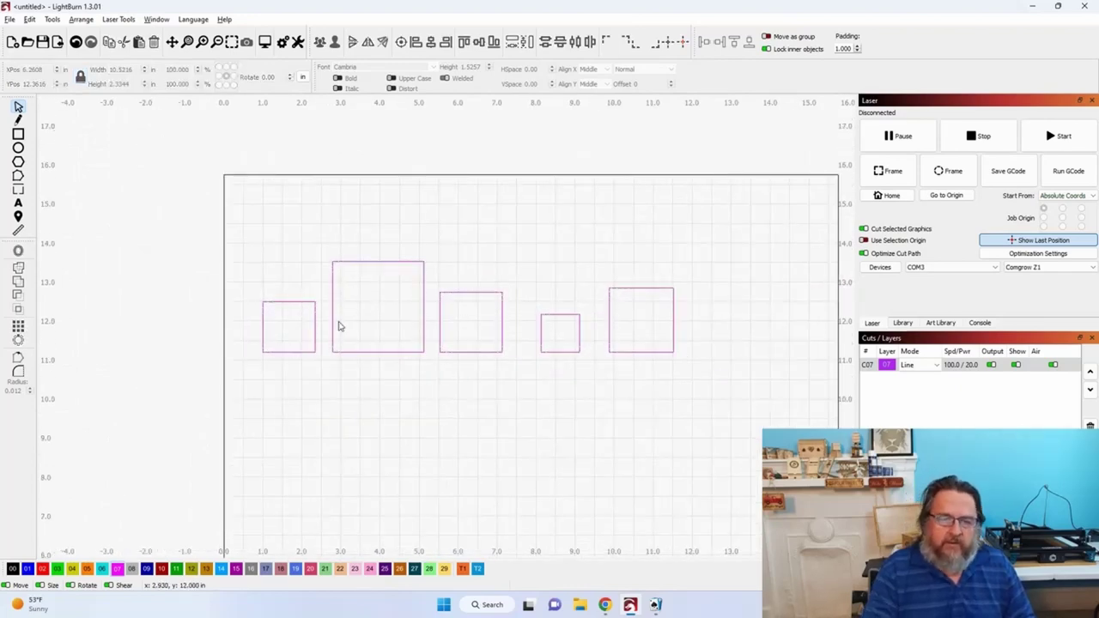
pyautogui.moveTo(318, 230); pyautogui.dragTo(741, 412)
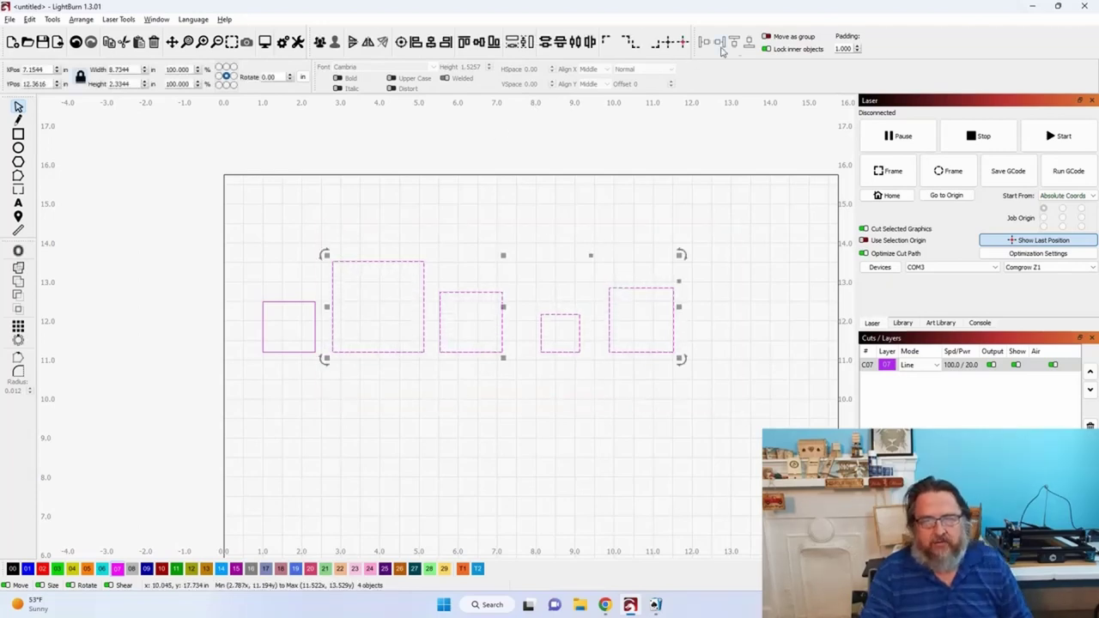
pyautogui.click(720, 43)
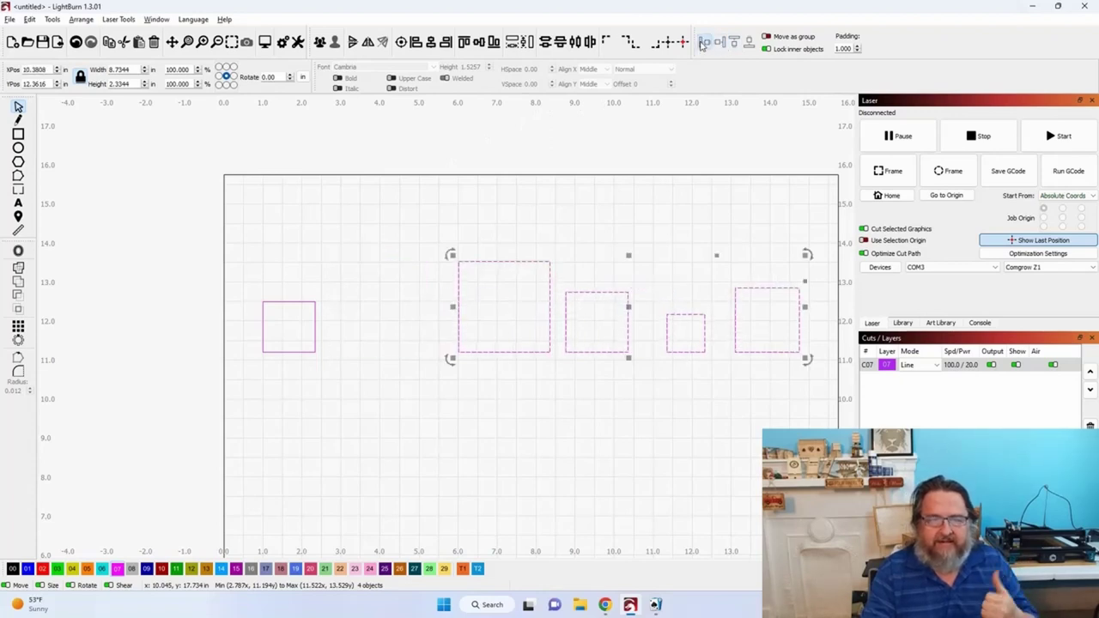
pyautogui.click(703, 43)
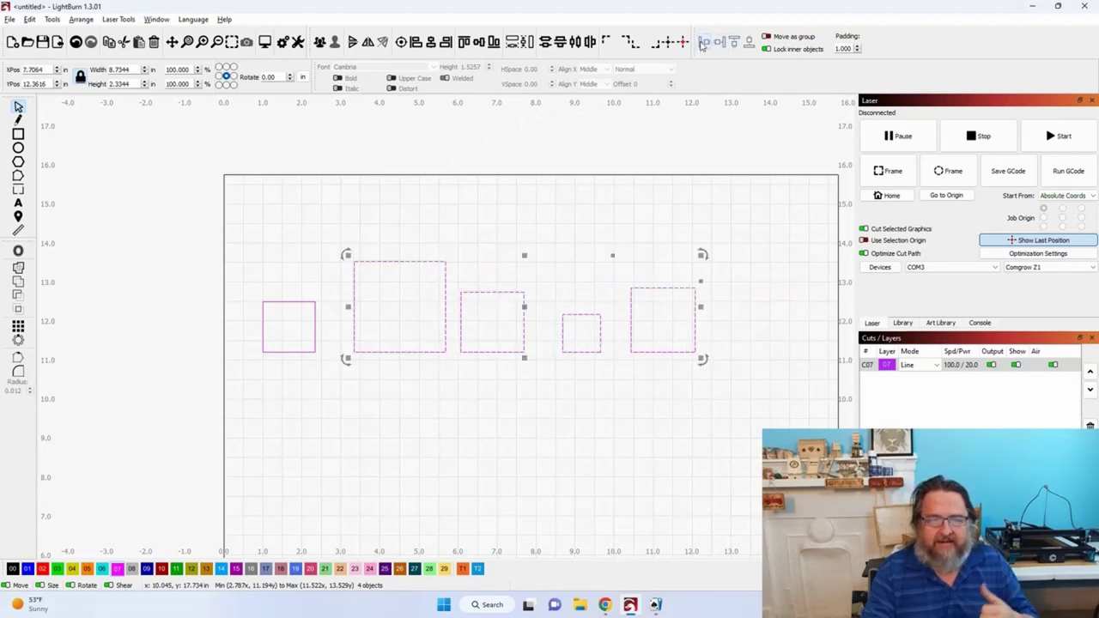
pyautogui.click(353, 404)
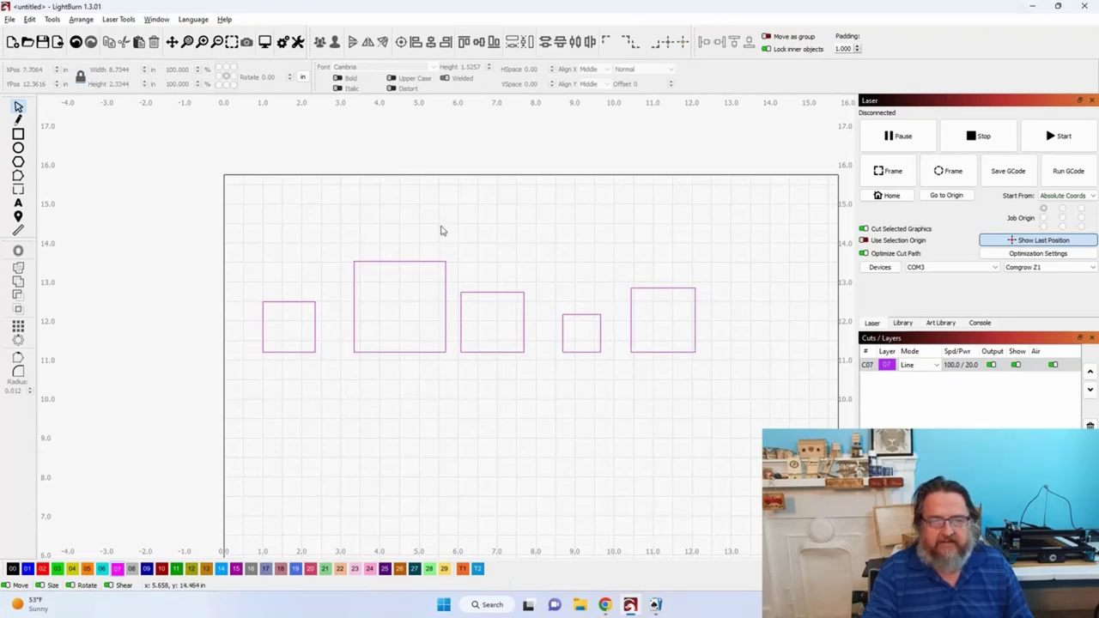
pyautogui.moveTo(455, 217); pyautogui.dragTo(738, 424)
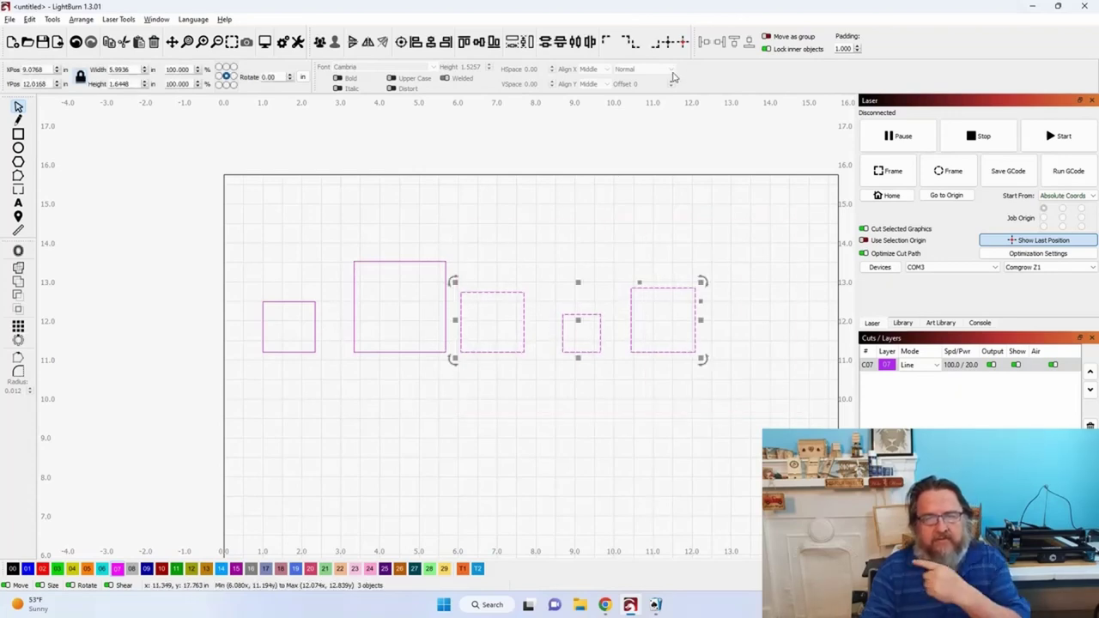
pyautogui.click(718, 43)
pyautogui.click(703, 41)
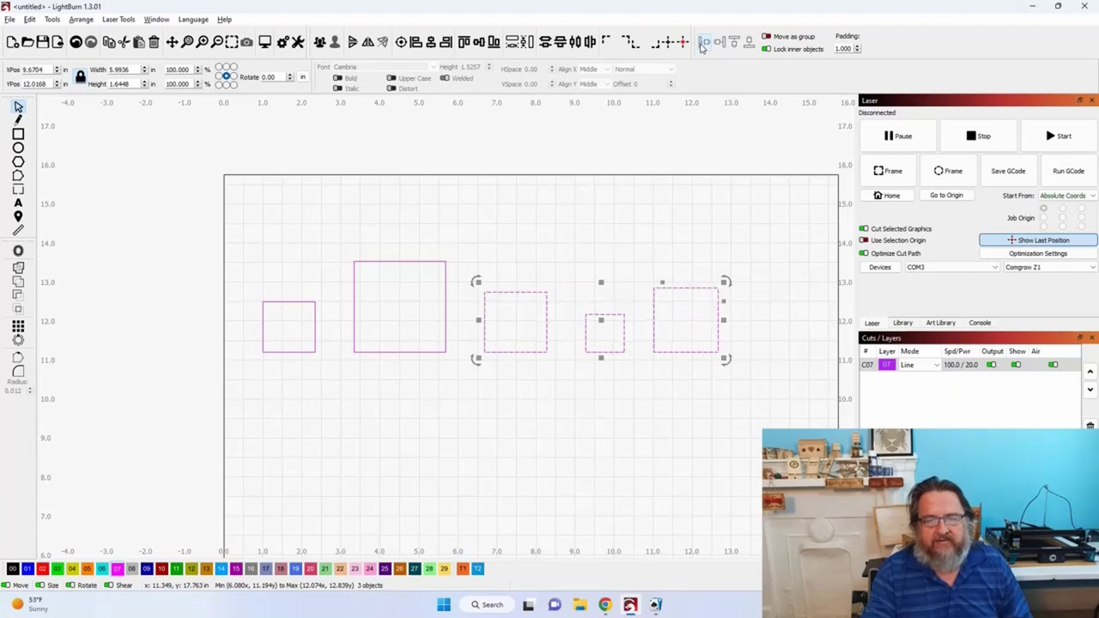
# Step: Dock the two right-hand rectangles, then the rightmost square, right and back left
pyautogui.click(556, 212)
pyautogui.moveTo(562, 238); pyautogui.dragTo(797, 419)
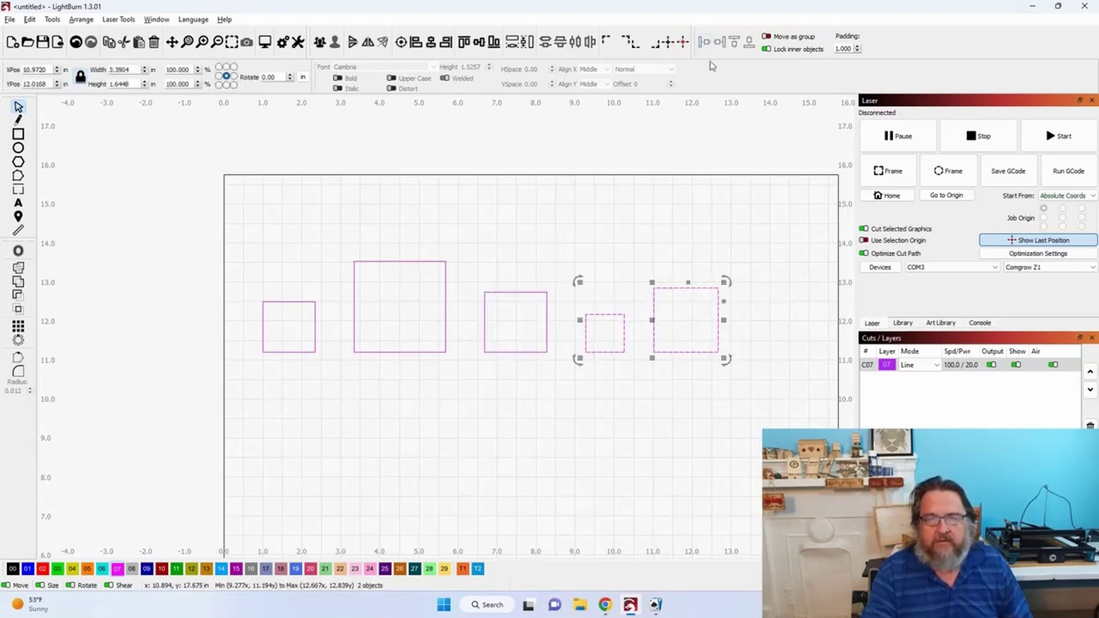
pyautogui.click(719, 46)
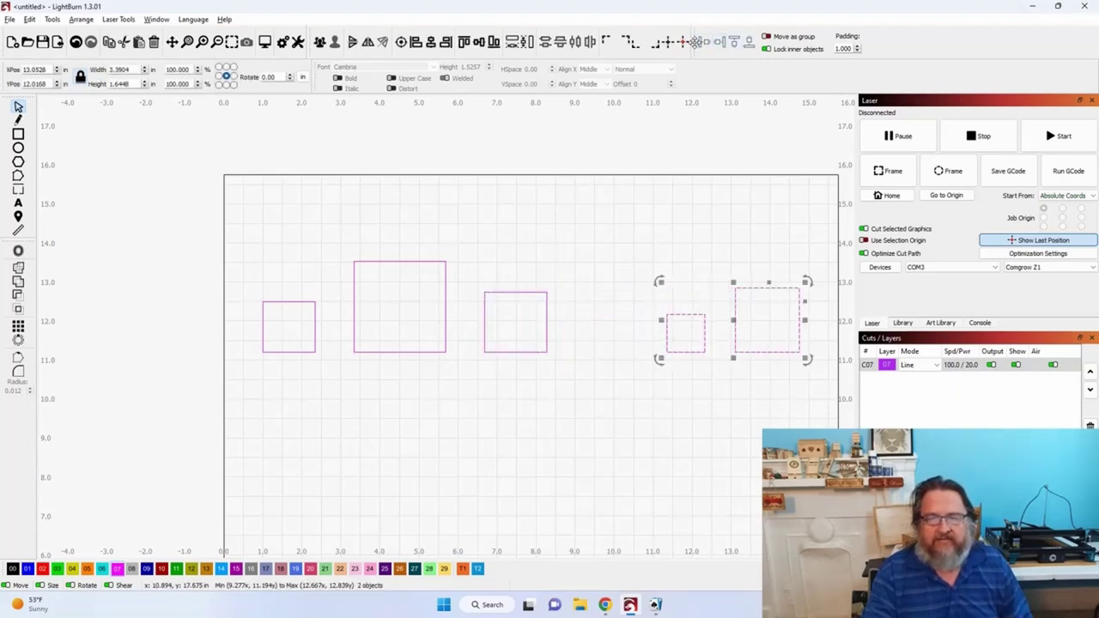
pyautogui.click(704, 43)
pyautogui.click(633, 191)
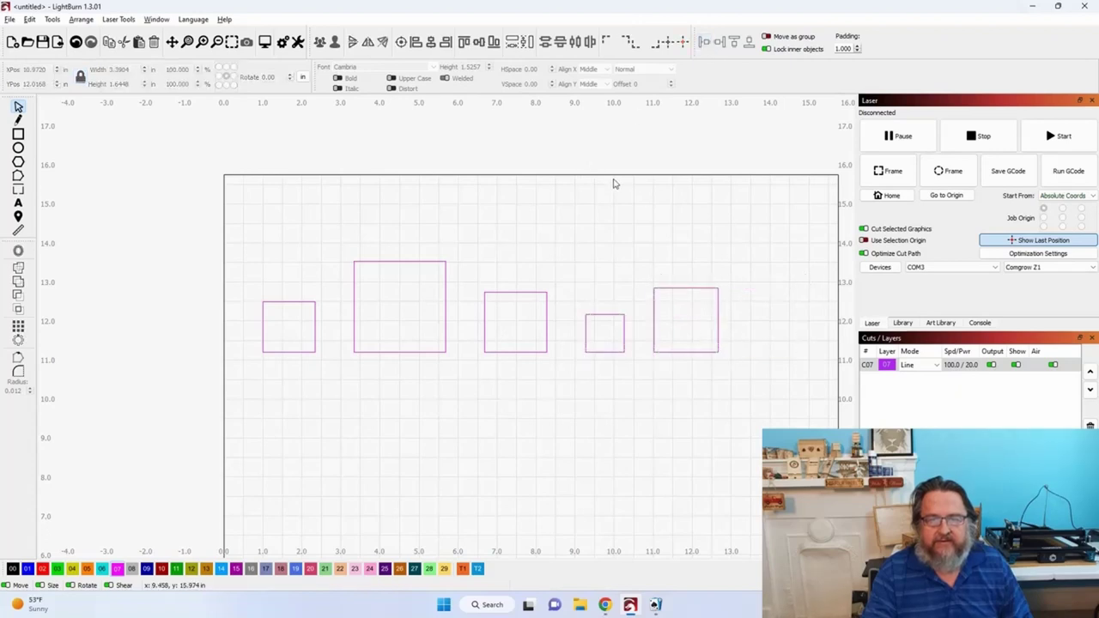
pyautogui.moveTo(646, 213); pyautogui.dragTo(856, 408)
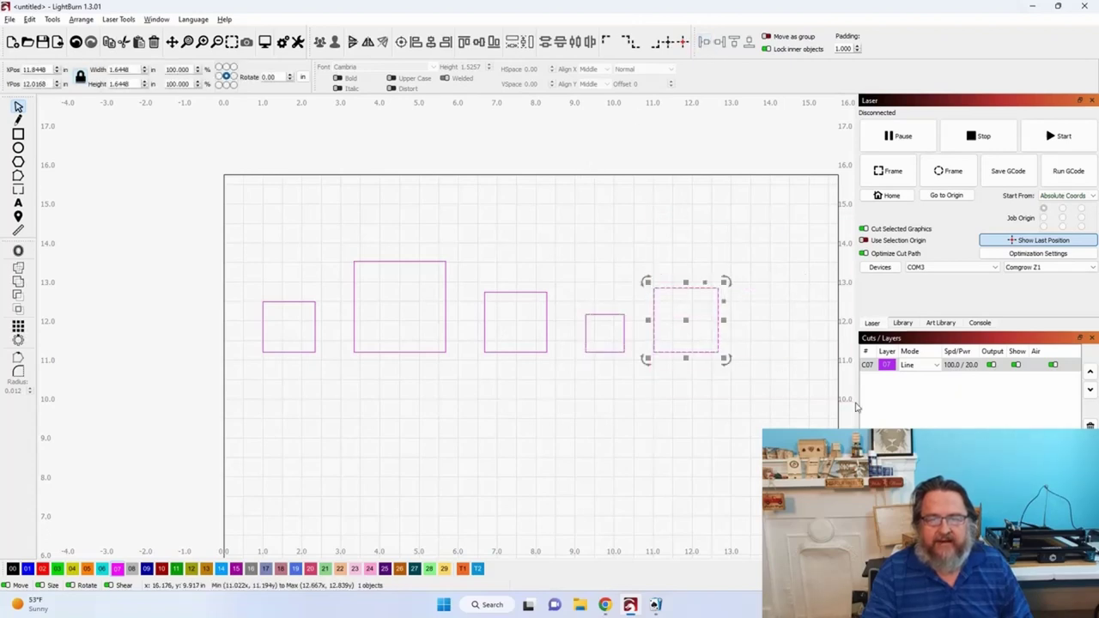
pyautogui.click(718, 47)
pyautogui.click(704, 43)
pyautogui.click(639, 153)
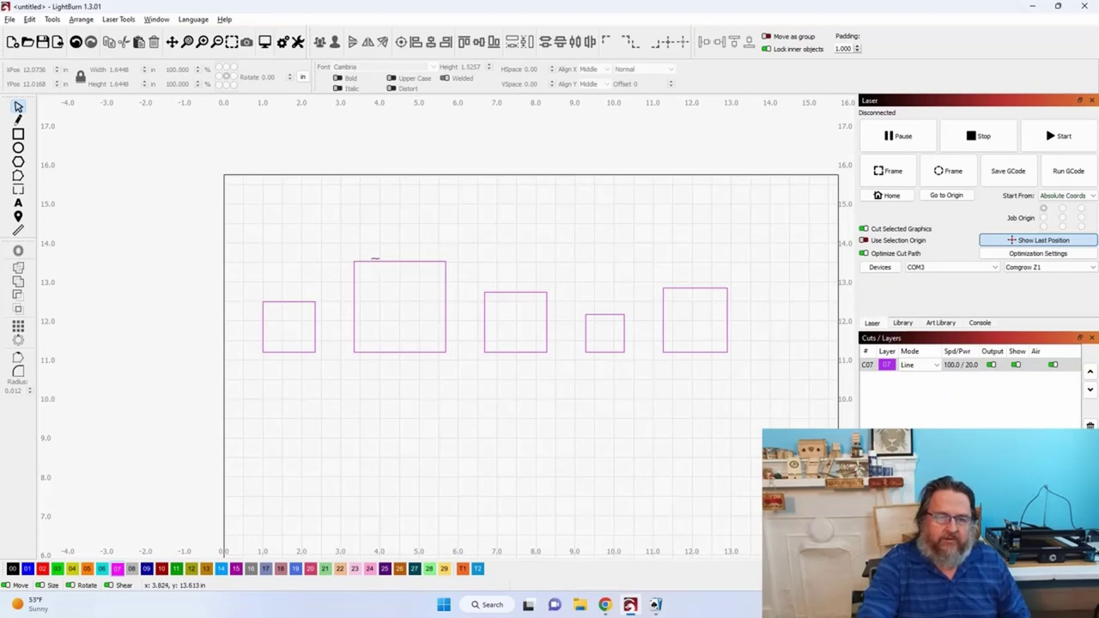
# Step: Delete four rectangles and resize the remaining one to a 1 × 1 in square
pyautogui.moveTo(345, 244); pyautogui.dragTo(846, 395)
pyautogui.press('Delete')
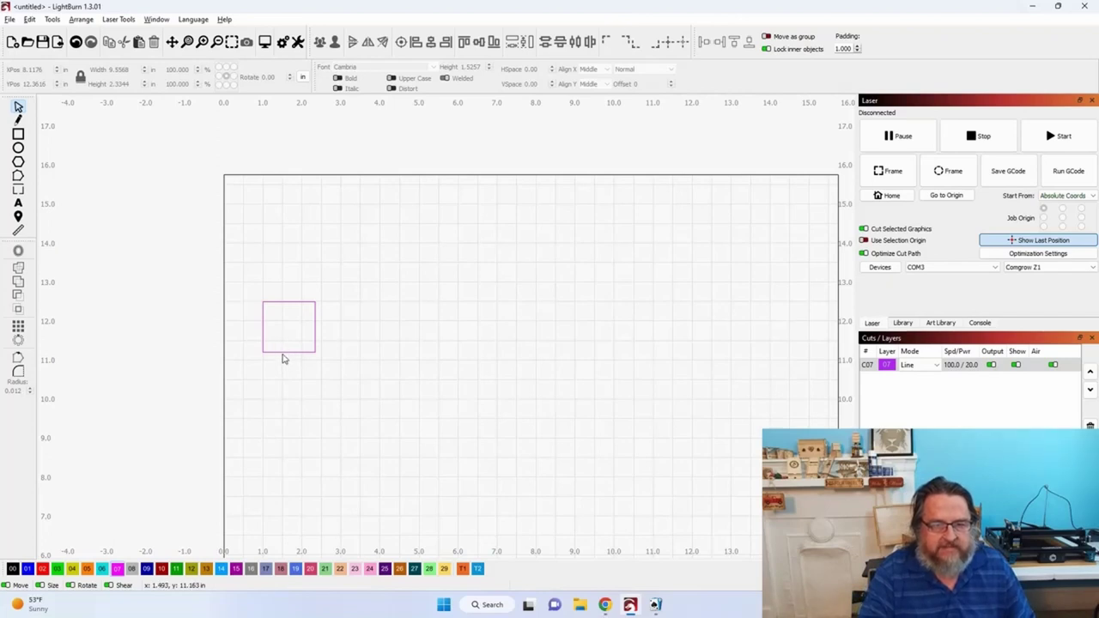
pyautogui.click(283, 353)
pyautogui.doubleClick(132, 69)
pyautogui.write('1')
pyautogui.press('Tab')
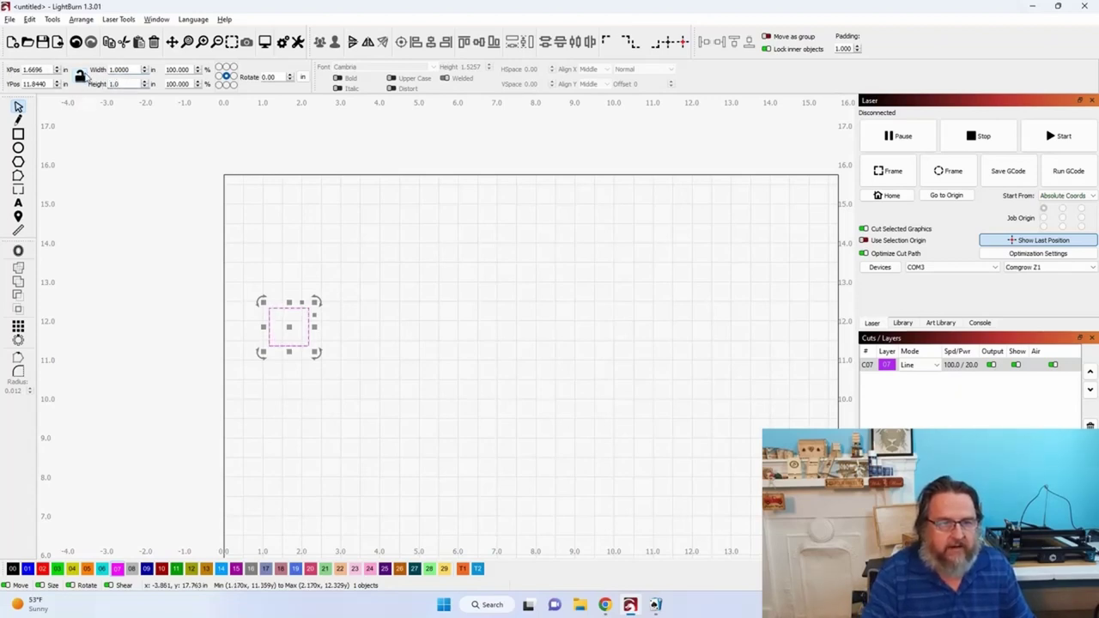
pyautogui.write('1.0')
pyautogui.click(284, 253)
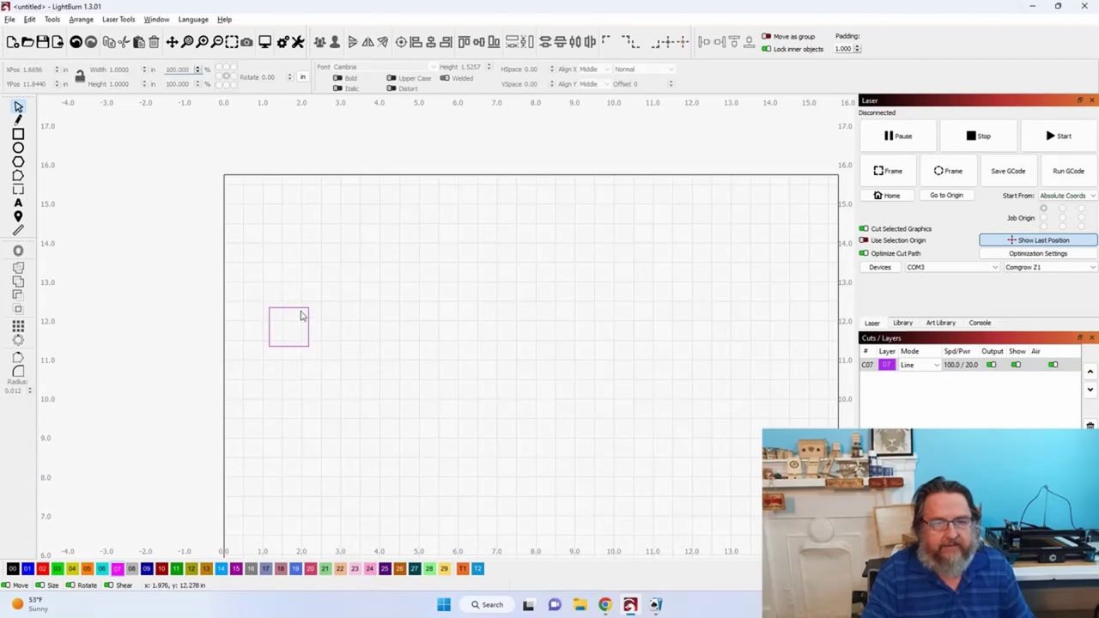
# Step: Copy the square to its right and nudge the original slightly left
pyautogui.click(302, 313)
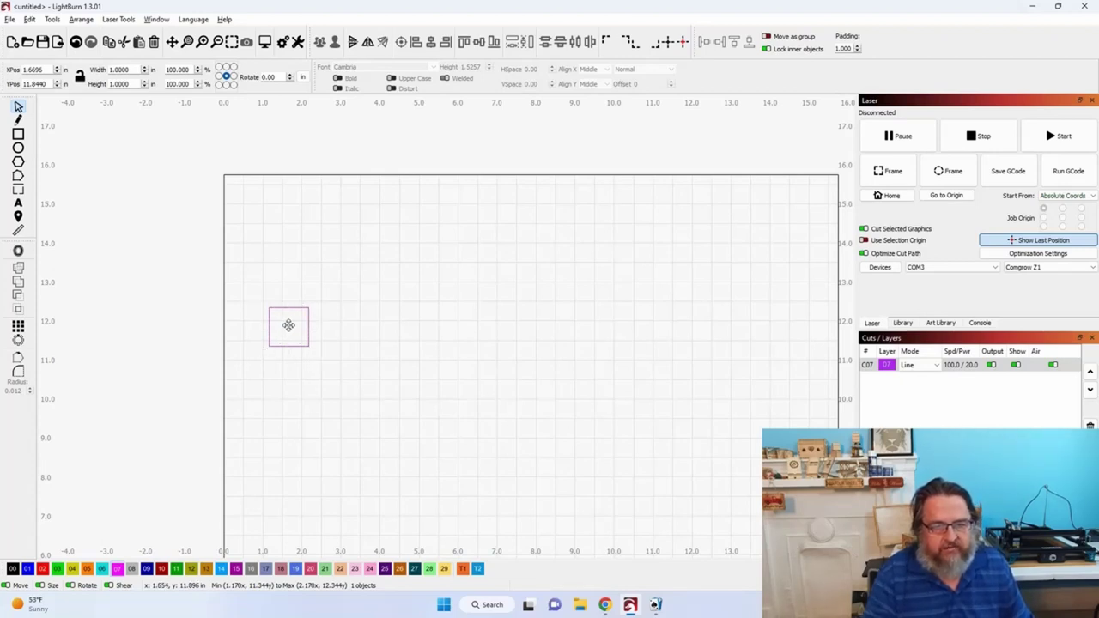
pyautogui.moveTo(289, 325); pyautogui.dragTo(357, 333)
pyautogui.click(324, 333)
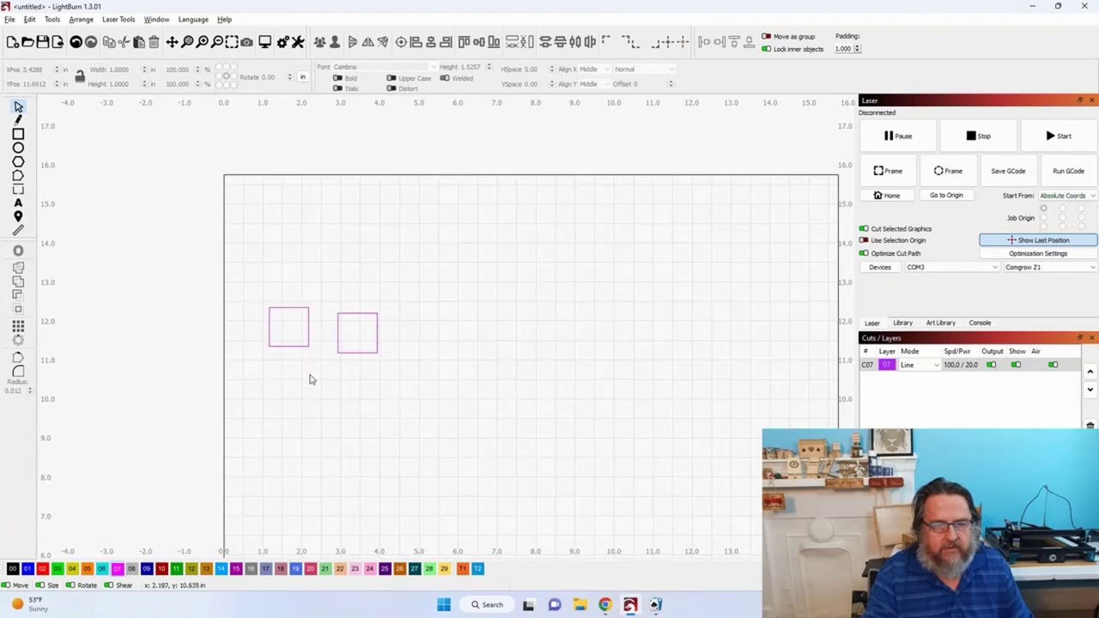
pyautogui.moveTo(303, 369); pyautogui.dragTo(232, 298)
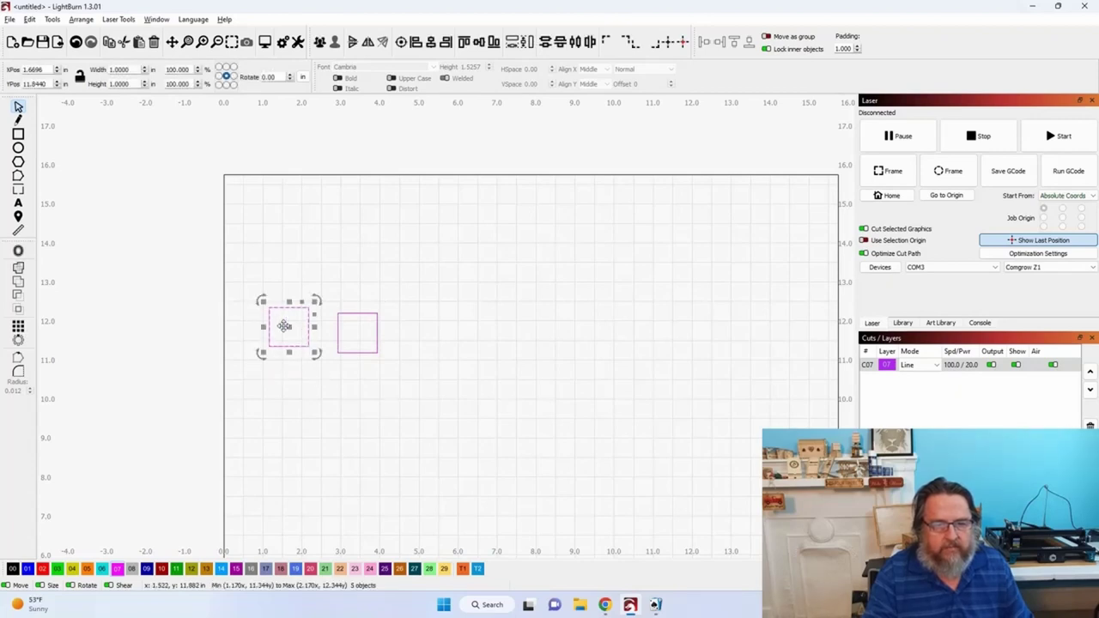
pyautogui.moveTo(288, 329)
pyautogui.mouseDown()
pyautogui.moveTo(422, 340)
pyautogui.moveTo(273, 335)
pyautogui.mouseUp()
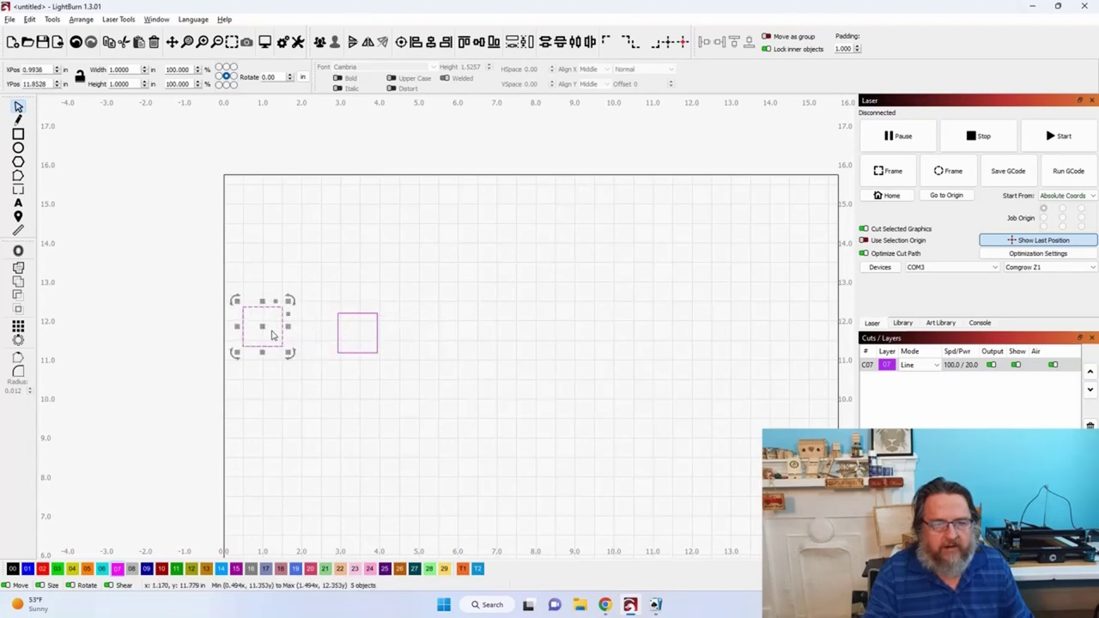
pyautogui.click(338, 344)
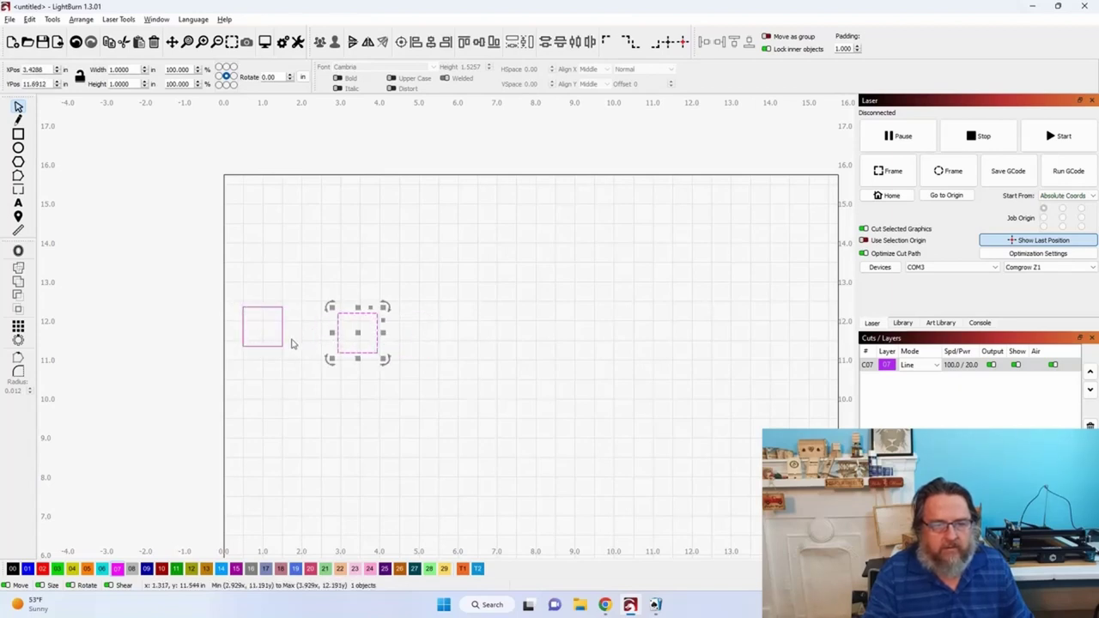
pyautogui.click(265, 346)
# Step: Copy the square along the row to make six, moving the leftmost to the right end
pyautogui.moveTo(268, 338); pyautogui.dragTo(418, 336)
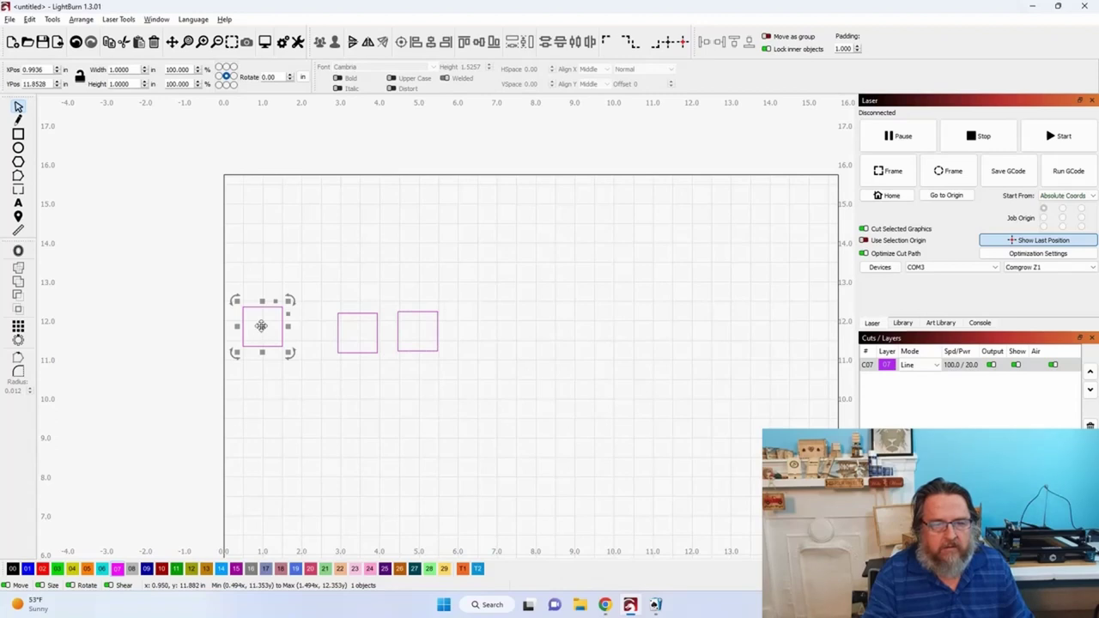
pyautogui.moveTo(261, 326); pyautogui.dragTo(471, 327)
pyautogui.moveTo(259, 326); pyautogui.dragTo(473, 327)
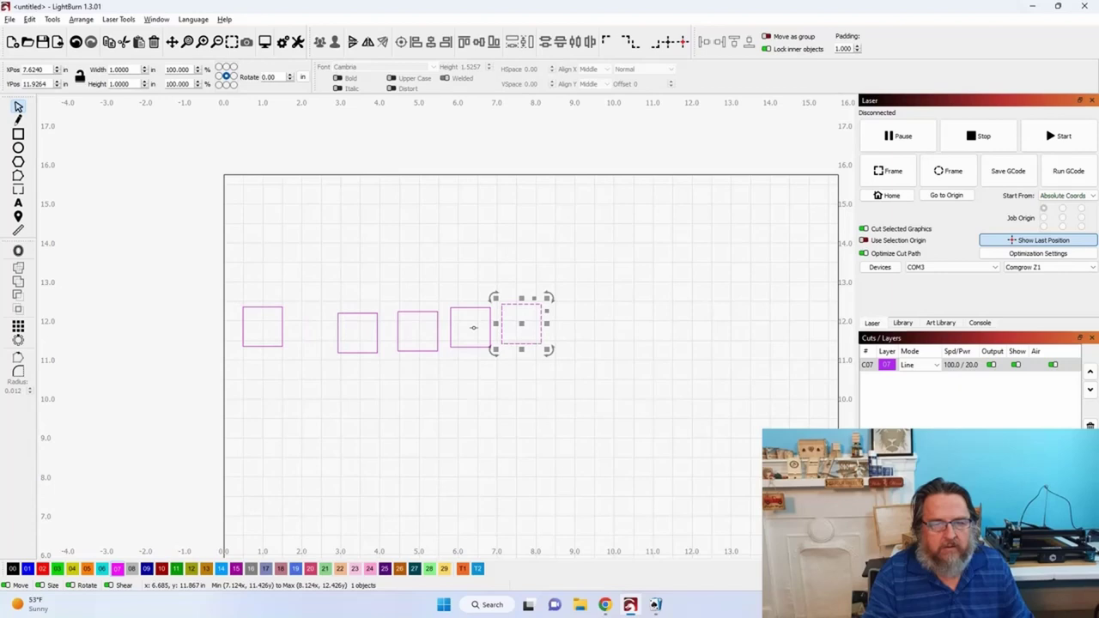
pyautogui.click(262, 351)
pyautogui.moveTo(260, 333); pyautogui.dragTo(577, 325)
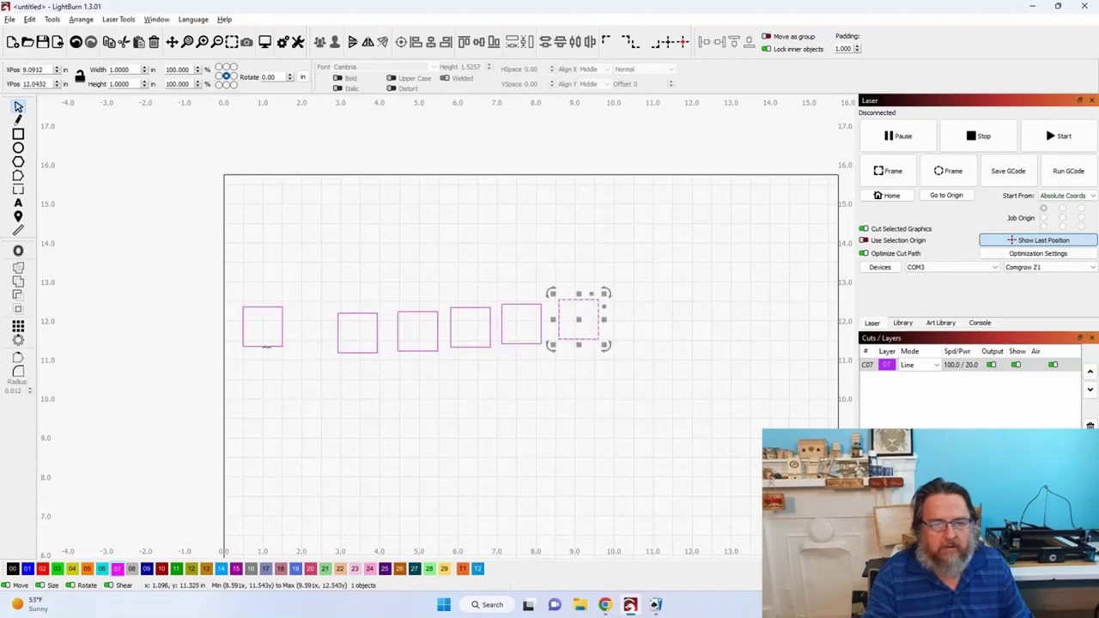
pyautogui.click(266, 347)
pyautogui.click(262, 328)
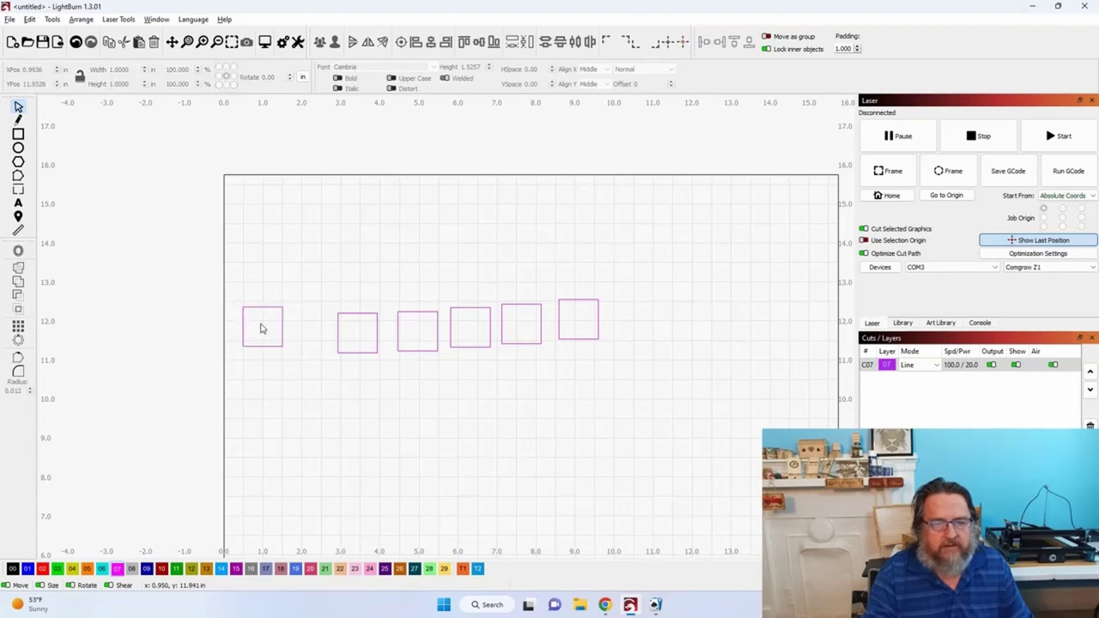
pyautogui.click(261, 346)
pyautogui.moveTo(266, 327); pyautogui.dragTo(638, 314)
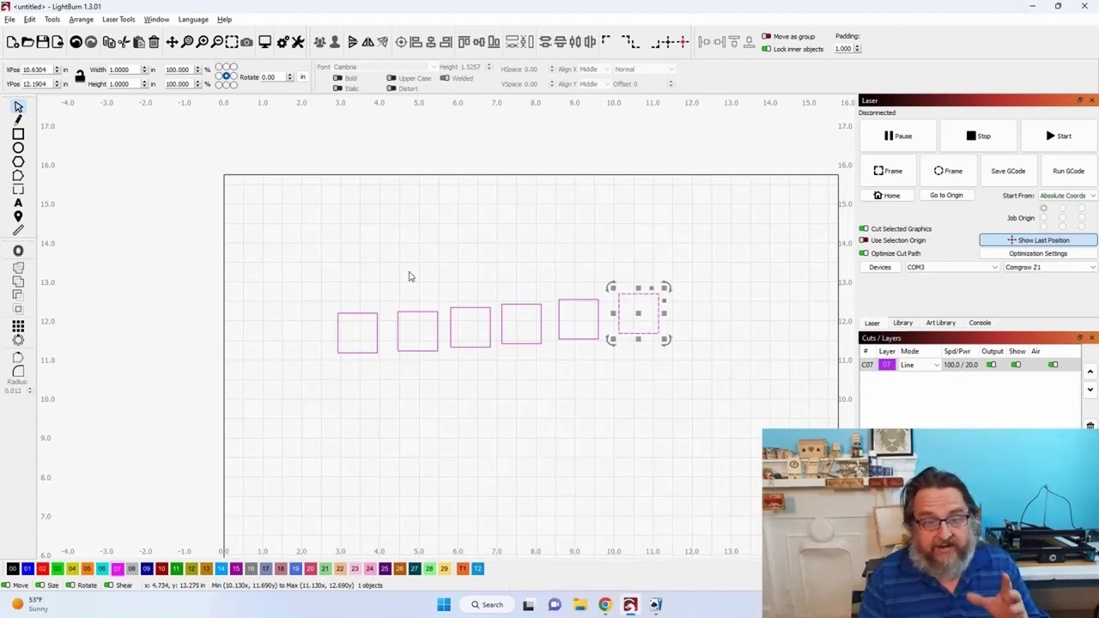
# Step: Select all six squares and dock them leftward
pyautogui.click(337, 270)
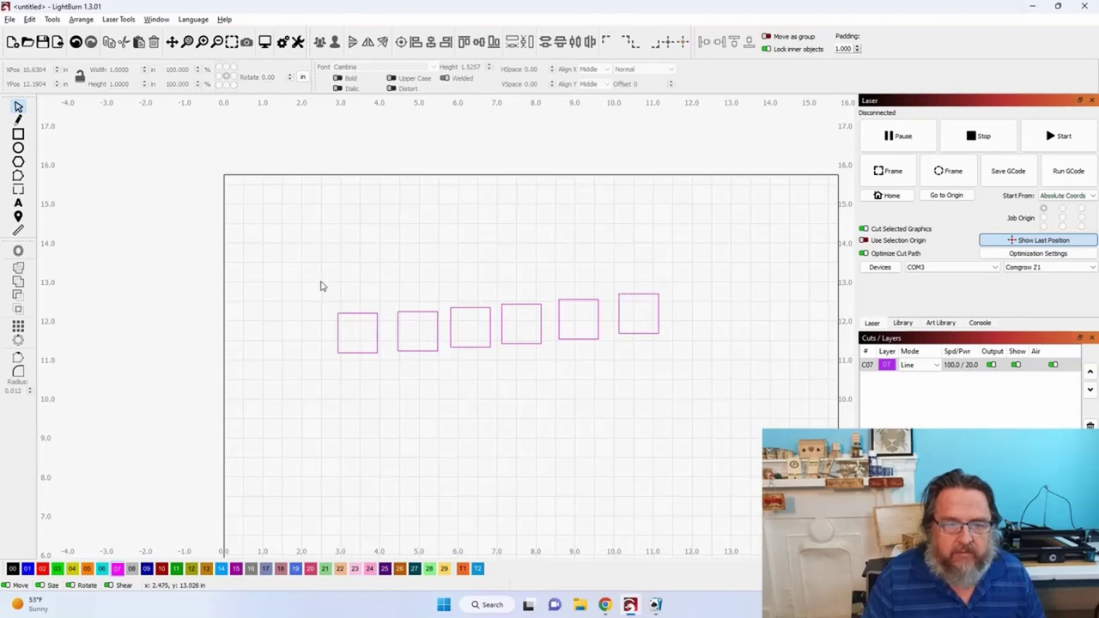
pyautogui.moveTo(321, 286); pyautogui.dragTo(769, 404)
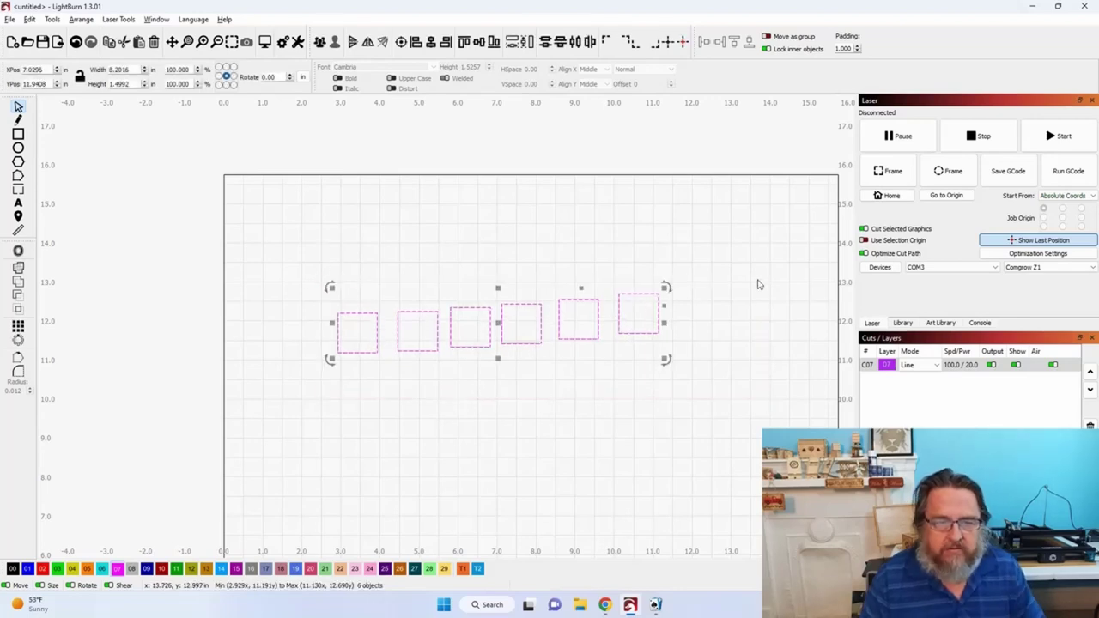
pyautogui.click(702, 46)
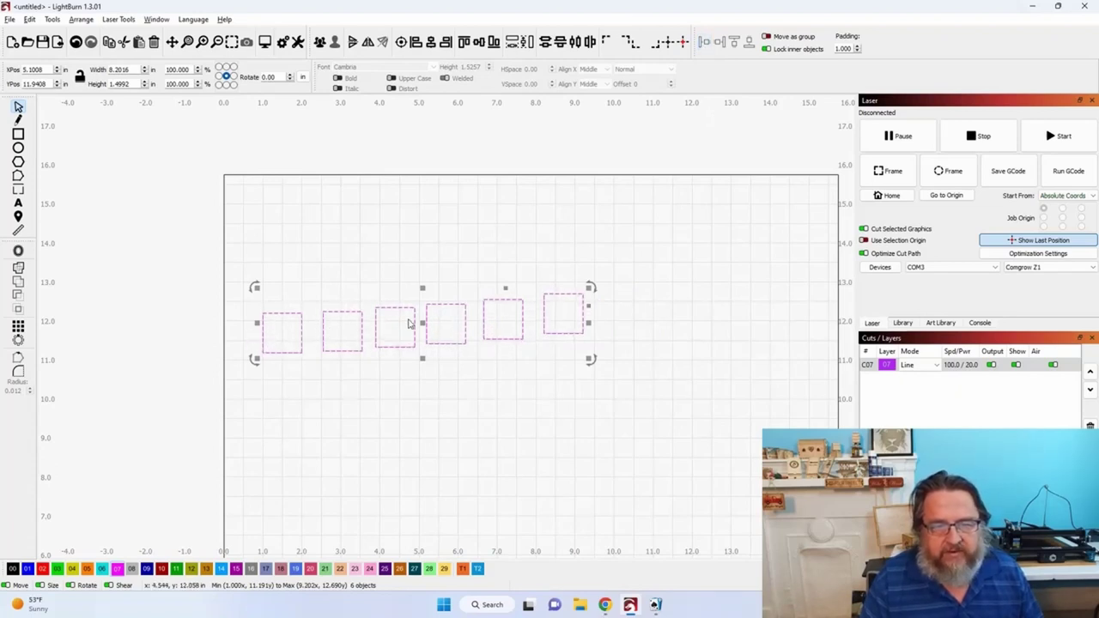
# Step: Reselect all six squares and drag the row to the right as a group
pyautogui.click(373, 276)
pyautogui.moveTo(311, 253); pyautogui.dragTo(635, 378)
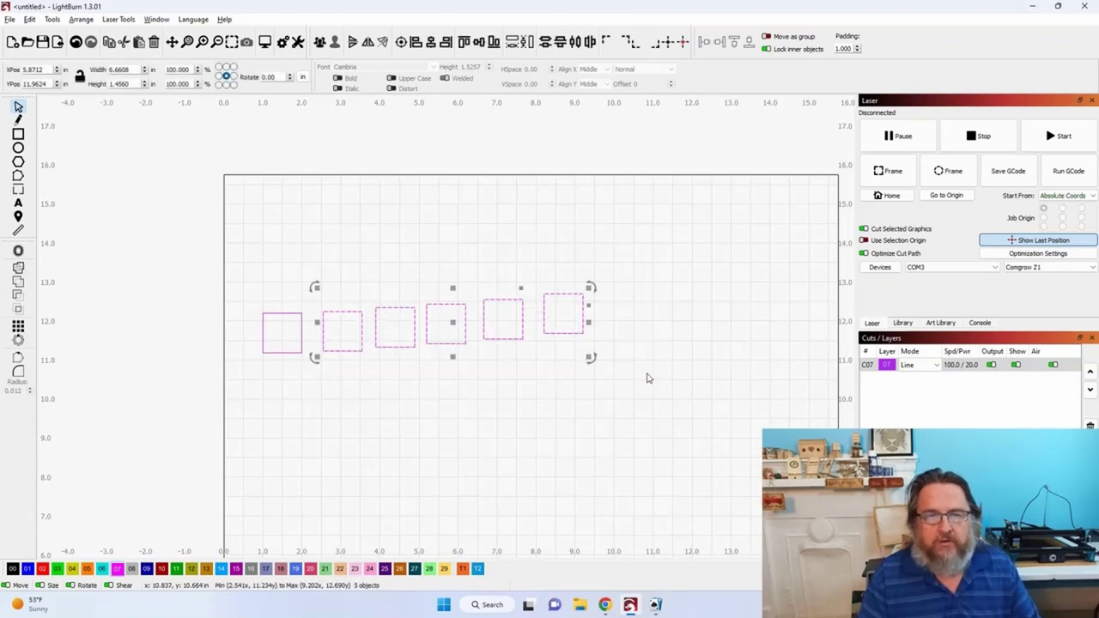
pyautogui.click(465, 251)
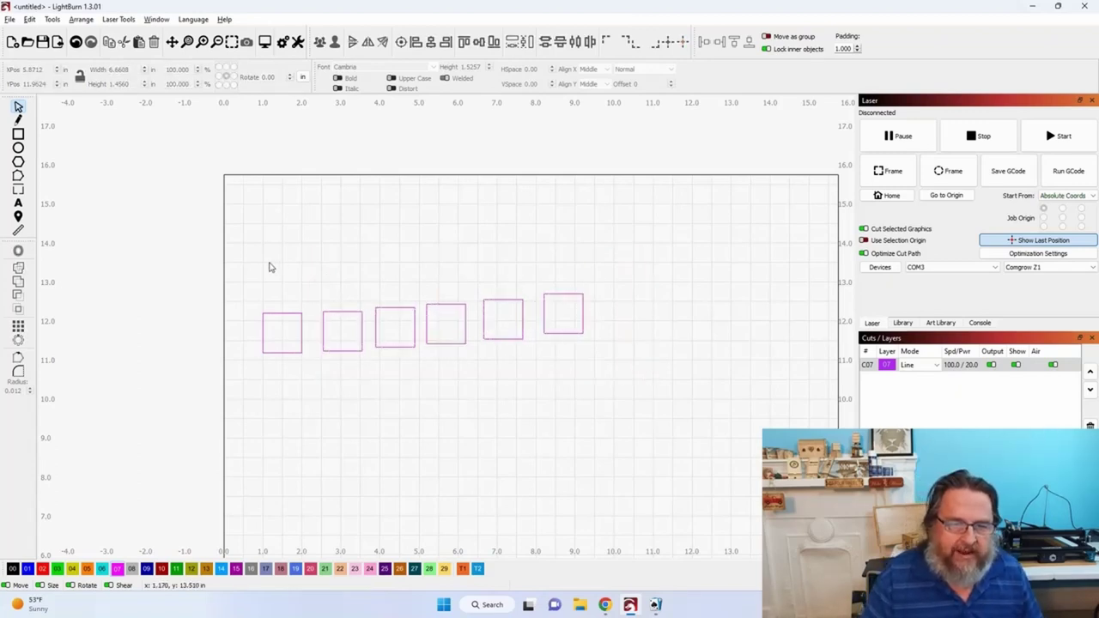
pyautogui.moveTo(238, 274); pyautogui.dragTo(635, 441)
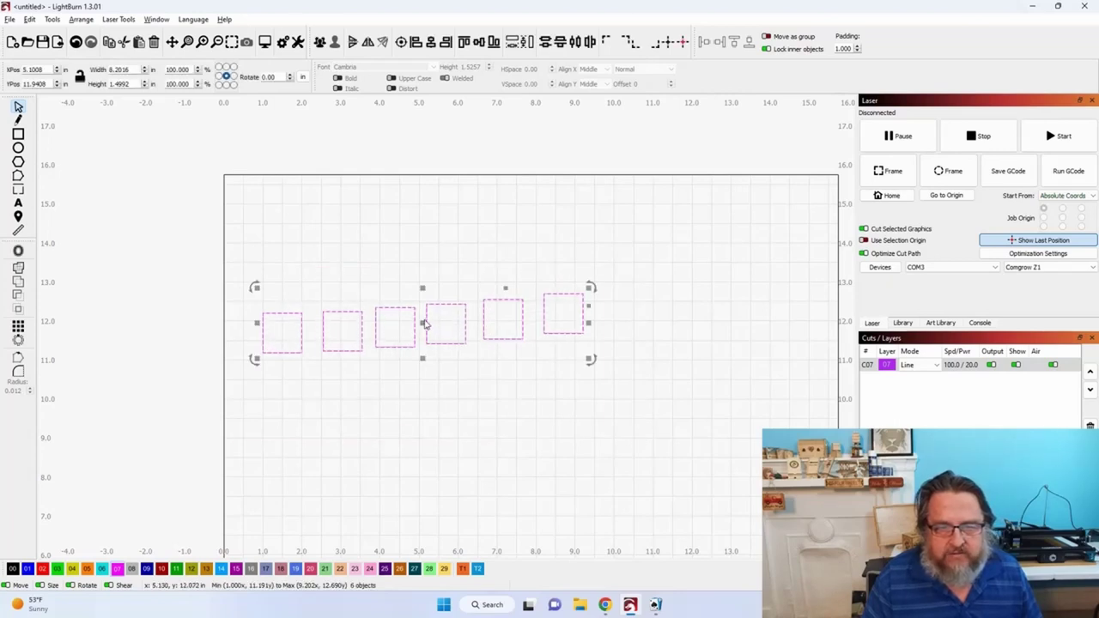
pyautogui.moveTo(424, 321); pyautogui.dragTo(557, 343)
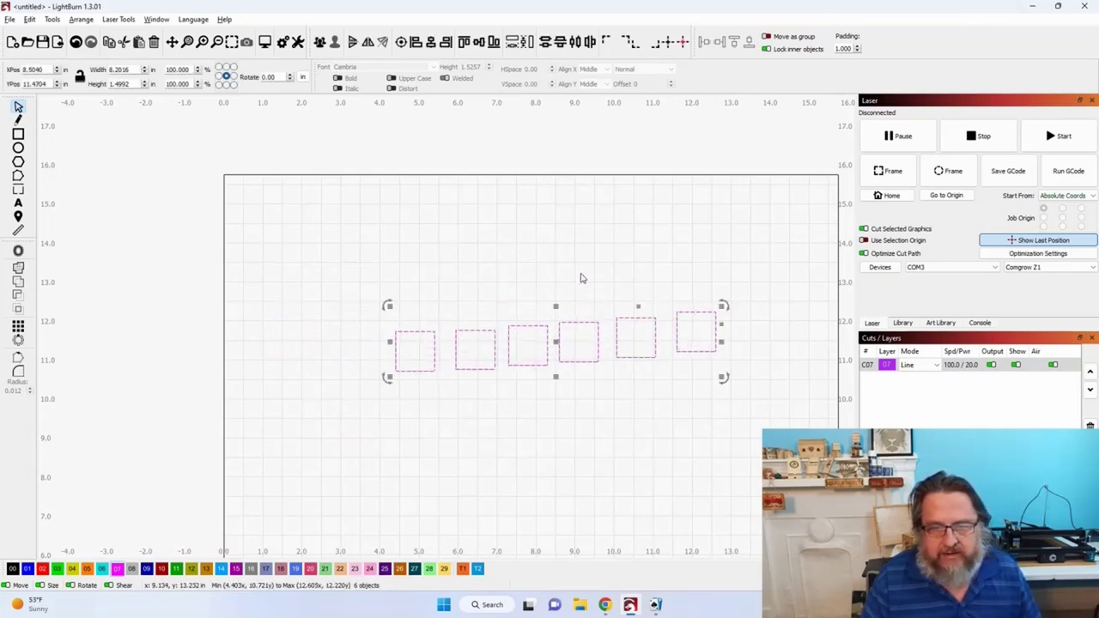
pyautogui.moveTo(580, 277); pyautogui.dragTo(454, 252)
# Step: Nudge shrinking groups of right-hand squares right to spread the row unevenly
pyautogui.click(349, 266)
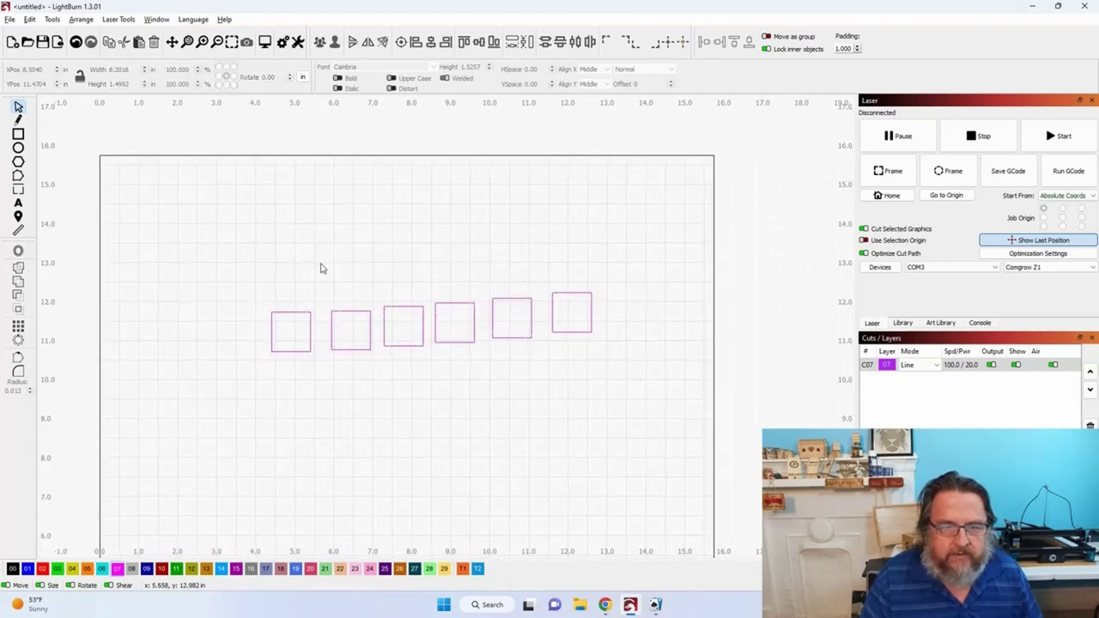
pyautogui.moveTo(320, 267); pyautogui.dragTo(678, 380)
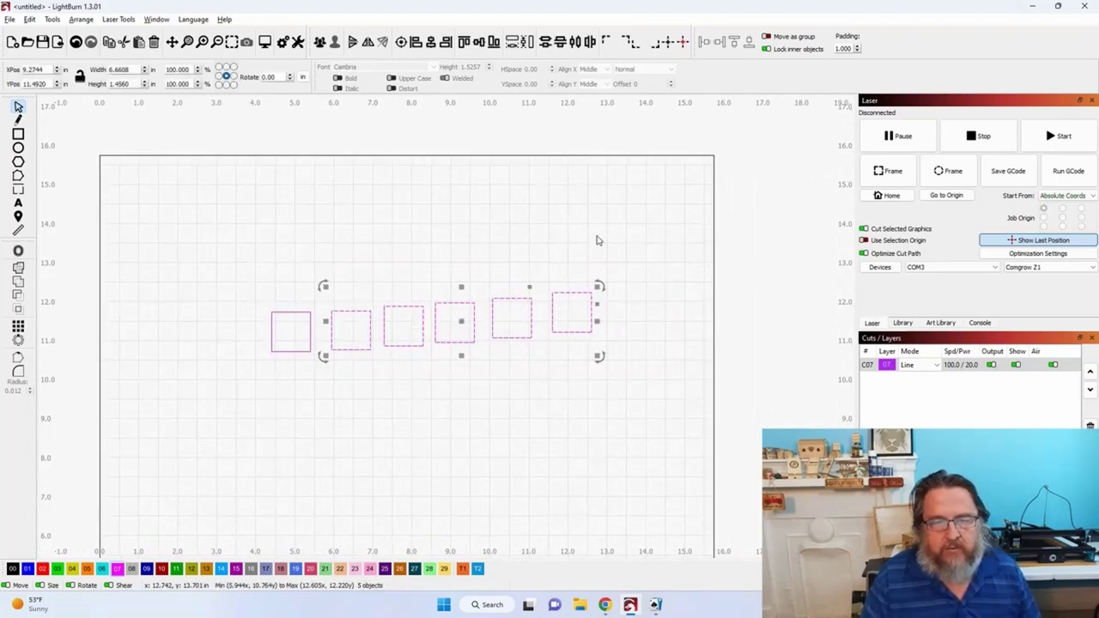
pyautogui.click(340, 247)
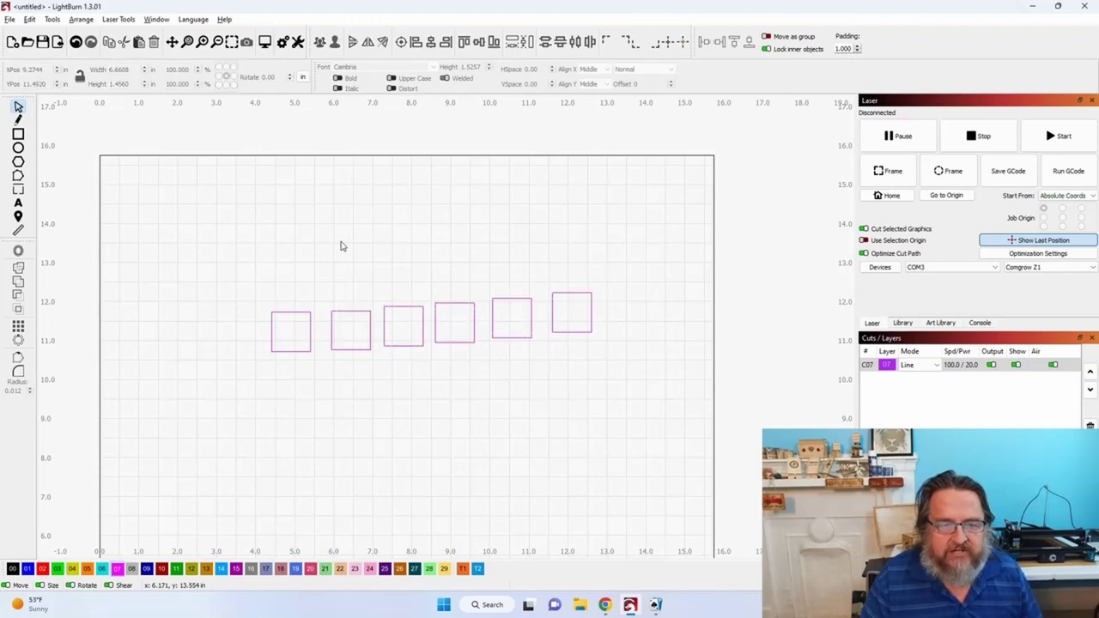
pyautogui.moveTo(324, 279); pyautogui.dragTo(684, 379)
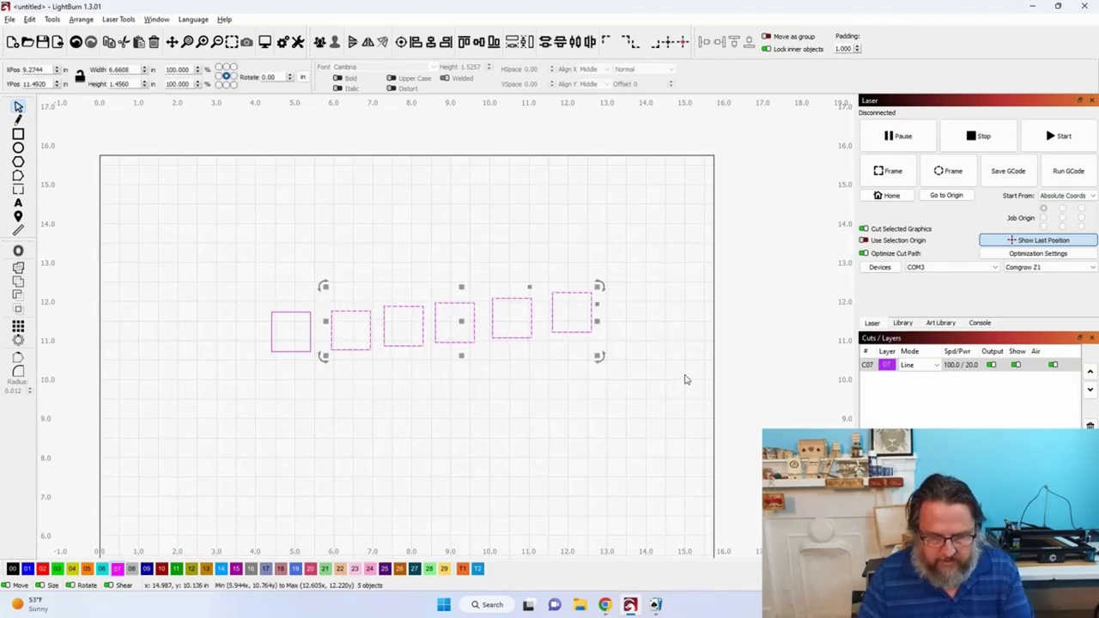
pyautogui.press('Right')
pyautogui.moveTo(386, 255); pyautogui.dragTo(696, 385)
pyautogui.press('Right')
pyautogui.press('Right')
pyautogui.press('Right')
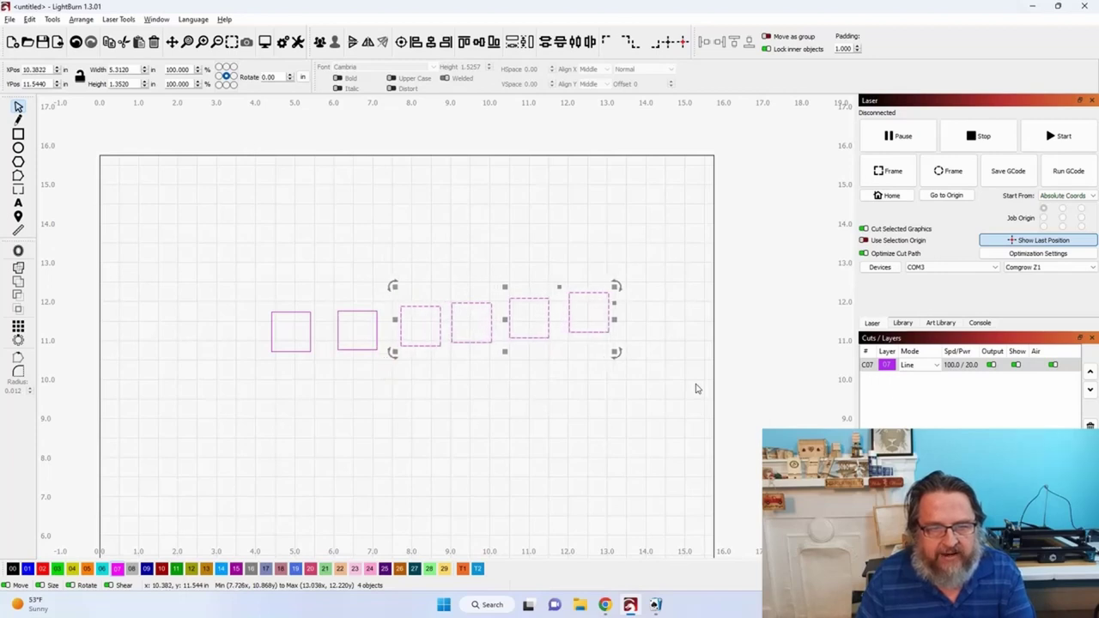
pyautogui.moveTo(453, 258); pyautogui.dragTo(652, 386)
pyautogui.moveTo(510, 226); pyautogui.dragTo(695, 390)
pyautogui.press('Right')
pyautogui.press('Right')
pyautogui.press('Right')
pyautogui.press('Right')
pyautogui.press('Right')
pyautogui.moveTo(593, 202); pyautogui.dragTo(708, 375)
pyautogui.press('Right')
pyautogui.press('Right')
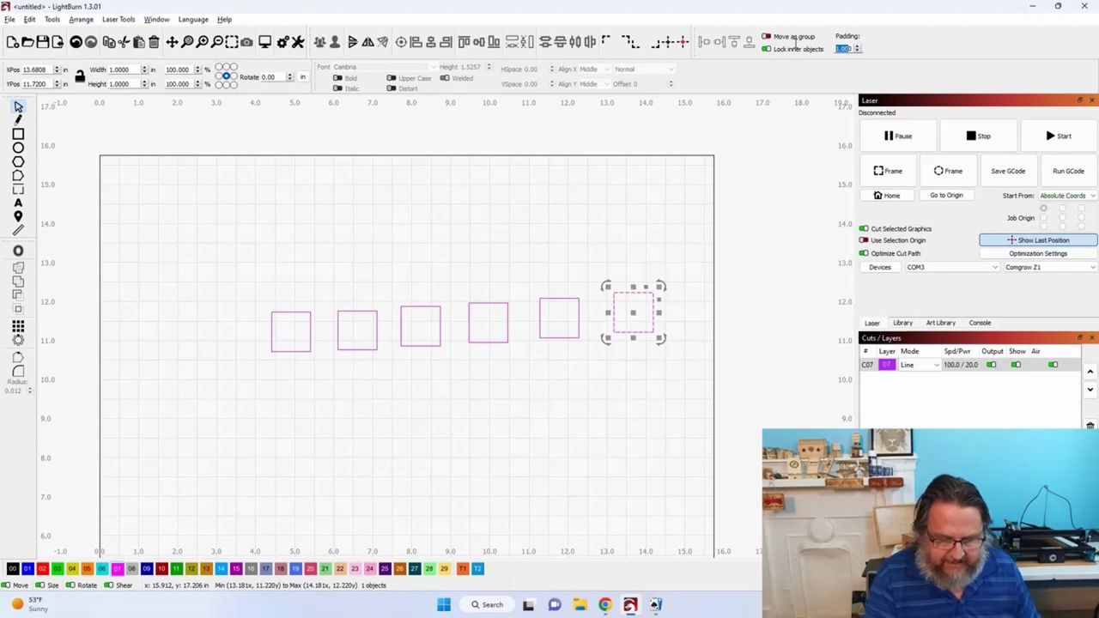
# Step: Set docking padding to .50 and select all six squares
pyautogui.press('BackSpace')
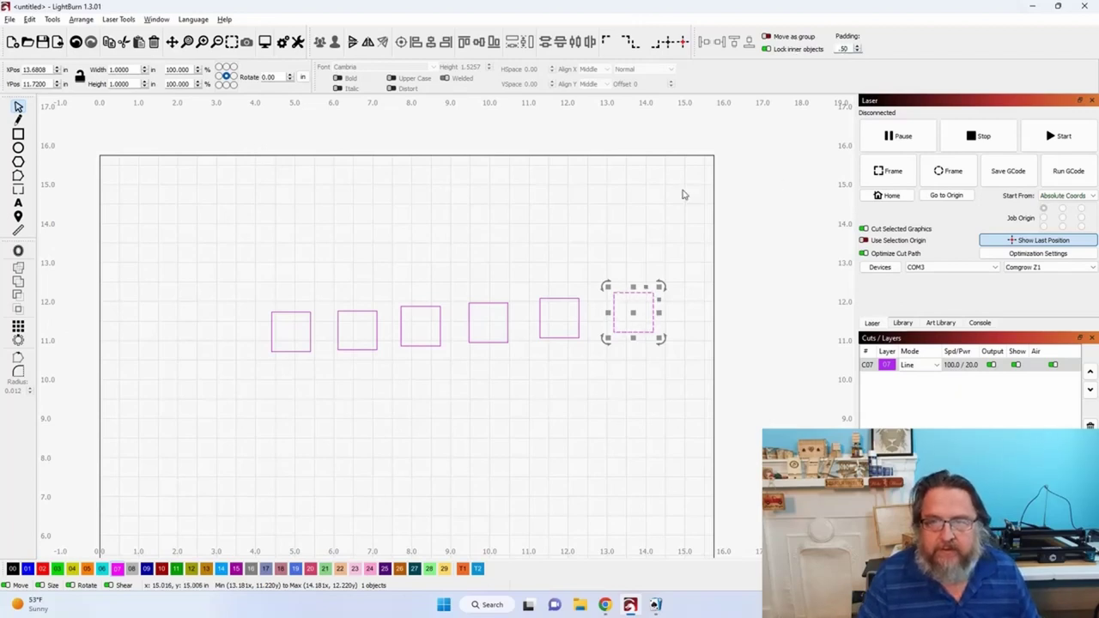
pyautogui.click(609, 216)
pyautogui.moveTo(270, 252); pyautogui.dragTo(718, 395)
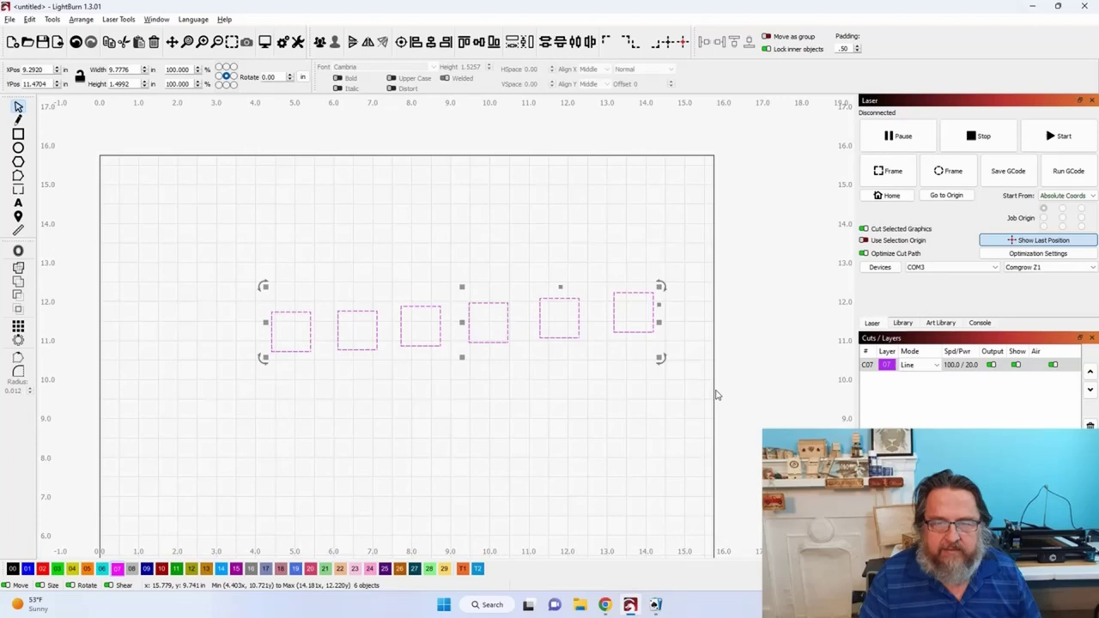
# Step: Dock the six squares leftward with .50 in gaps and deselect them
pyautogui.click(709, 47)
pyautogui.click(369, 246)
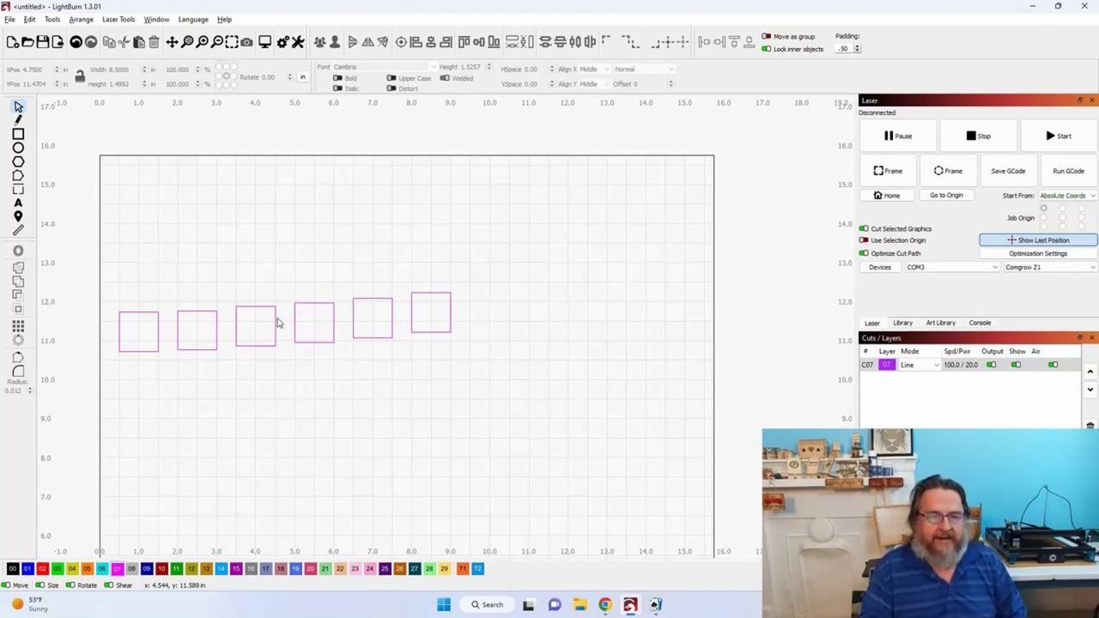
# Step: Copy five squares upward to start a second row above
pyautogui.moveTo(171, 287); pyautogui.dragTo(557, 400)
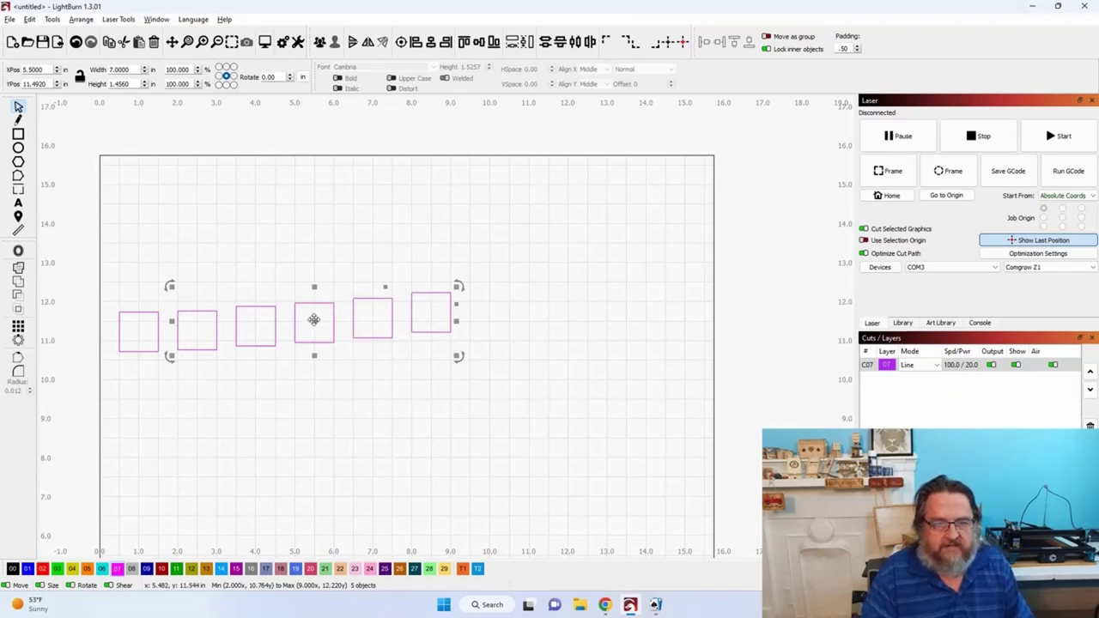
pyautogui.moveTo(311, 320); pyautogui.dragTo(260, 286)
pyautogui.click(247, 222)
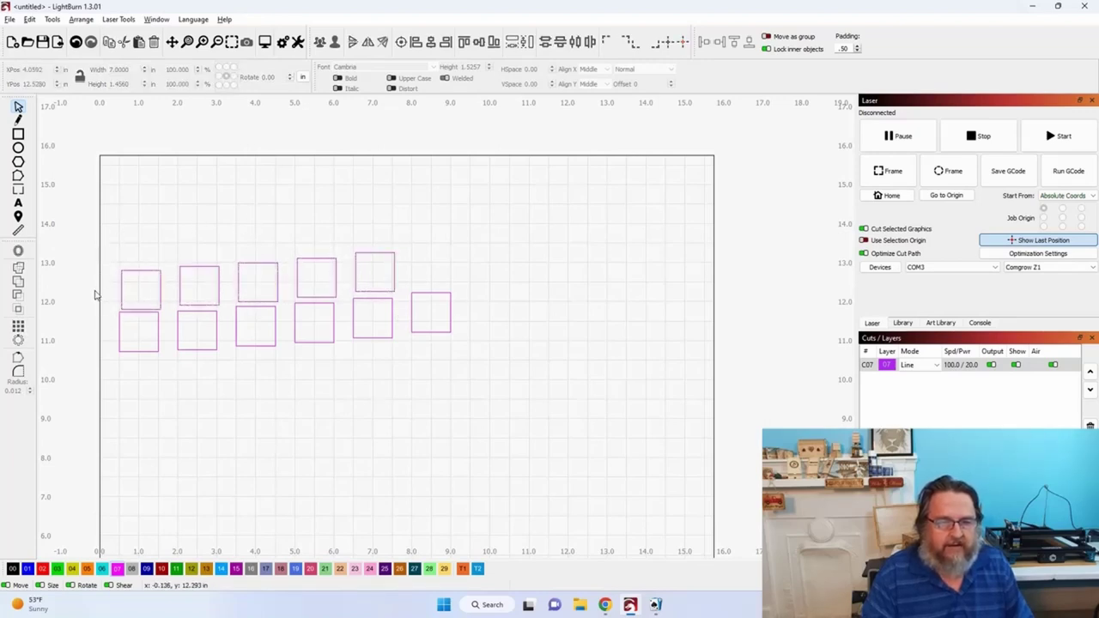
# Step: Bottom-align the six lower-row squares and change docking padding to .25
pyautogui.moveTo(95, 292); pyautogui.dragTo(527, 375)
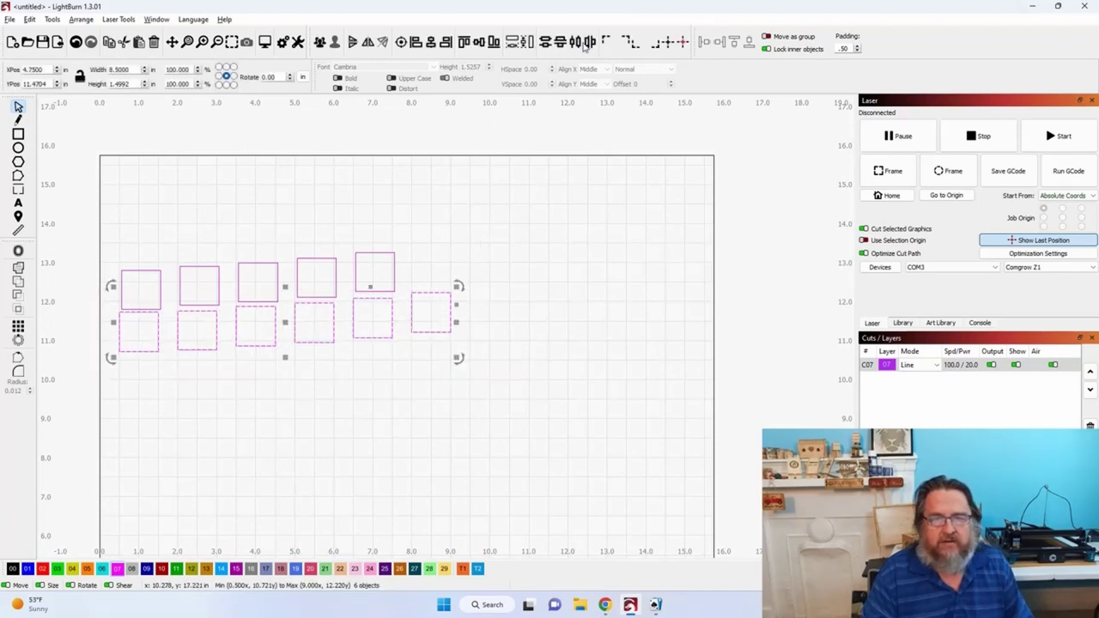
pyautogui.click(487, 43)
pyautogui.click(300, 160)
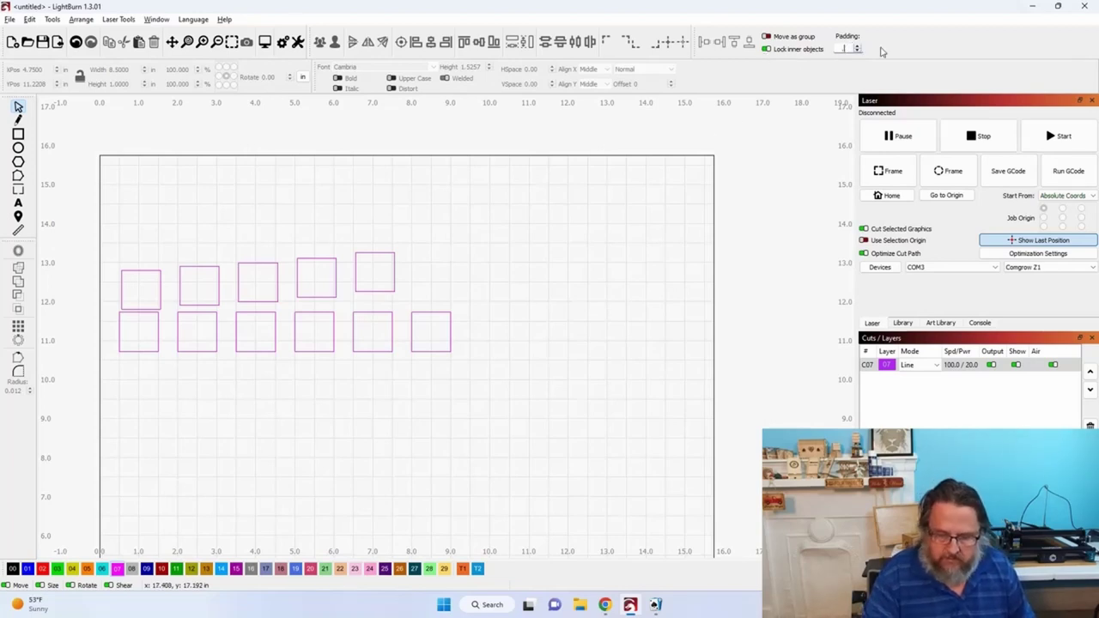
pyautogui.press('Down')
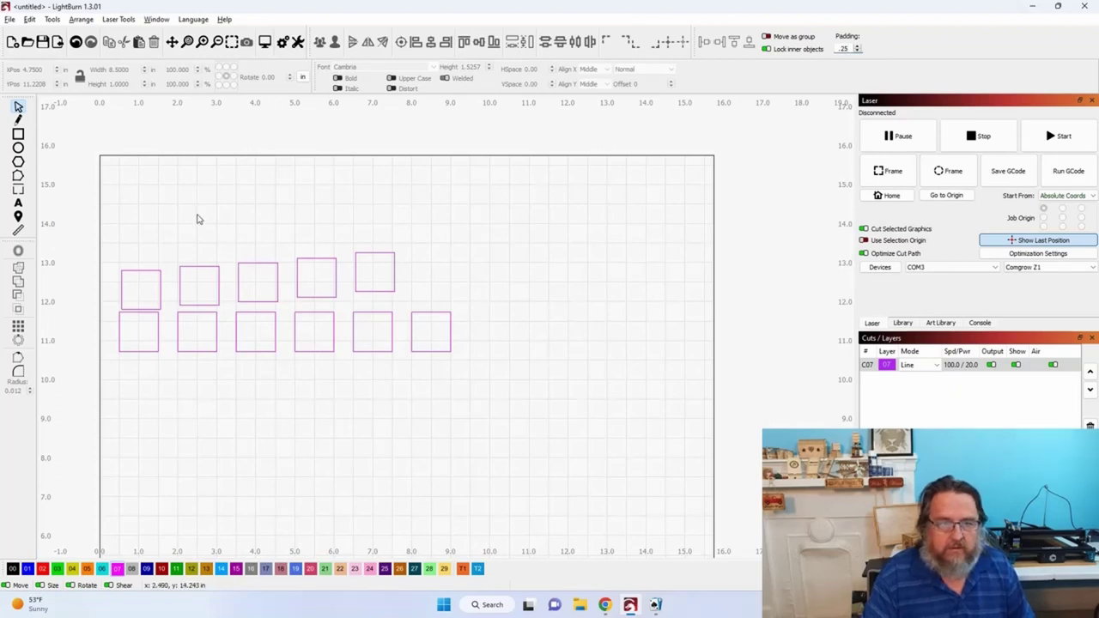
# Step: Dock all eleven squares left with 0.25 in gaps, spanning 0.25 to 7.5 in
pyautogui.moveTo(115, 257); pyautogui.dragTo(501, 385)
pyautogui.moveTo(291, 311); pyautogui.dragTo(539, 312)
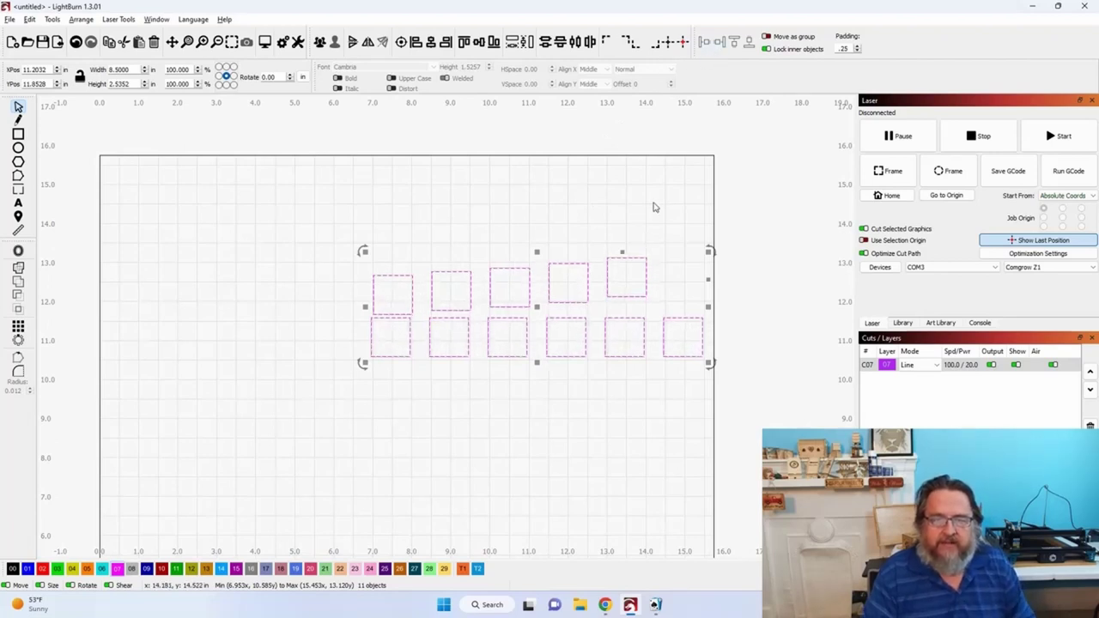
pyautogui.click(703, 43)
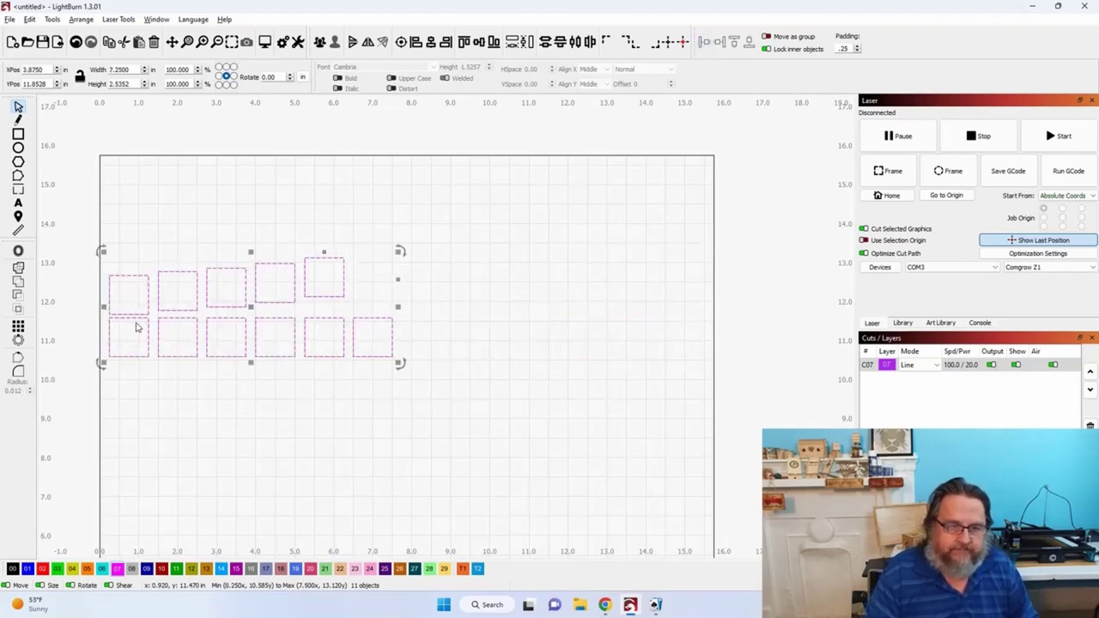
pyautogui.scroll(4, 135, 323)
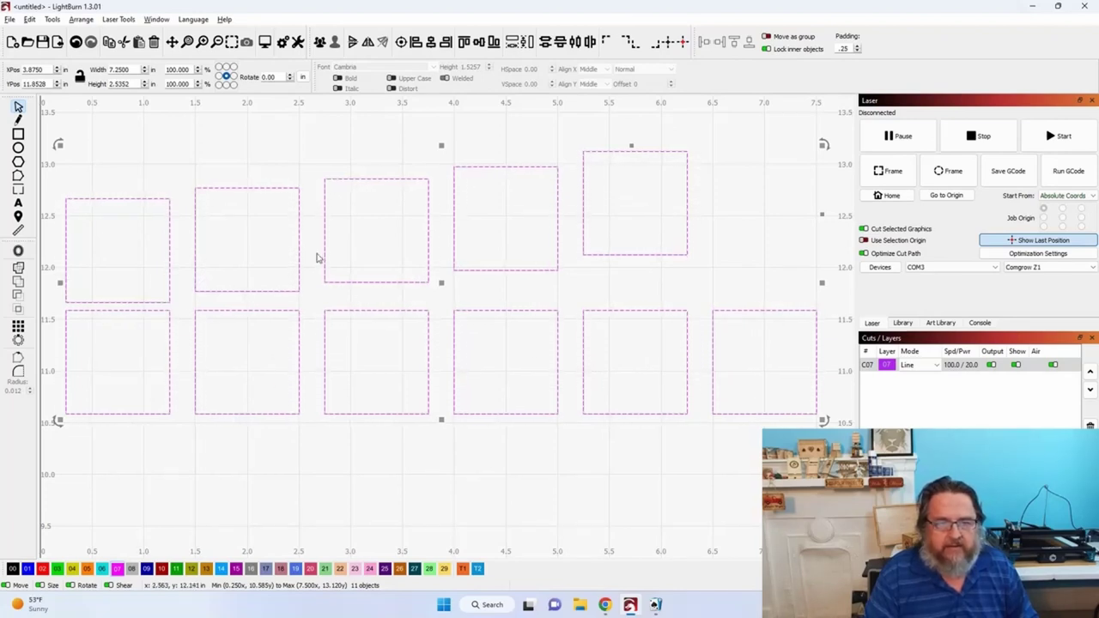
pyautogui.scroll(-3, 362, 260)
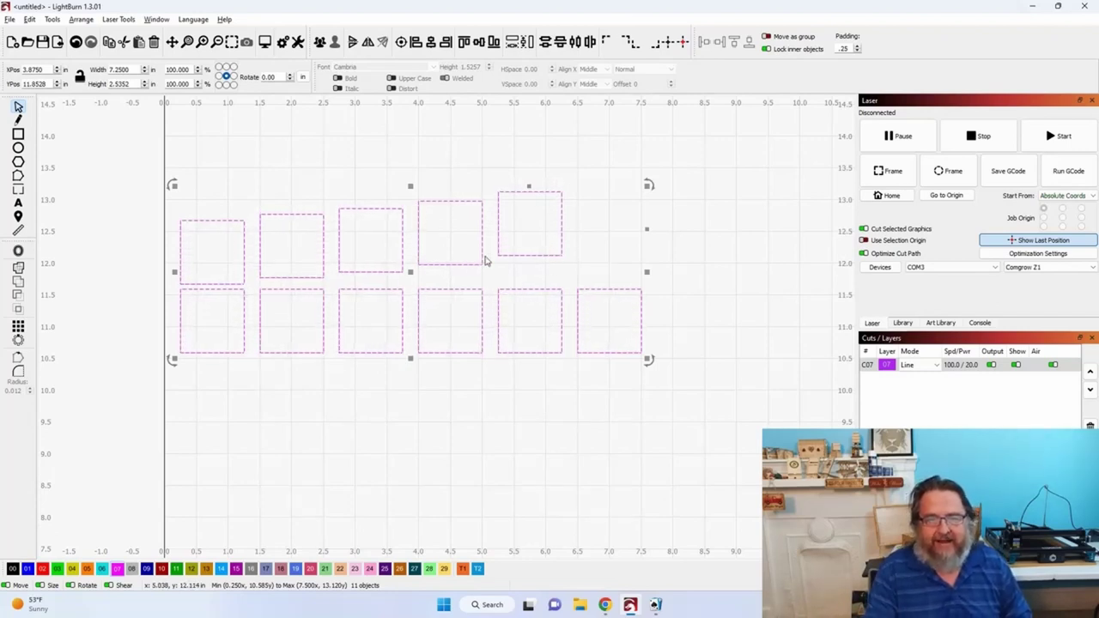
# Step: Dock the five top-row squares downward so they sit level 0.25 in above the bottom row
pyautogui.click(302, 184)
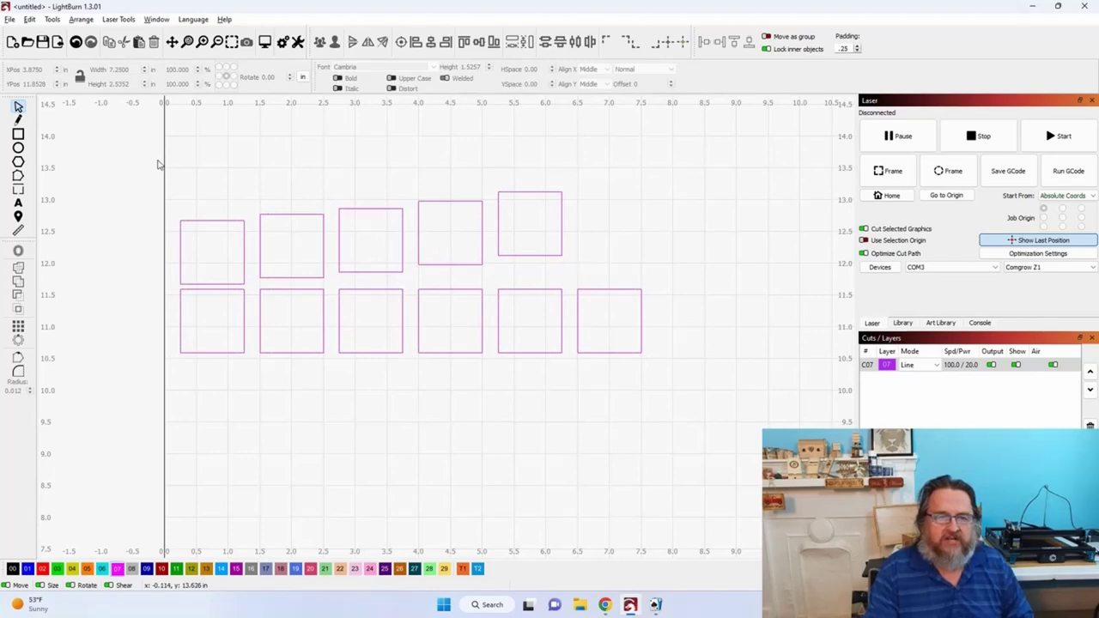
pyautogui.moveTo(164, 198); pyautogui.dragTo(604, 306)
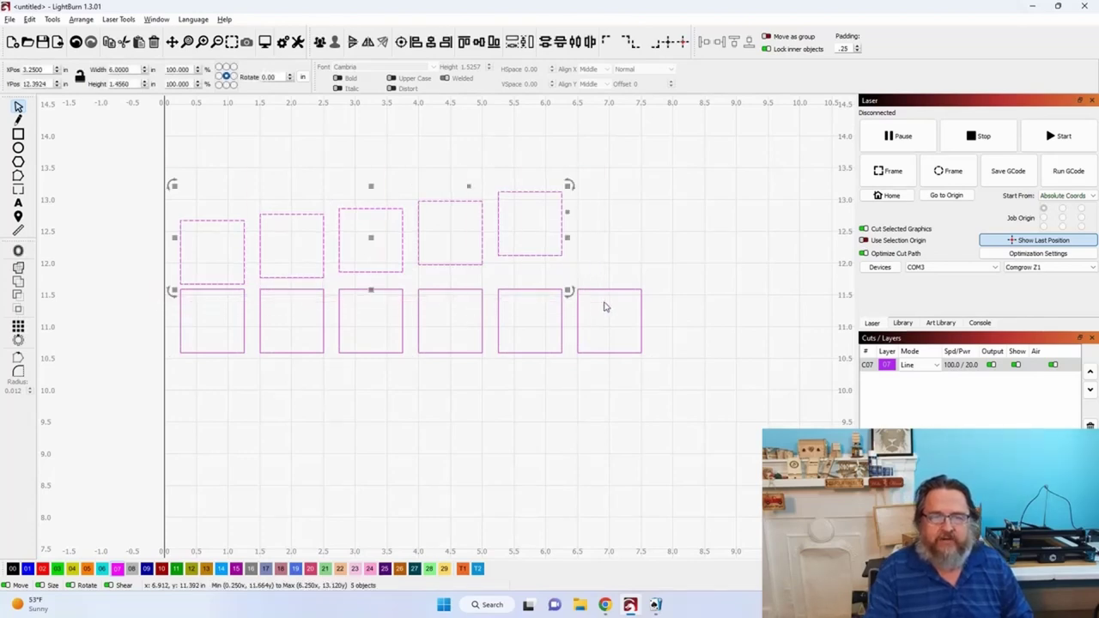
pyautogui.click(747, 43)
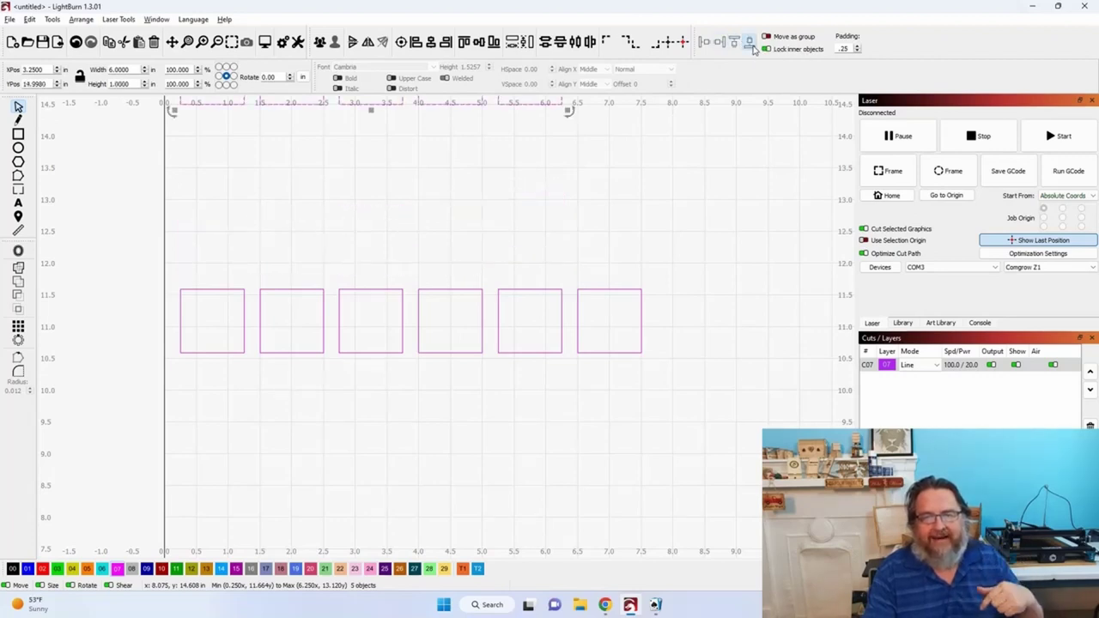
pyautogui.hotkey('ctrl', 'z')
pyautogui.click(599, 157)
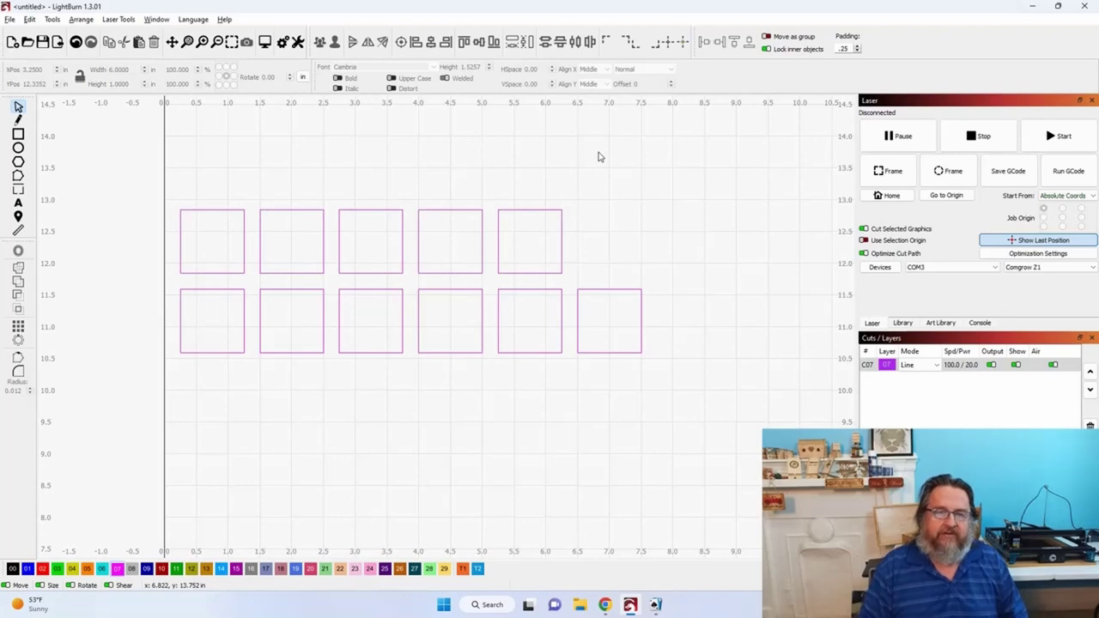